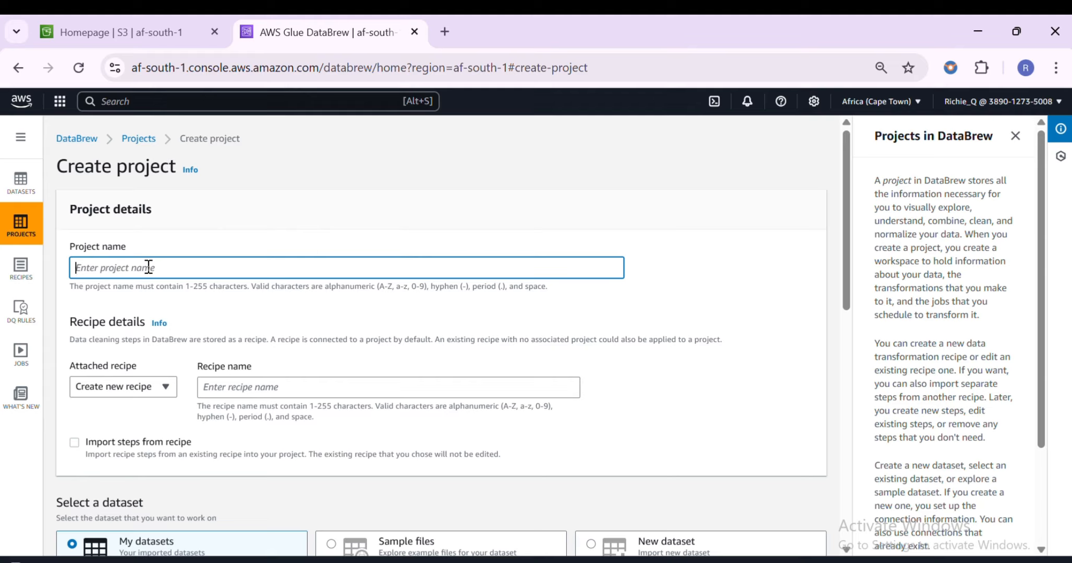
Step: Name the new project RQ-Product-project
{"action": "type", "text": "RQ"}
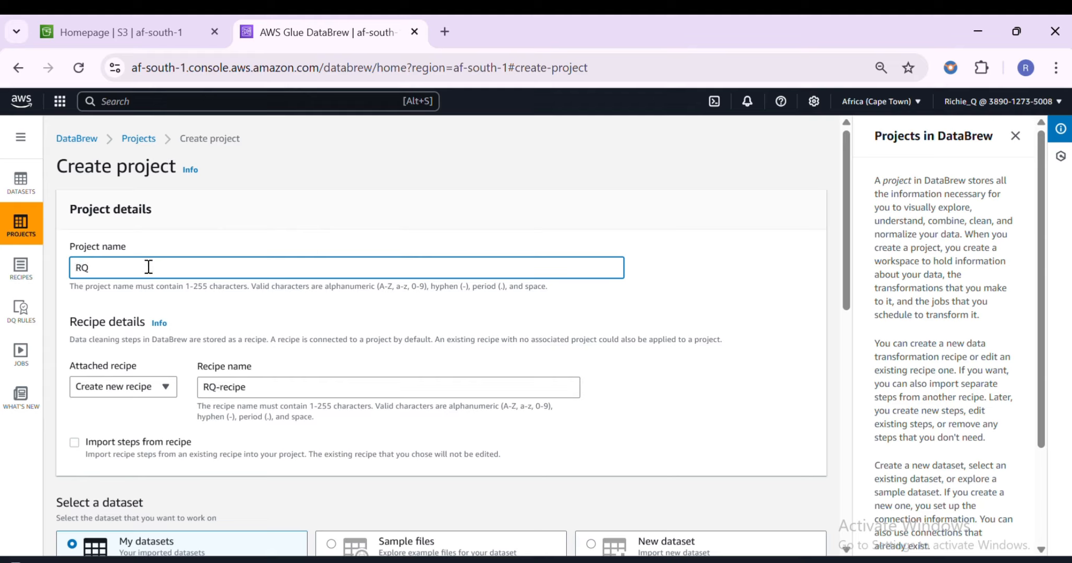
{"action": "type", "text": "-pRO"}
{"action": "key", "text": "BackSpace"}
{"action": "key", "text": "BackSpace"}
{"action": "key", "text": "BackSpace"}
{"action": "type", "text": "Product"}
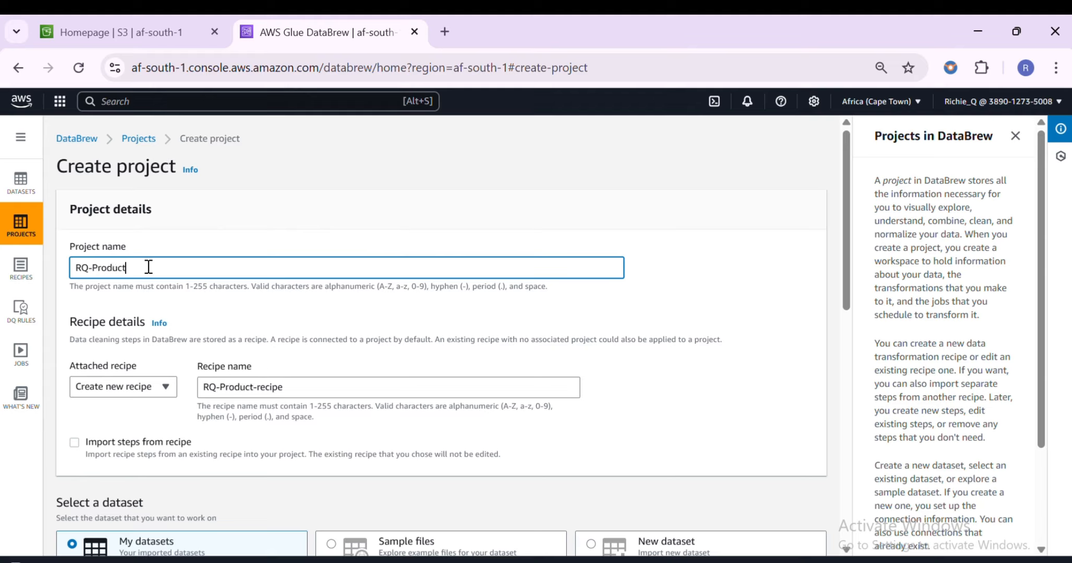
{"action": "type", "text": "-project"}
Step: Choose to import a new dataset for the project and name it products-v1
{"action": "scroll", "coordinate": [149, 267], "scroll_direction": "down", "scroll_amount": 2}
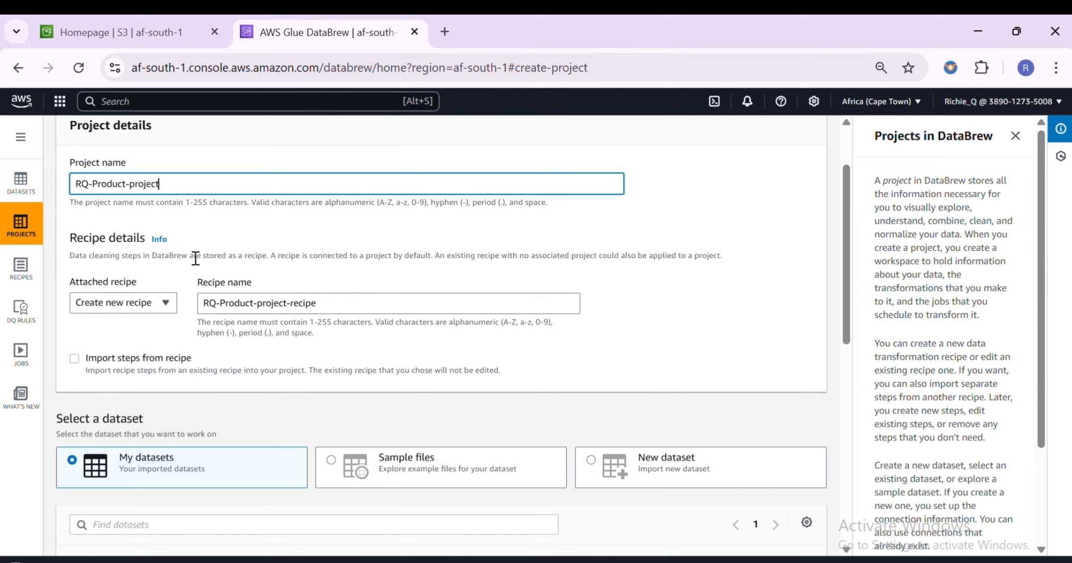
{"action": "scroll", "coordinate": [249, 311], "scroll_direction": "down", "scroll_amount": 7}
{"action": "scroll", "coordinate": [246, 317], "scroll_direction": "up", "scroll_amount": 3}
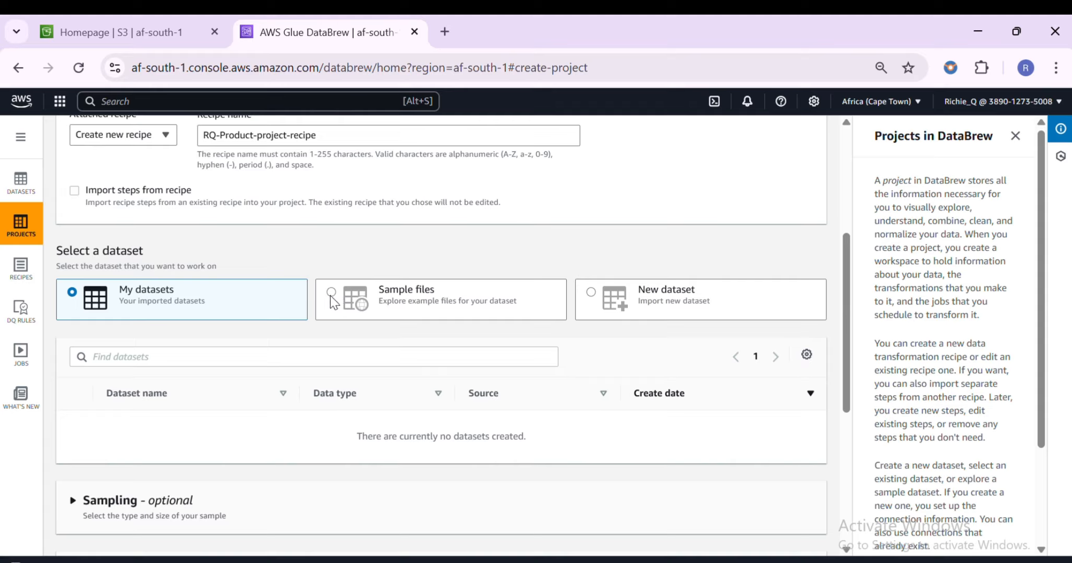
{"action": "left_click", "coordinate": [592, 293]}
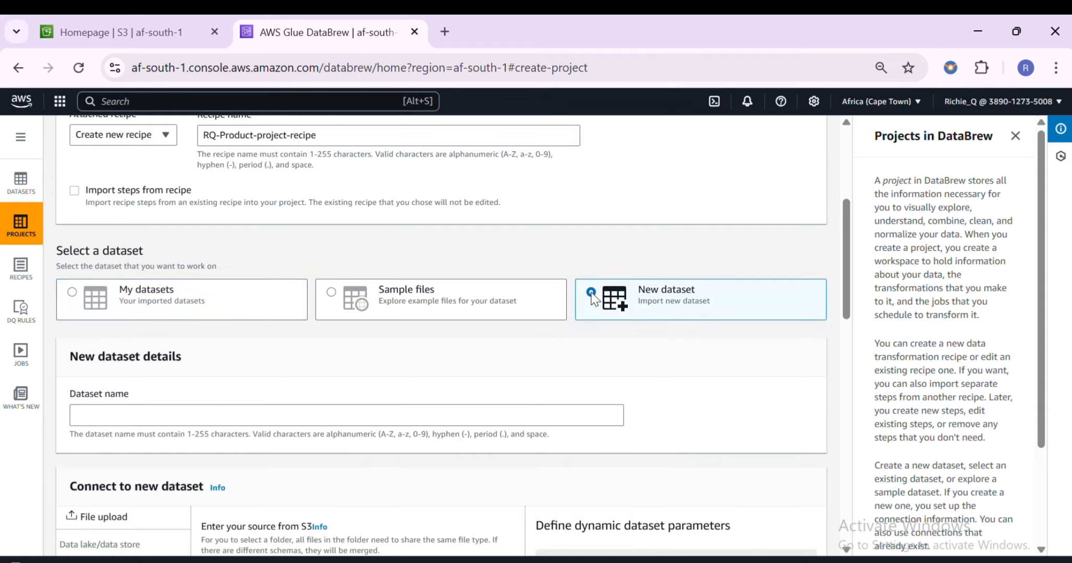
{"action": "scroll", "coordinate": [482, 334], "scroll_direction": "down", "scroll_amount": 2}
{"action": "scroll", "coordinate": [421, 356], "scroll_direction": "down", "scroll_amount": 2}
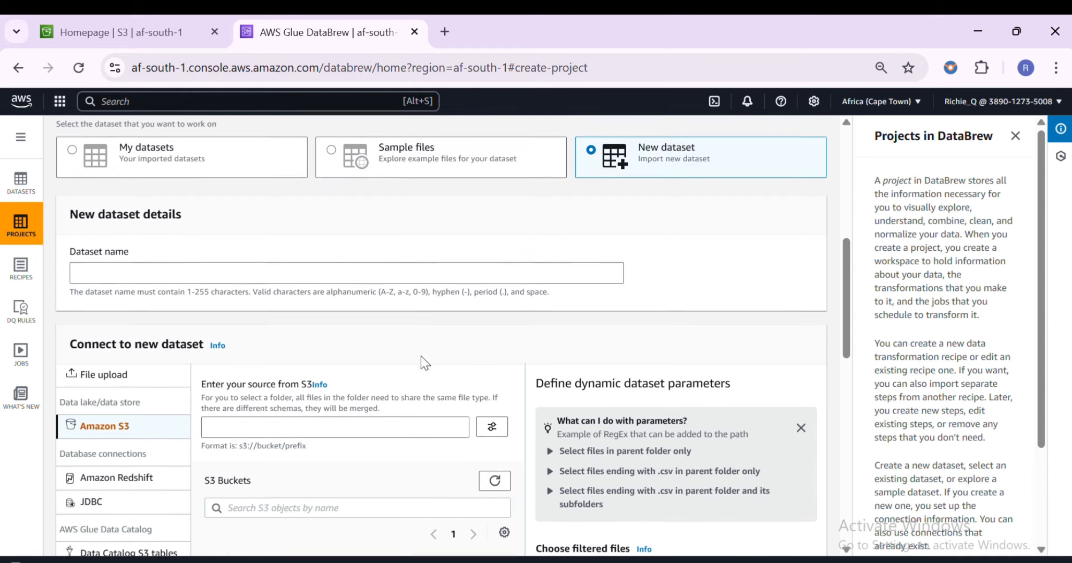
{"action": "left_click", "coordinate": [227, 252]}
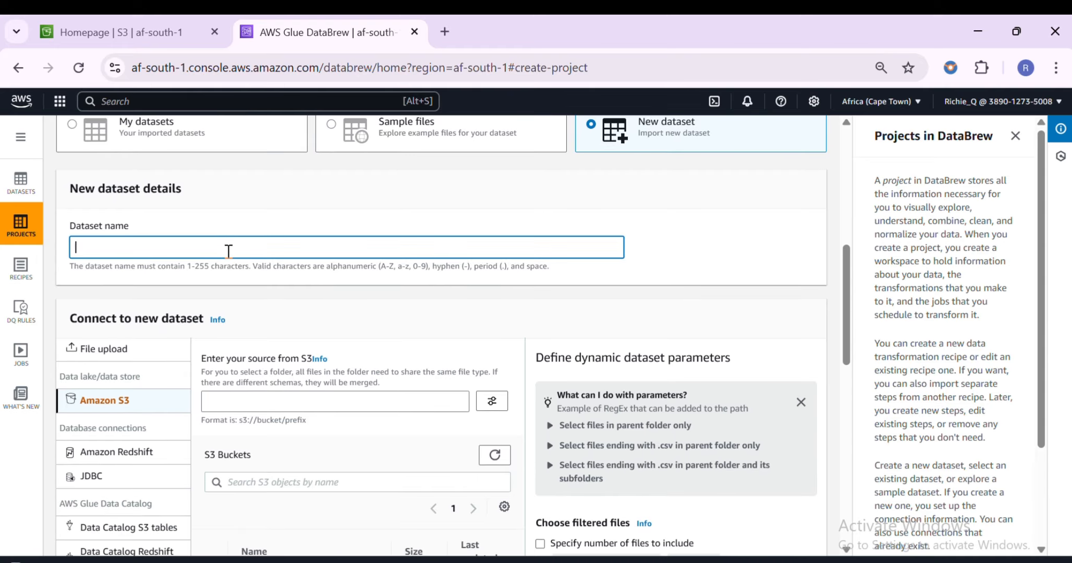
{"action": "type", "text": "products-v1"}
Step: Select Products_data unclean.csv from the raw-data folder of the glue-databrew-buckets S3 bucket as the dataset source
{"action": "scroll", "coordinate": [282, 313], "scroll_direction": "down", "scroll_amount": 3}
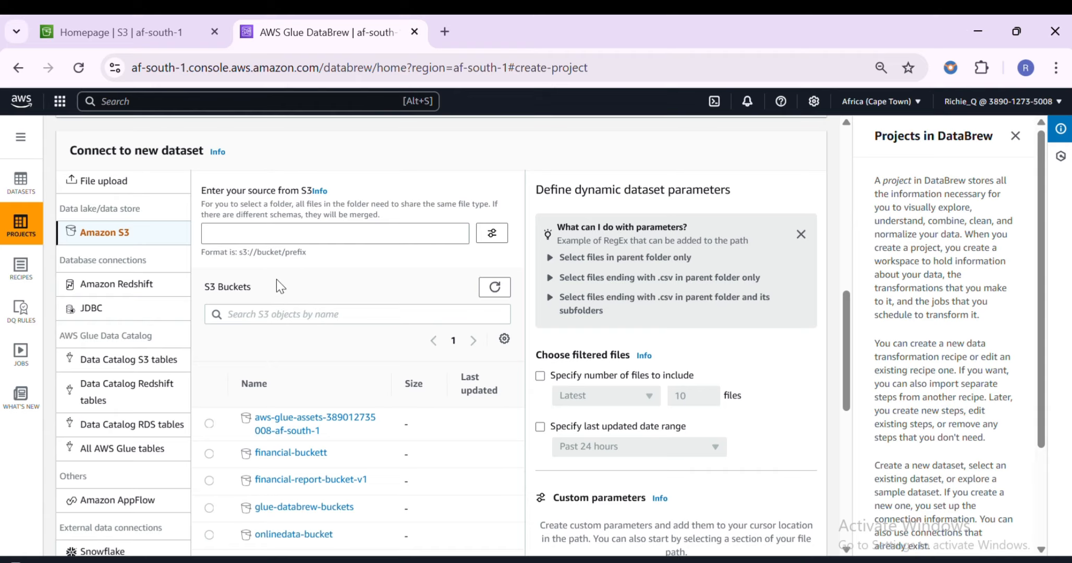
{"action": "scroll", "coordinate": [277, 279], "scroll_direction": "down", "scroll_amount": 2}
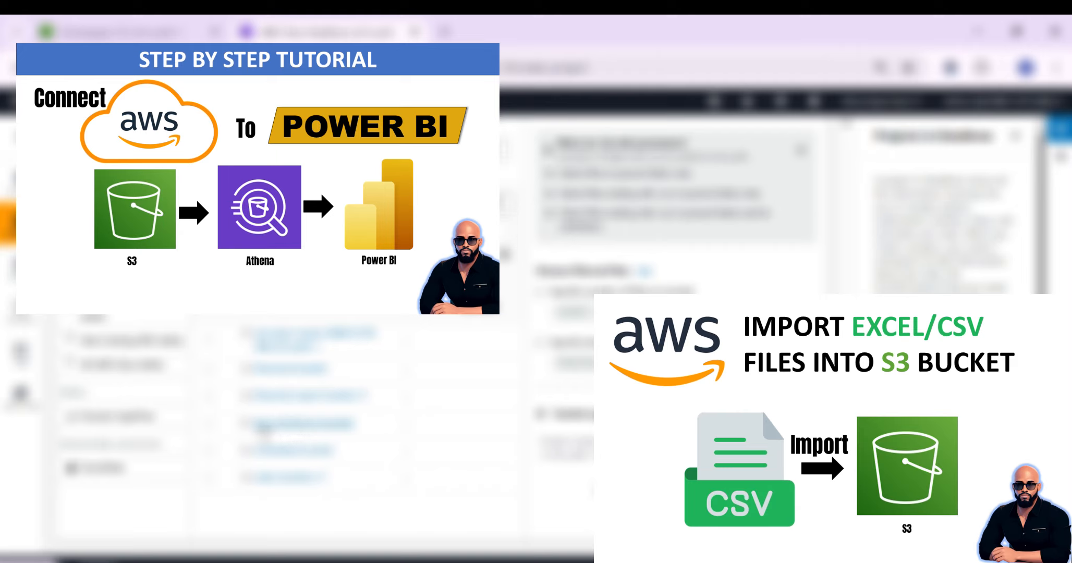
{"action": "left_click", "coordinate": [262, 426]}
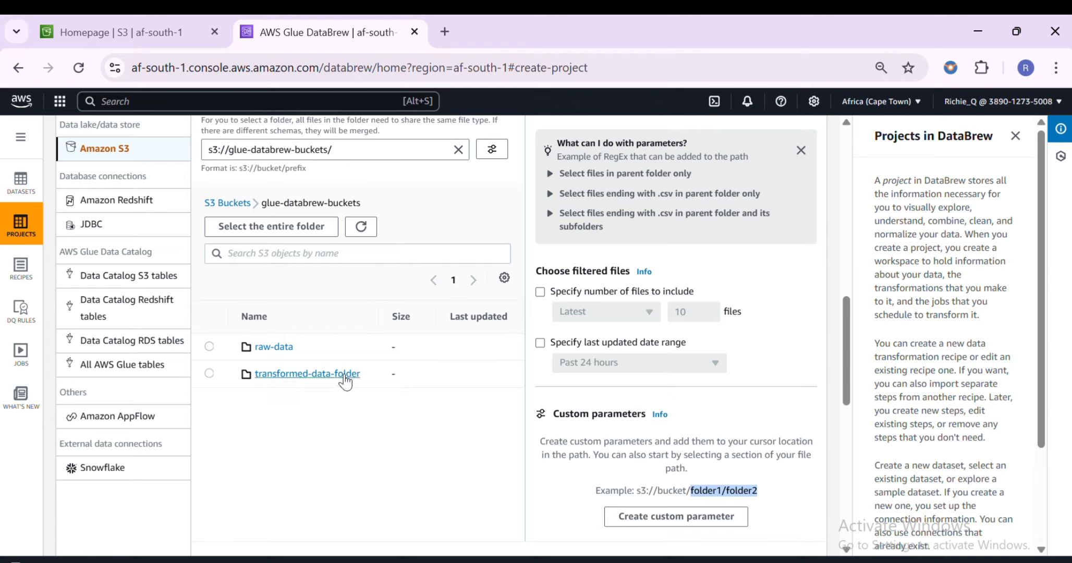
{"action": "left_click", "coordinate": [263, 348]}
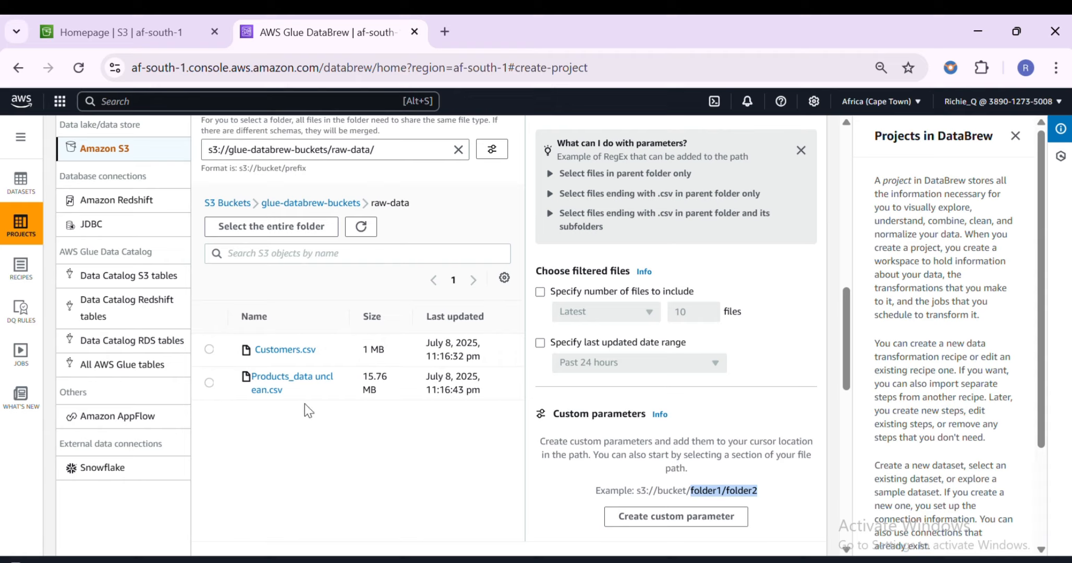
{"action": "left_click", "coordinate": [210, 382]}
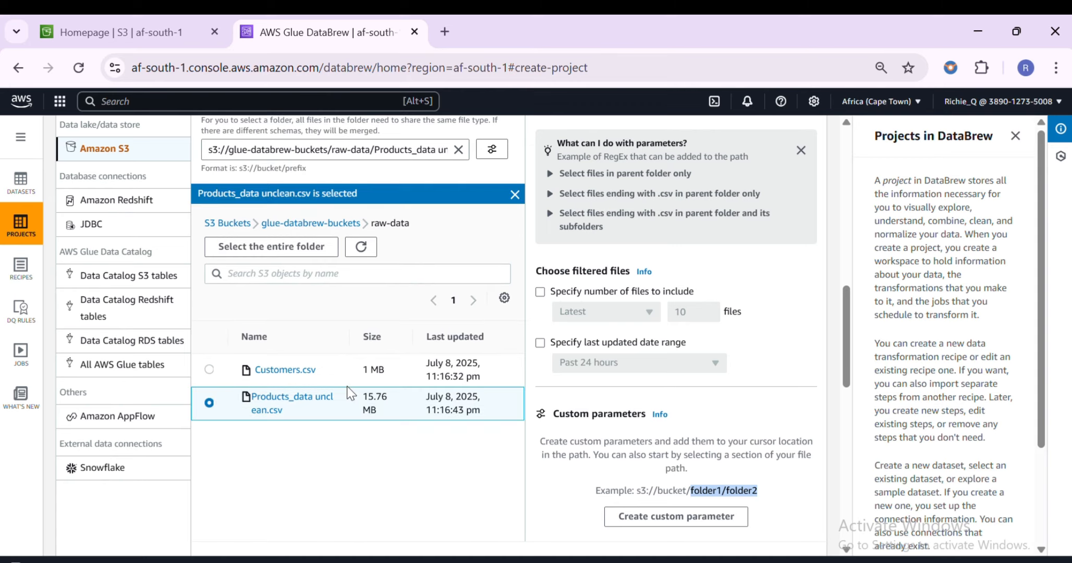
Step: Set the permissions to a new IAM role with the suffix rq-databrewrole and create the project
{"action": "scroll", "coordinate": [349, 394], "scroll_direction": "down", "scroll_amount": 3}
{"action": "scroll", "coordinate": [349, 393], "scroll_direction": "down", "scroll_amount": 2}
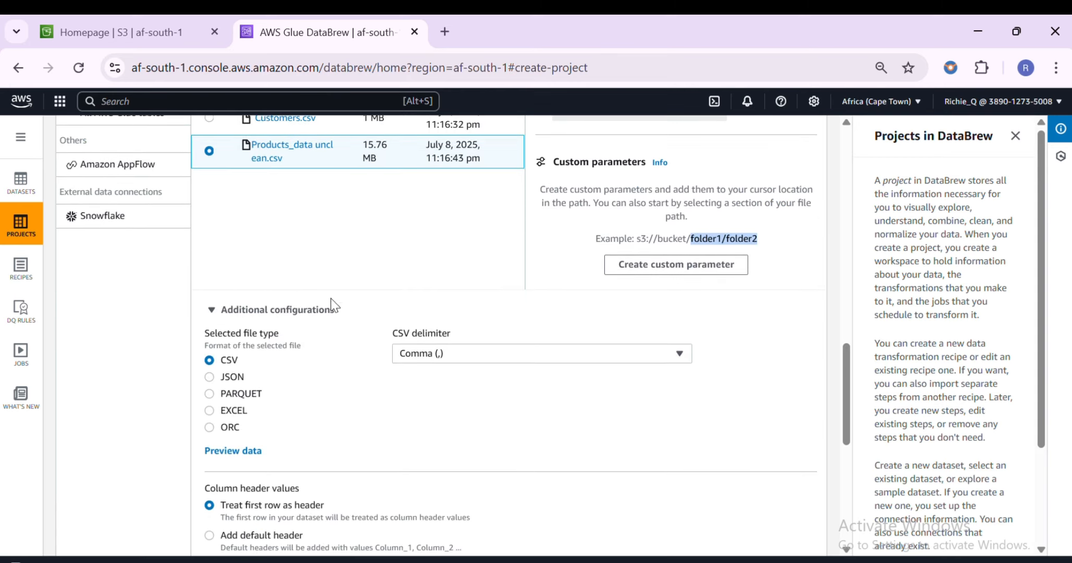
{"action": "scroll", "coordinate": [340, 364], "scroll_direction": "down", "scroll_amount": 4}
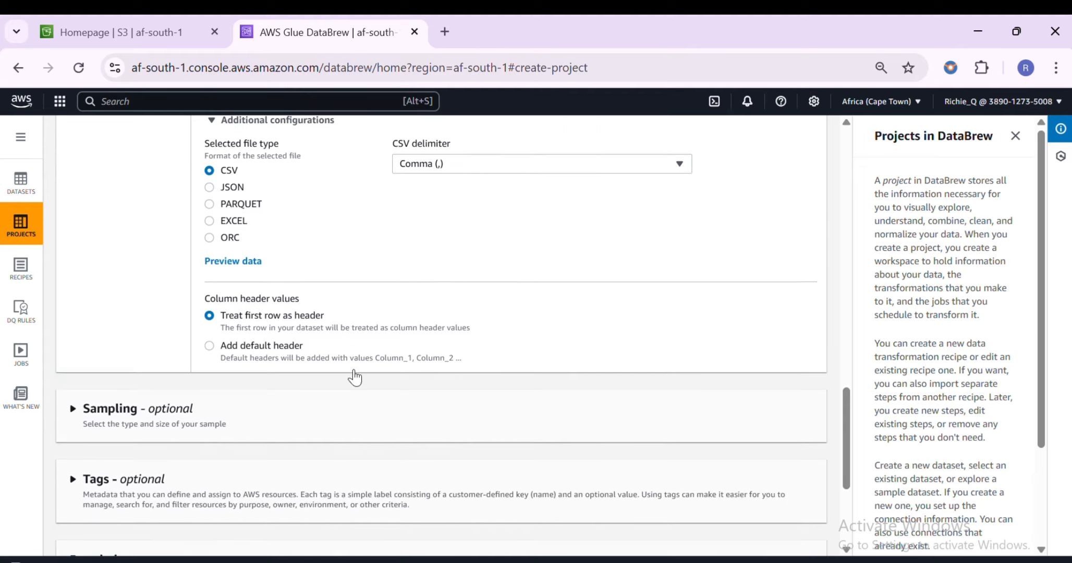
{"action": "scroll", "coordinate": [338, 355], "scroll_direction": "down", "scroll_amount": 1}
{"action": "scroll", "coordinate": [323, 329], "scroll_direction": "up", "scroll_amount": 2}
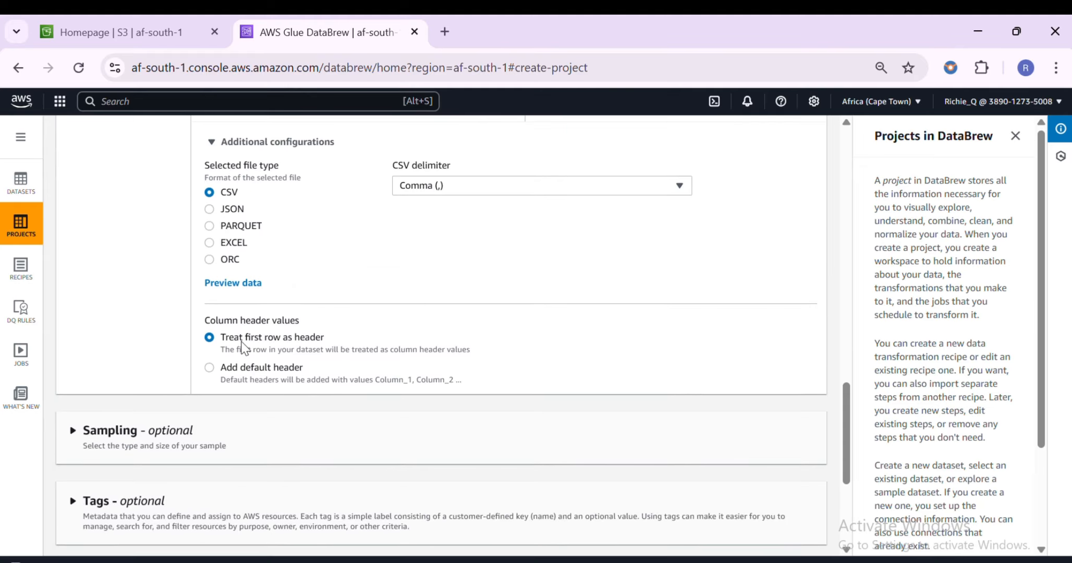
{"action": "scroll", "coordinate": [441, 373], "scroll_direction": "down", "scroll_amount": 5}
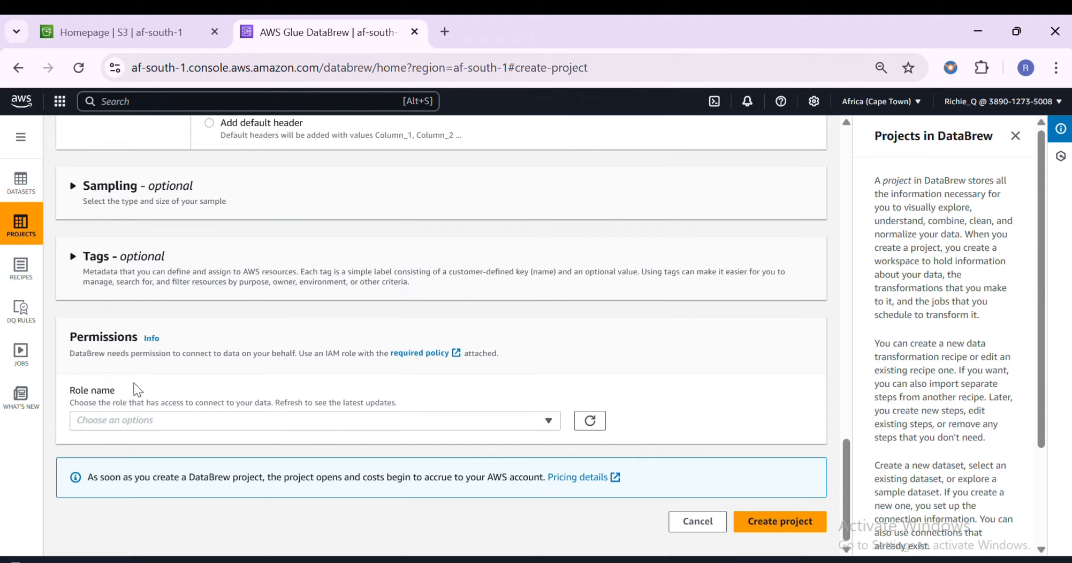
{"action": "left_click", "coordinate": [202, 421]}
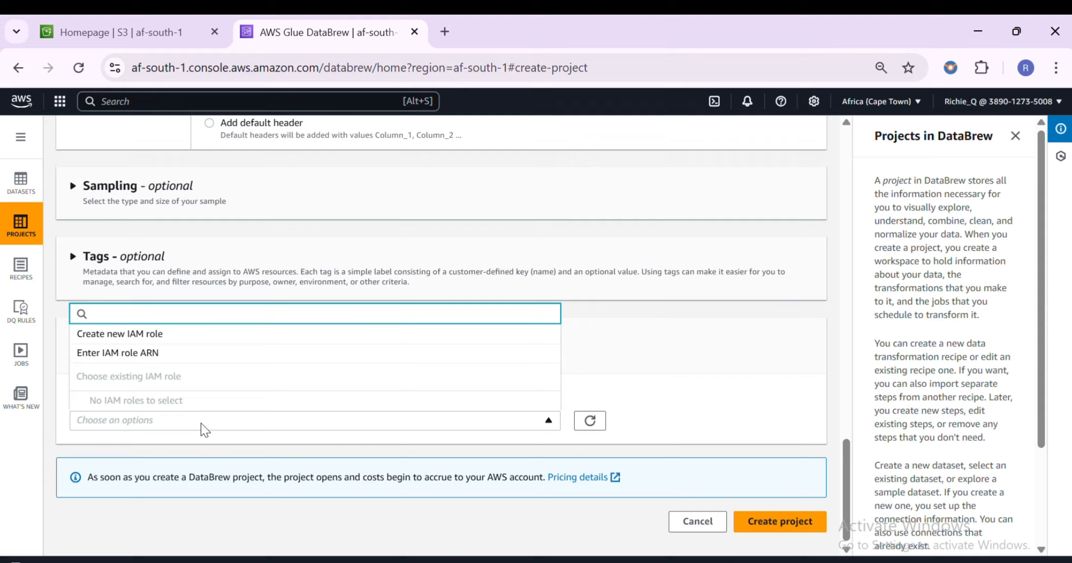
{"action": "left_click", "coordinate": [106, 334]}
{"action": "left_click", "coordinate": [146, 483]}
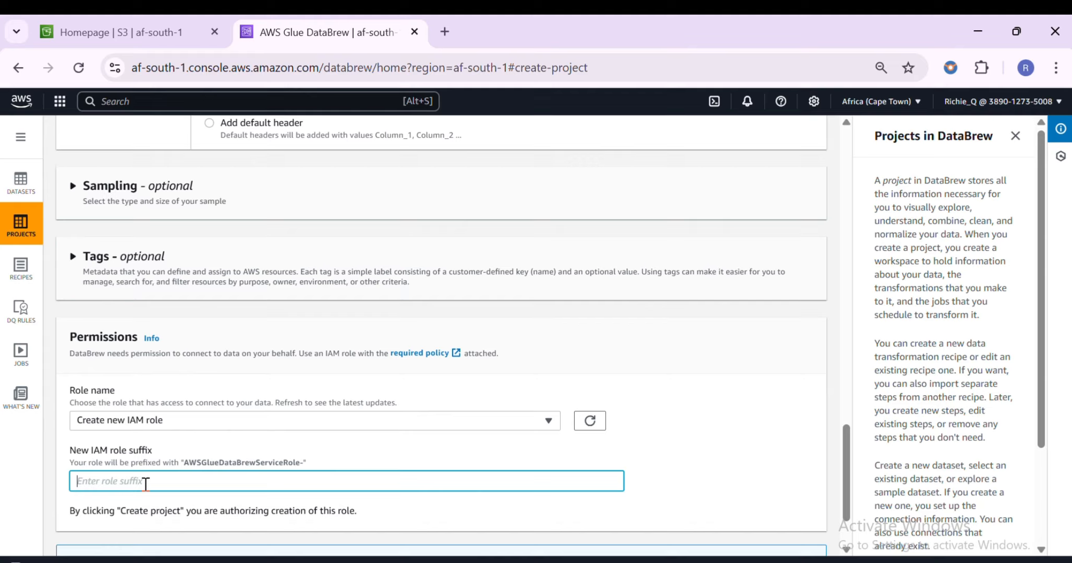
{"action": "type", "text": "rq-databrewrole"}
{"action": "scroll", "coordinate": [245, 477], "scroll_direction": "down", "scroll_amount": 2}
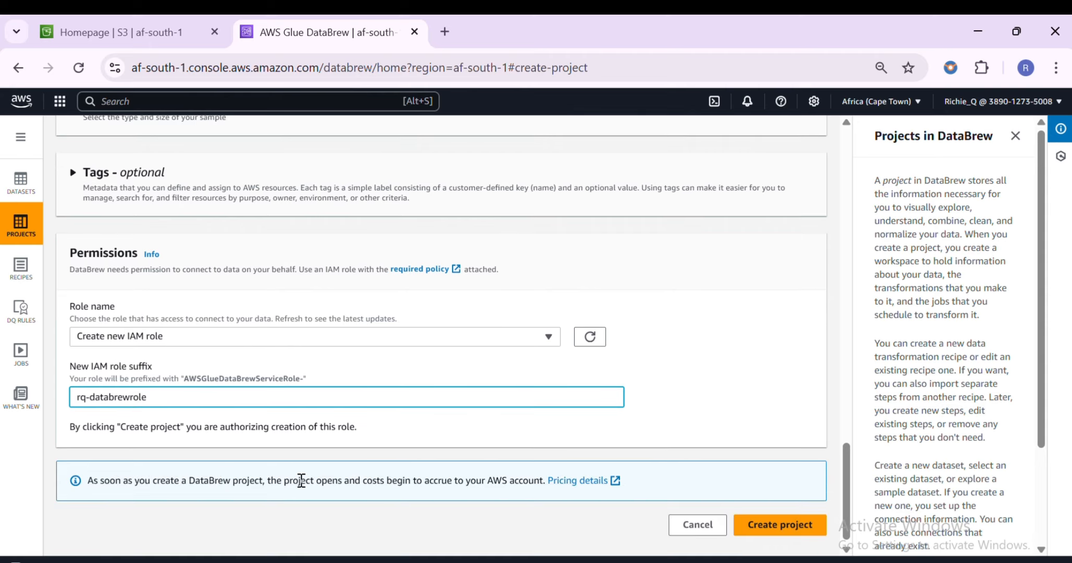
{"action": "left_click", "coordinate": [762, 528]}
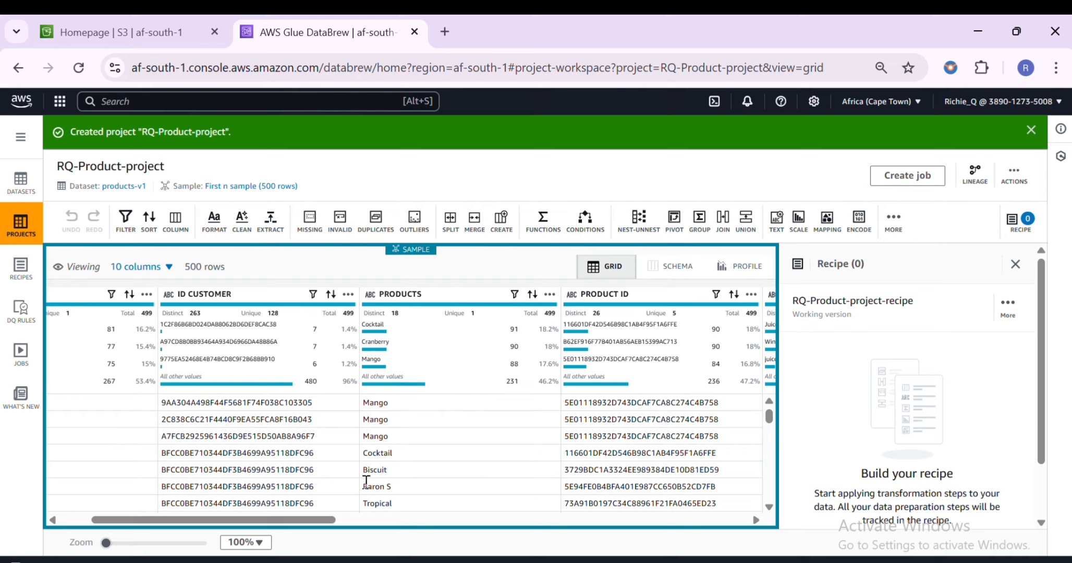
Step: Examine the PRODUCTS column's data quality, value distribution and distinct values
{"action": "left_click", "coordinate": [395, 295]}
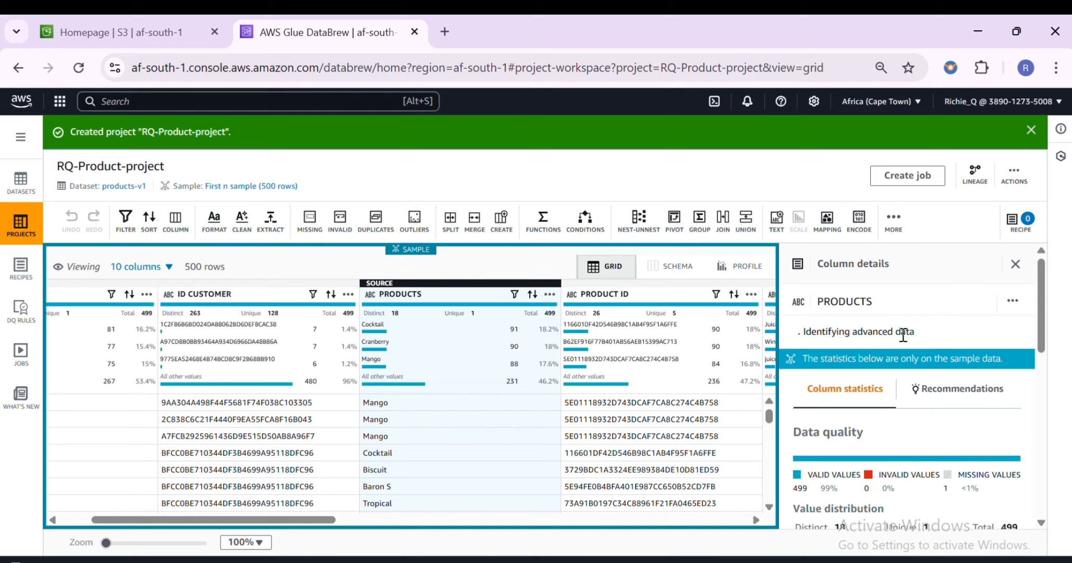
{"action": "scroll", "coordinate": [905, 331], "scroll_direction": "down", "scroll_amount": 2}
{"action": "scroll", "coordinate": [904, 333], "scroll_direction": "down", "scroll_amount": 1}
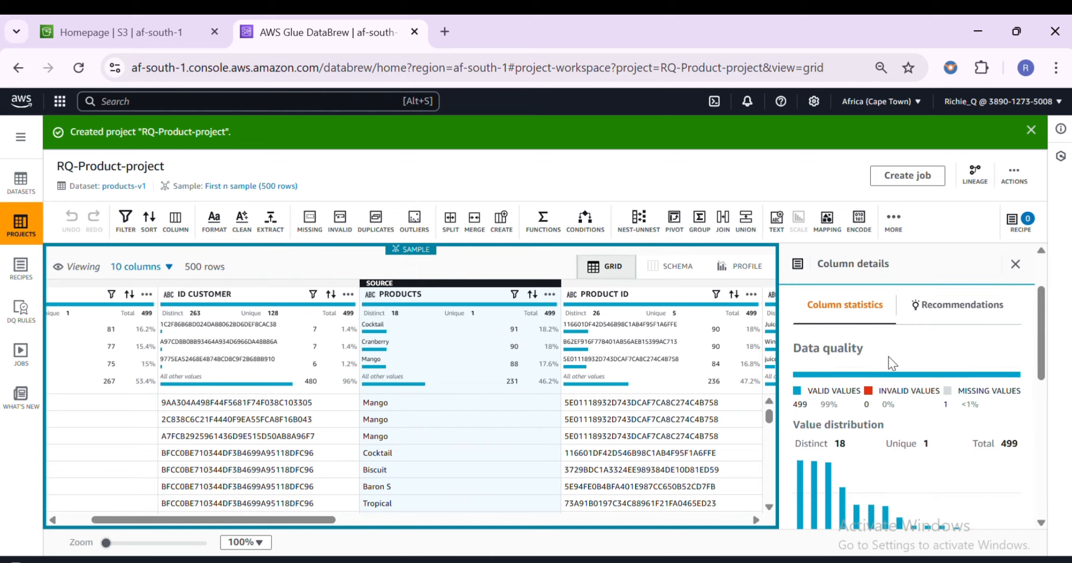
{"action": "scroll", "coordinate": [891, 362], "scroll_direction": "down", "scroll_amount": 2}
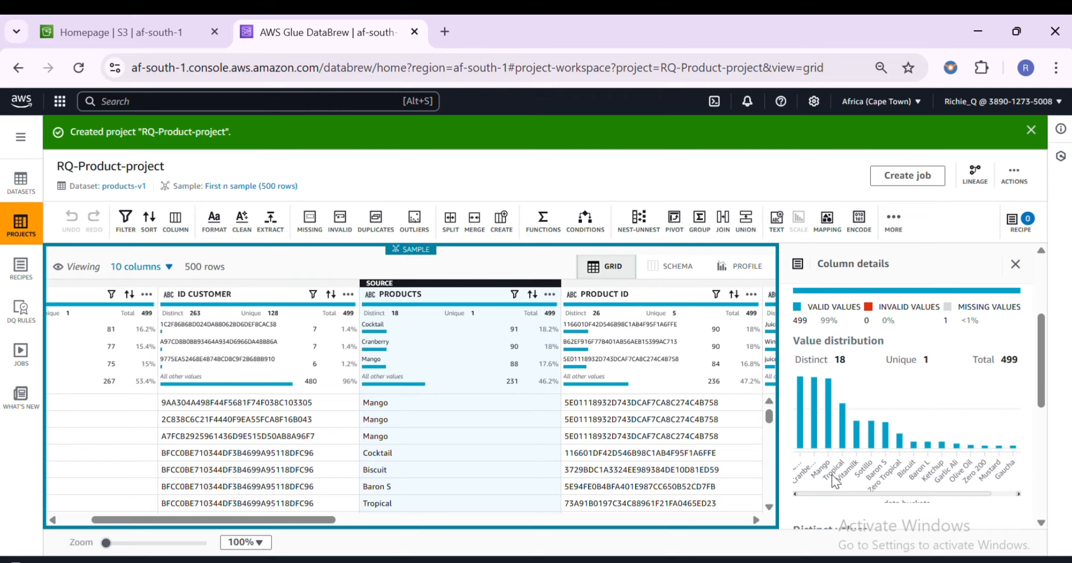
{"action": "mouse_move", "coordinate": [807, 377]}
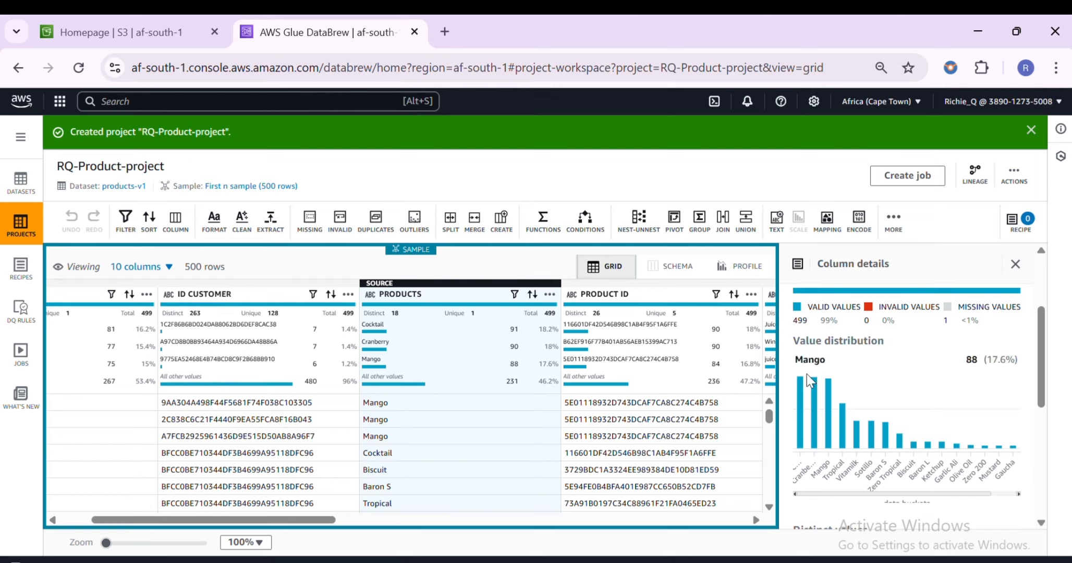
{"action": "scroll", "coordinate": [912, 373], "scroll_direction": "down", "scroll_amount": 3}
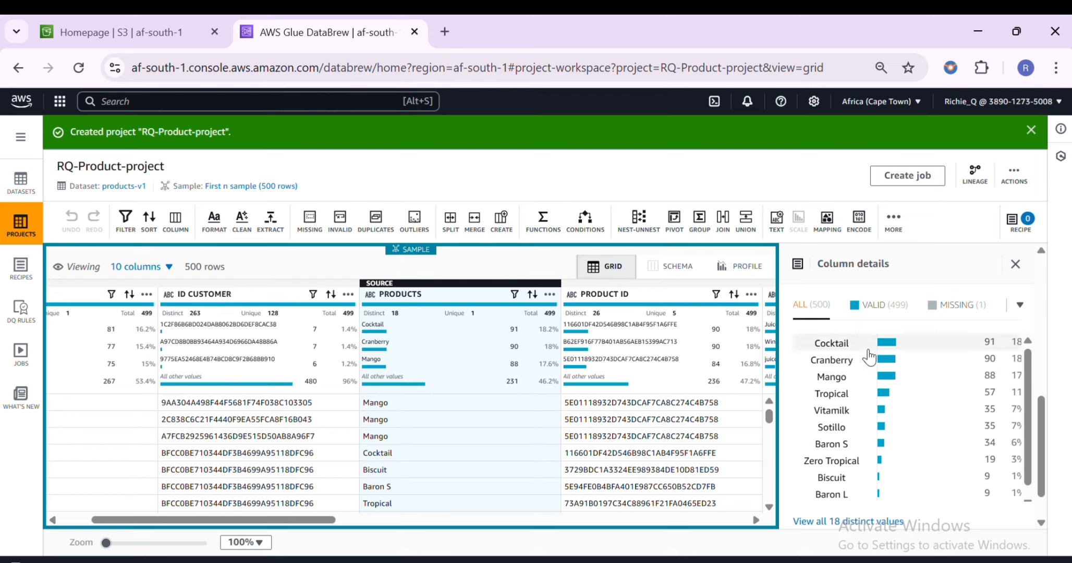
{"action": "scroll", "coordinate": [911, 428], "scroll_direction": "down", "scroll_amount": 1}
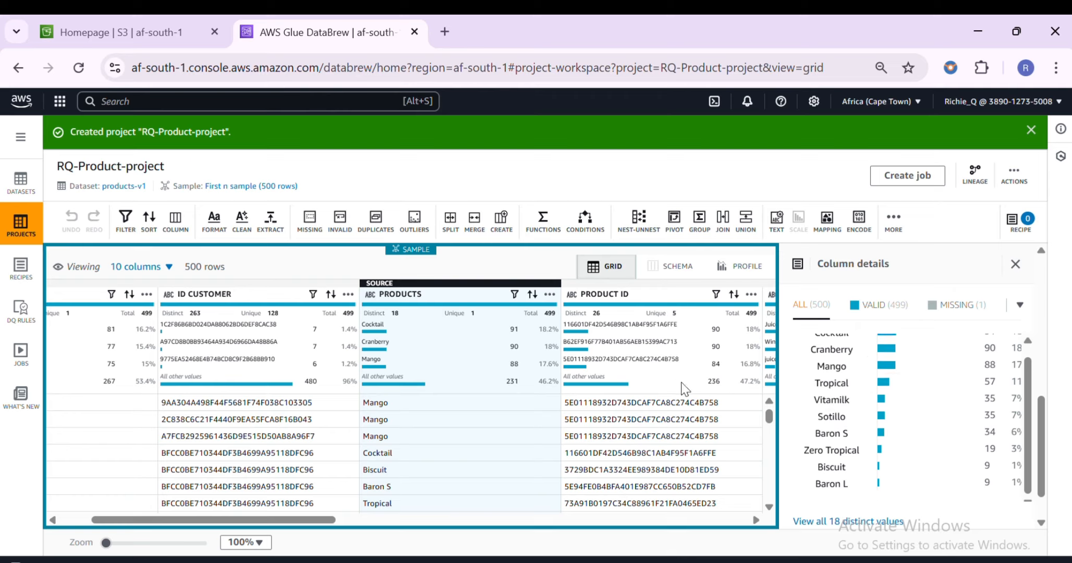
Step: Examine the CATEGORY column's statistics and distinct values for inconsistent category names
{"action": "mouse_move", "coordinate": [667, 307]}
{"action": "left_click_drag", "start_coordinate": [320, 519], "coordinate": [427, 537]}
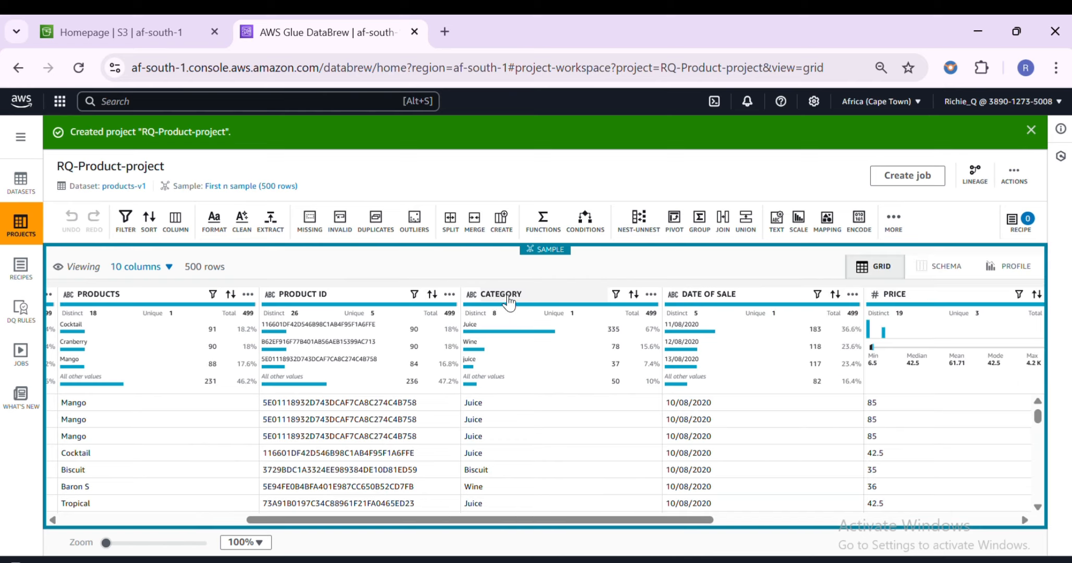
{"action": "left_click", "coordinate": [508, 302]}
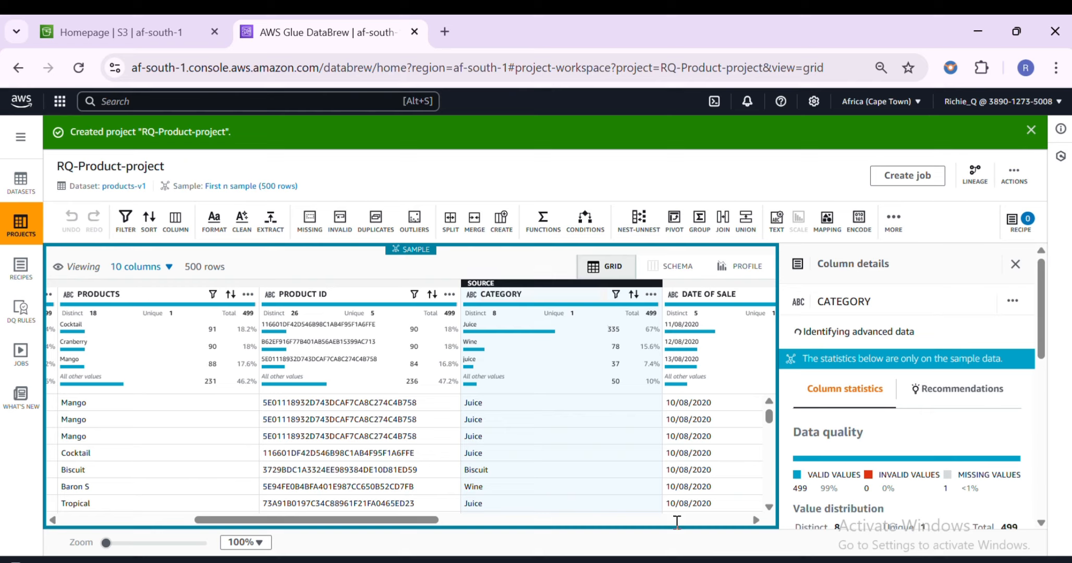
{"action": "scroll", "coordinate": [935, 390], "scroll_direction": "down", "scroll_amount": 5}
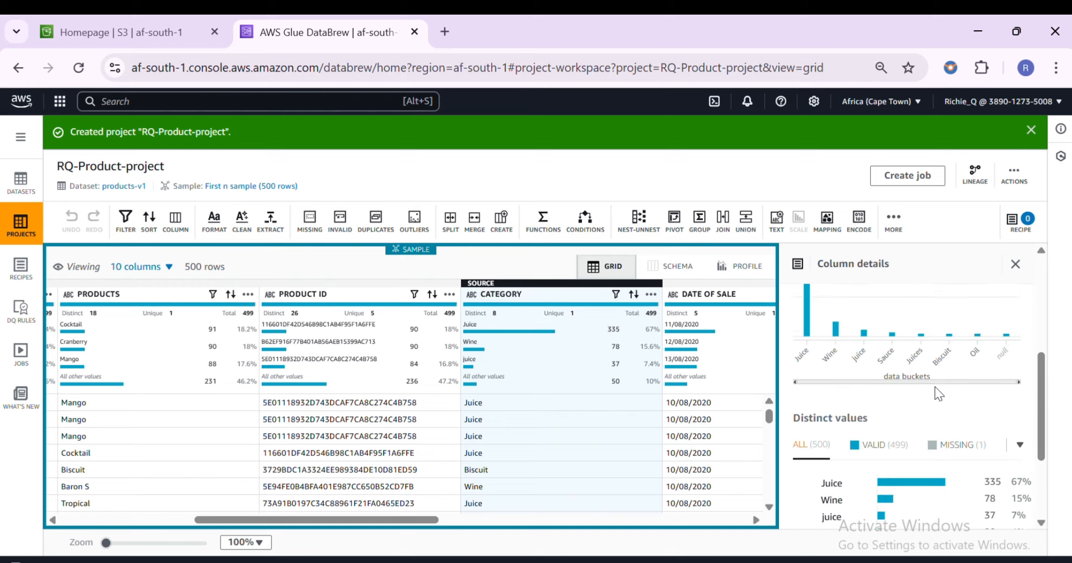
{"action": "scroll", "coordinate": [938, 395], "scroll_direction": "up", "scroll_amount": 2}
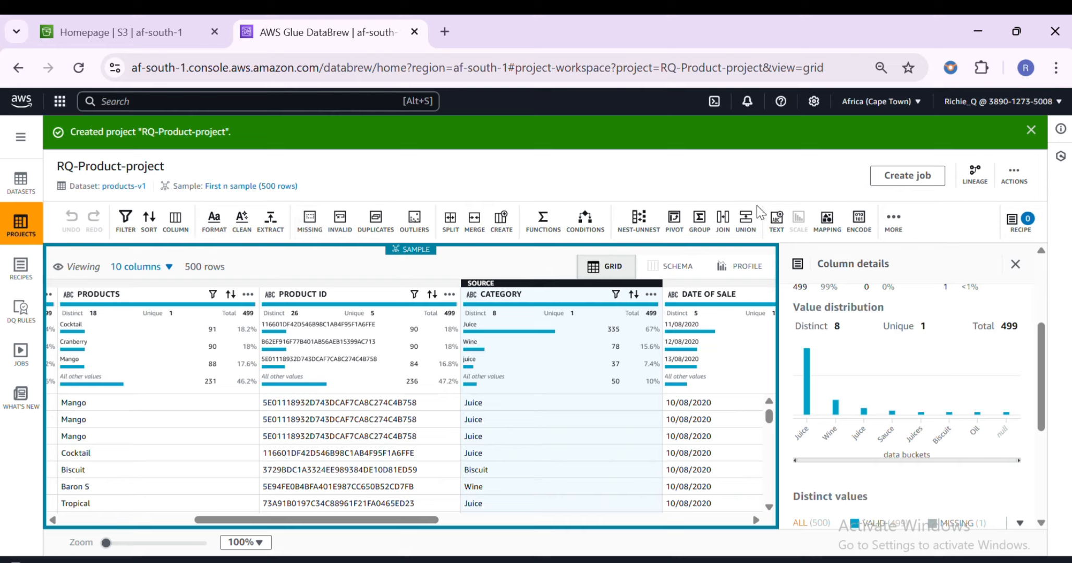
Step: Look over the sensitive-data transformations and recheck the CATEGORY column's value distribution
{"action": "left_click", "coordinate": [896, 227]}
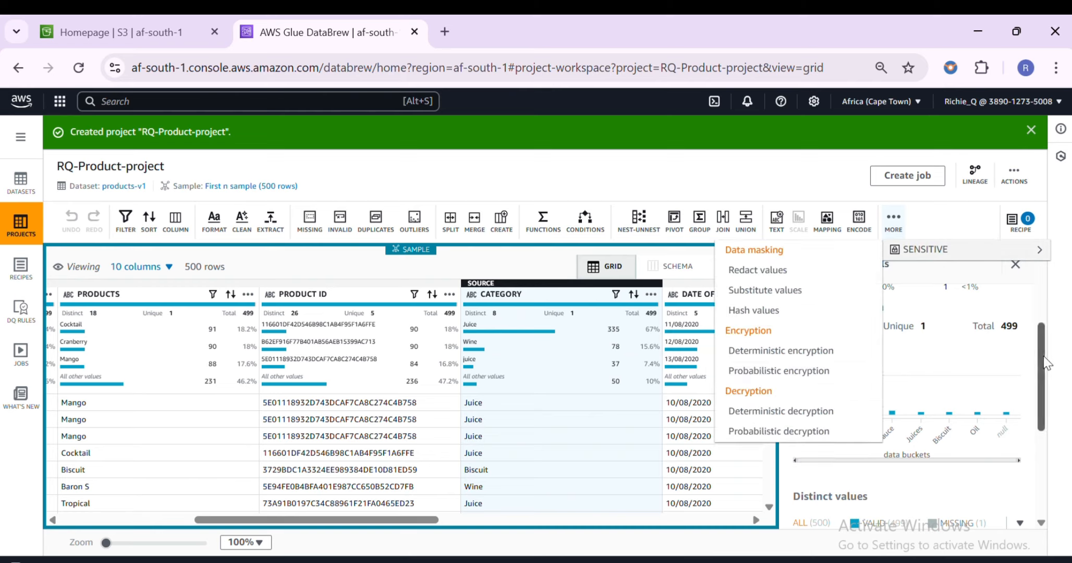
{"action": "left_click_drag", "start_coordinate": [1042, 361], "coordinate": [1043, 367]}
{"action": "scroll", "coordinate": [875, 375], "scroll_direction": "up", "scroll_amount": 2}
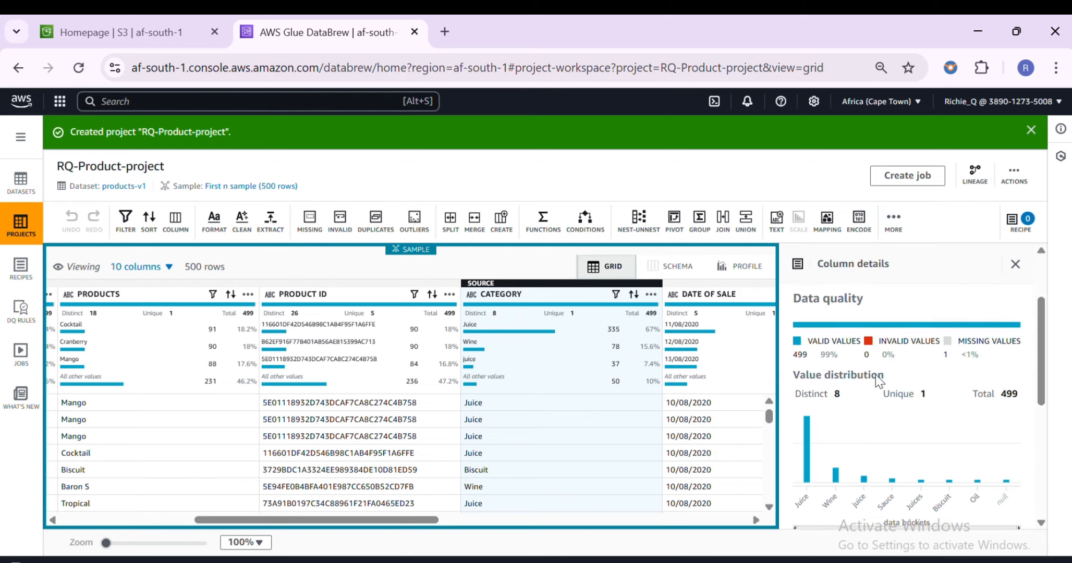
{"action": "scroll", "coordinate": [868, 401], "scroll_direction": "down", "scroll_amount": 2}
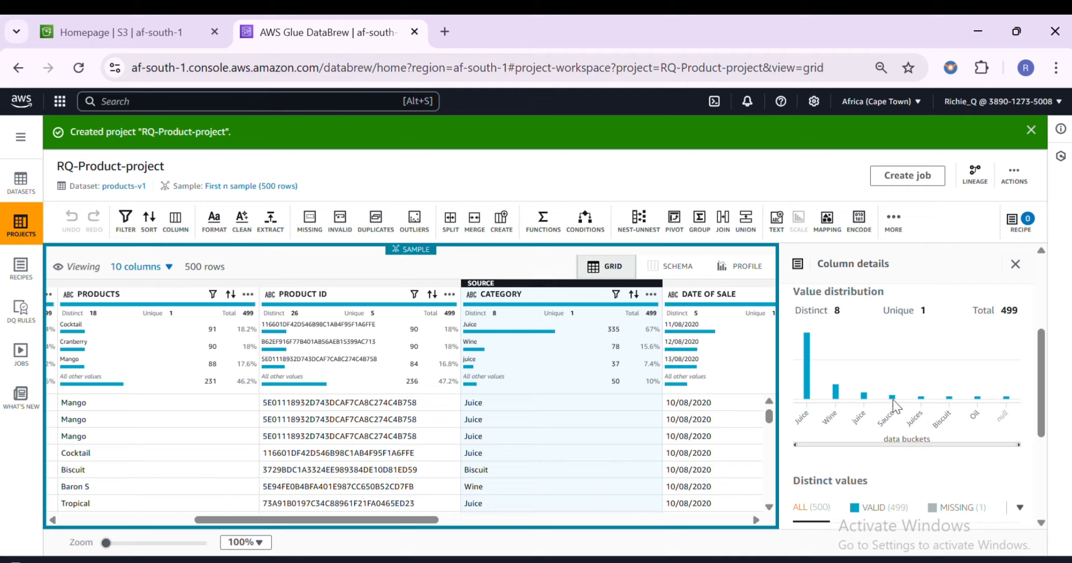
{"action": "mouse_move", "coordinate": [814, 439]}
Step: Set up a value-or-pattern replacement with CATEGORY as the source column
{"action": "left_click", "coordinate": [242, 223]}
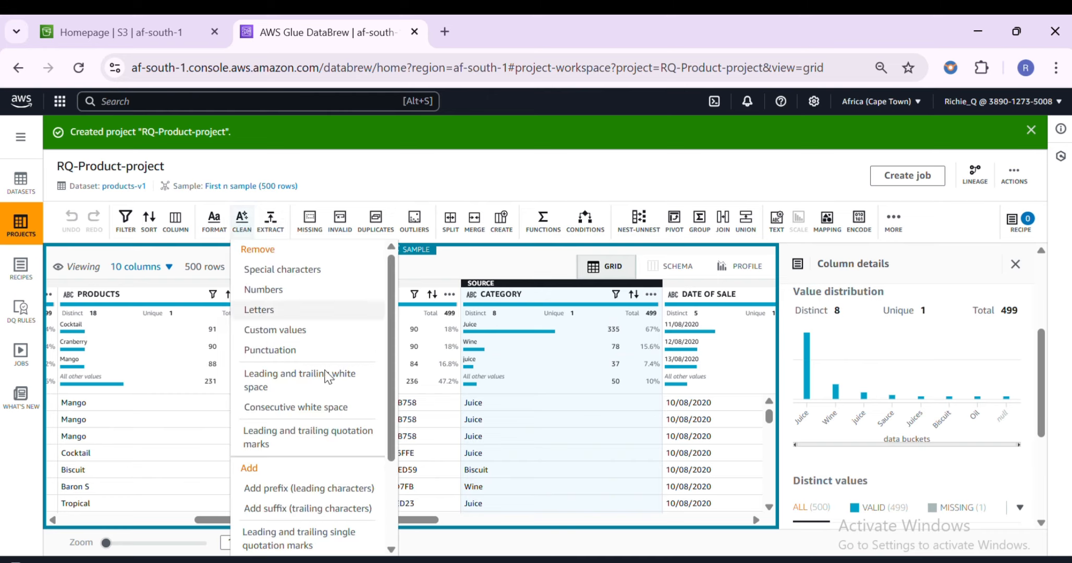
{"action": "scroll", "coordinate": [312, 355], "scroll_direction": "down", "scroll_amount": 2}
{"action": "scroll", "coordinate": [299, 324], "scroll_direction": "up", "scroll_amount": 1}
{"action": "scroll", "coordinate": [301, 328], "scroll_direction": "down", "scroll_amount": 3}
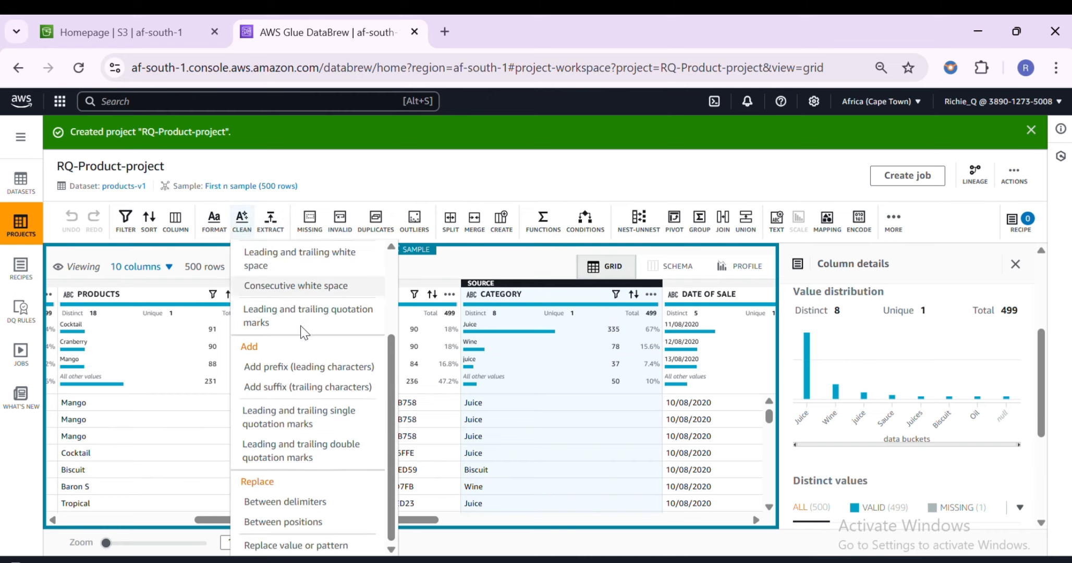
{"action": "left_click", "coordinate": [291, 546]}
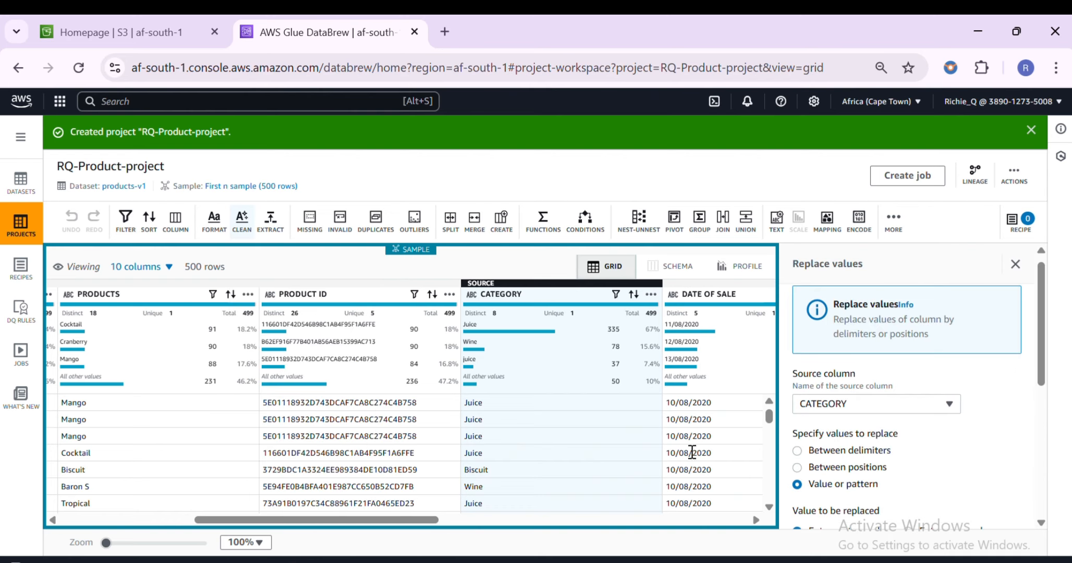
{"action": "left_click", "coordinate": [861, 403]}
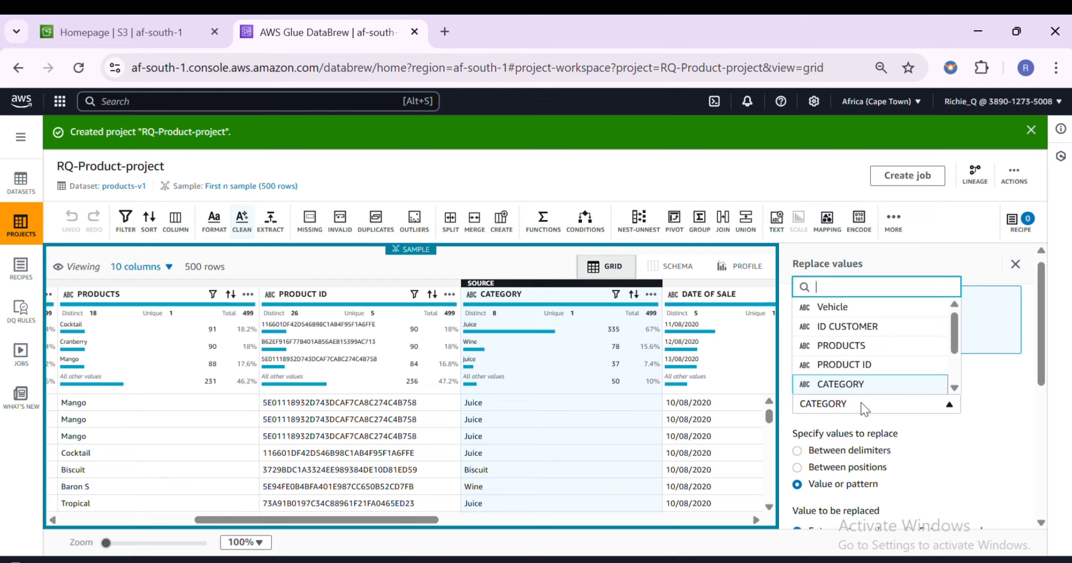
{"action": "left_click", "coordinate": [848, 386]}
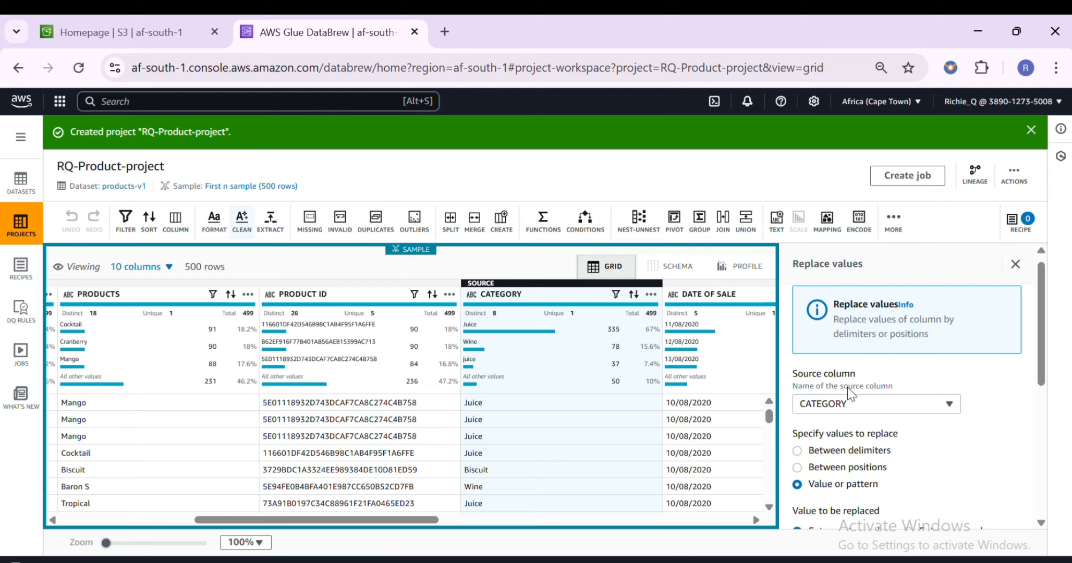
Step: Replace the custom value "Juices" with "Juice" in all rows of the CATEGORY column and apply the transform
{"action": "scroll", "coordinate": [832, 412], "scroll_direction": "down", "scroll_amount": 2}
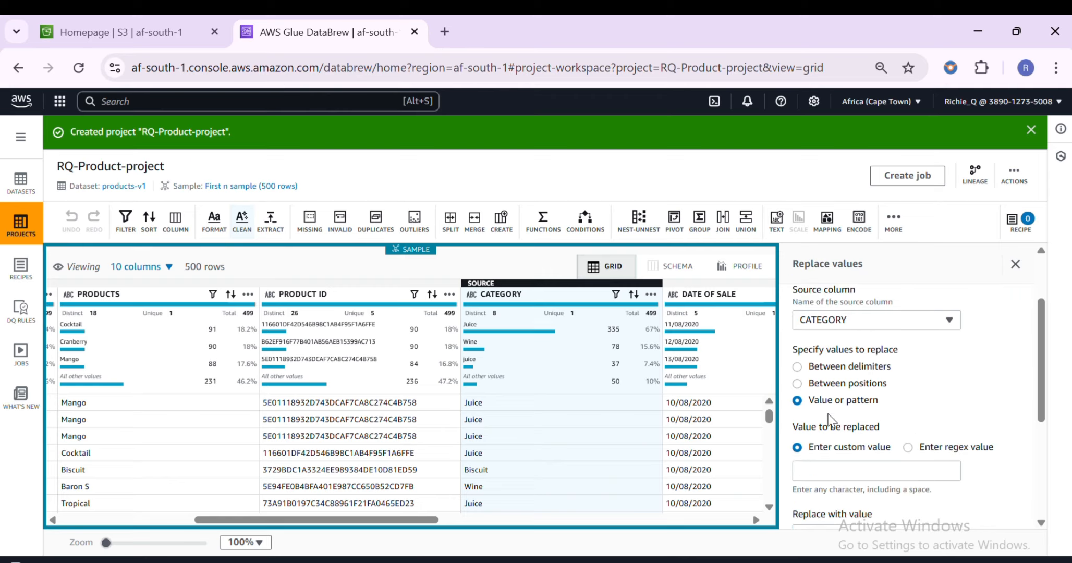
{"action": "scroll", "coordinate": [831, 420], "scroll_direction": "down", "scroll_amount": 2}
{"action": "left_click", "coordinate": [809, 387]}
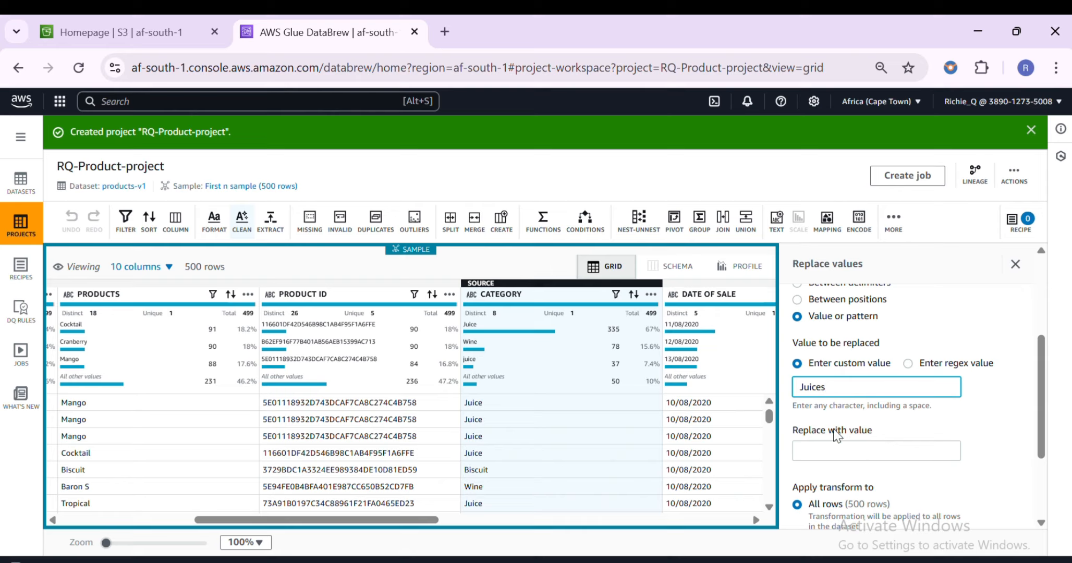
{"action": "left_click", "coordinate": [831, 449]}
{"action": "type", "text": "ju"}
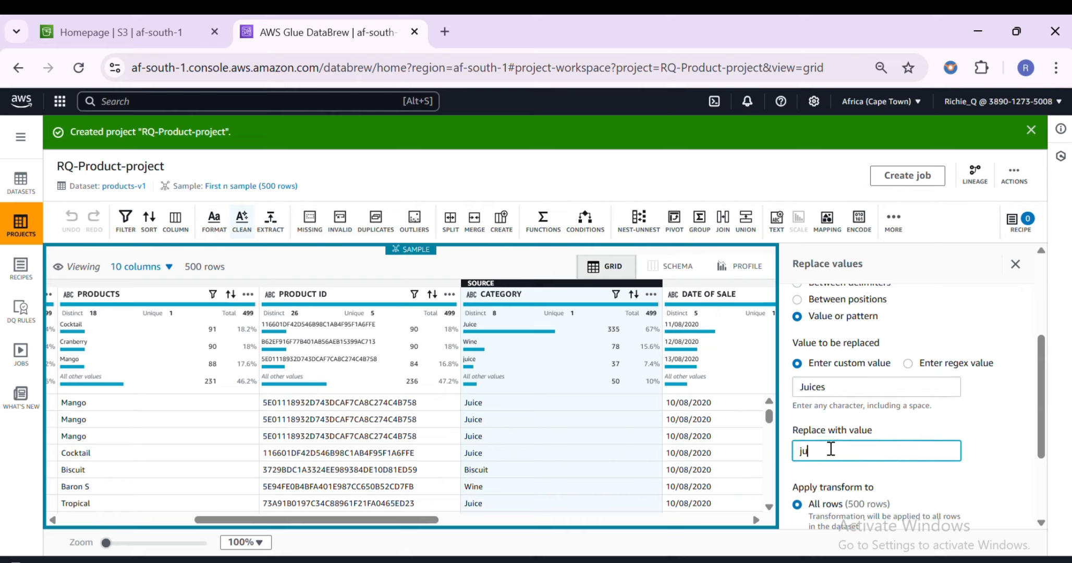
{"action": "type", "text": "ce"}
{"action": "scroll", "coordinate": [830, 449], "scroll_direction": "down", "scroll_amount": 3}
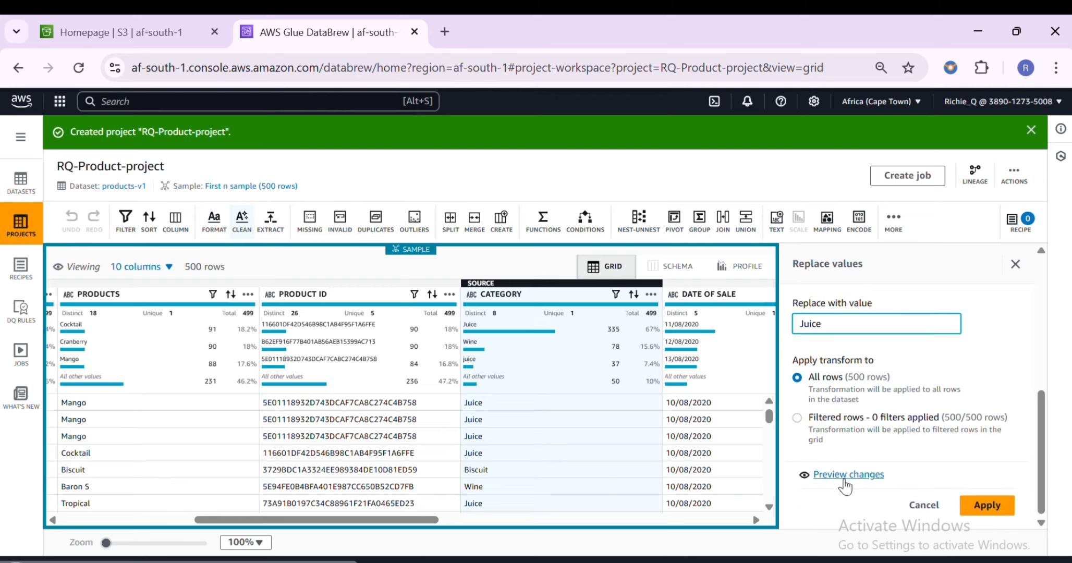
{"action": "left_click", "coordinate": [981, 506]}
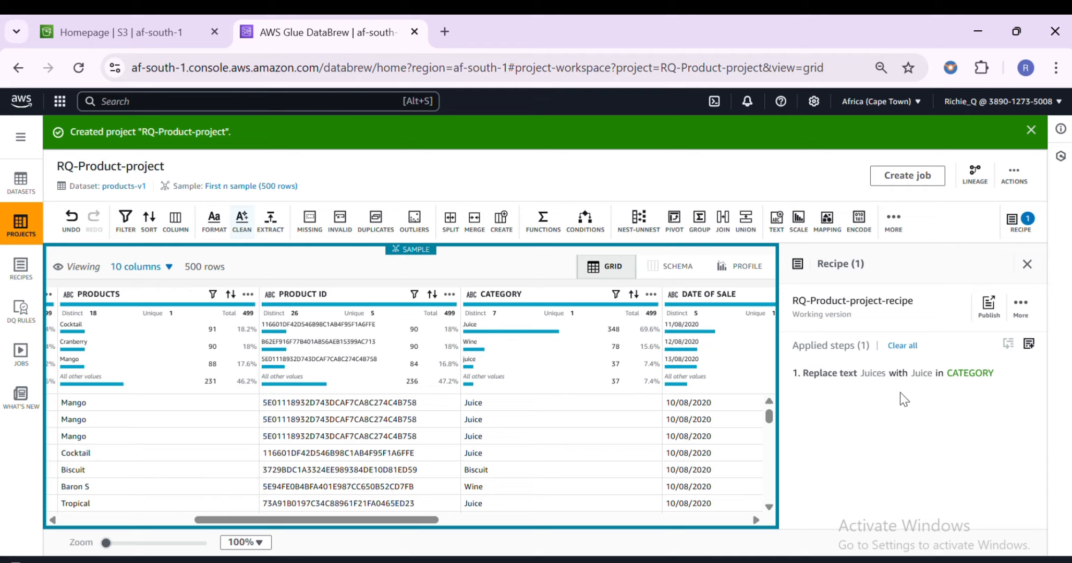
Step: Examine the CATEGORY column's value distribution and distinct values for remaining inconsistent names
{"action": "left_click", "coordinate": [503, 298]}
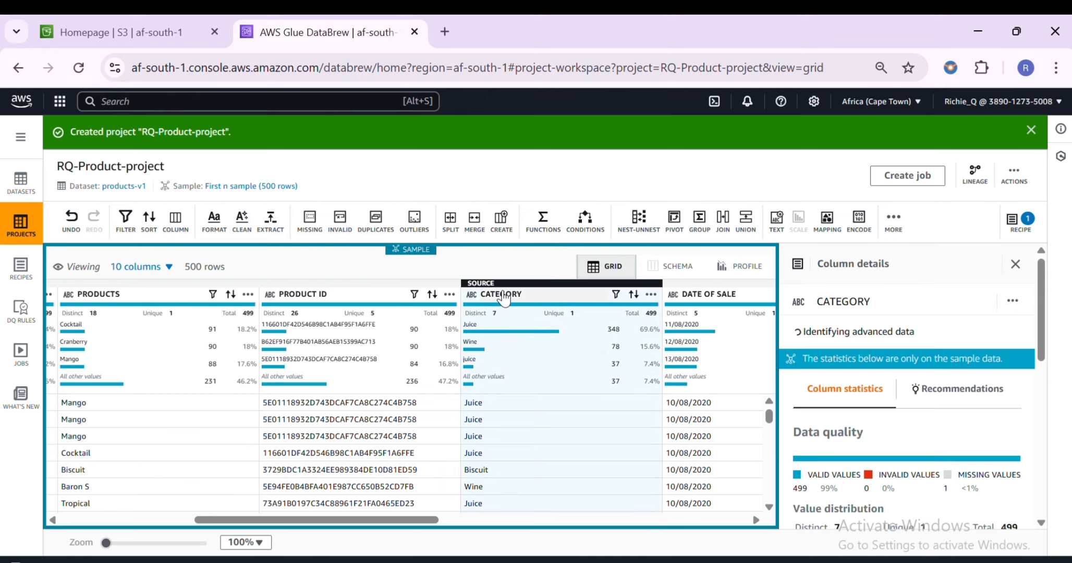
{"action": "scroll", "coordinate": [912, 427], "scroll_direction": "down", "scroll_amount": 3}
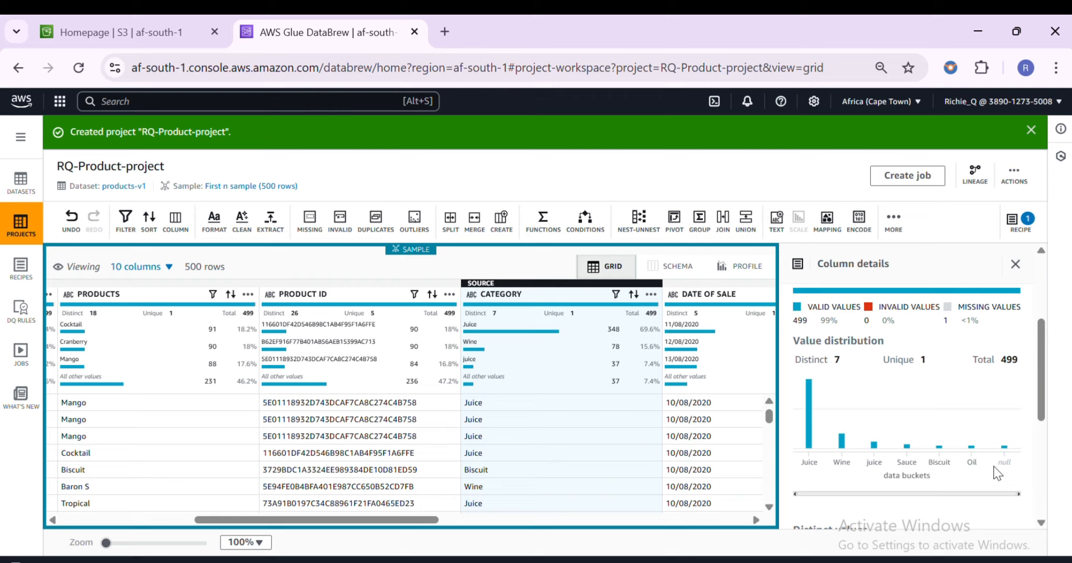
{"action": "scroll", "coordinate": [993, 469], "scroll_direction": "down", "scroll_amount": 5}
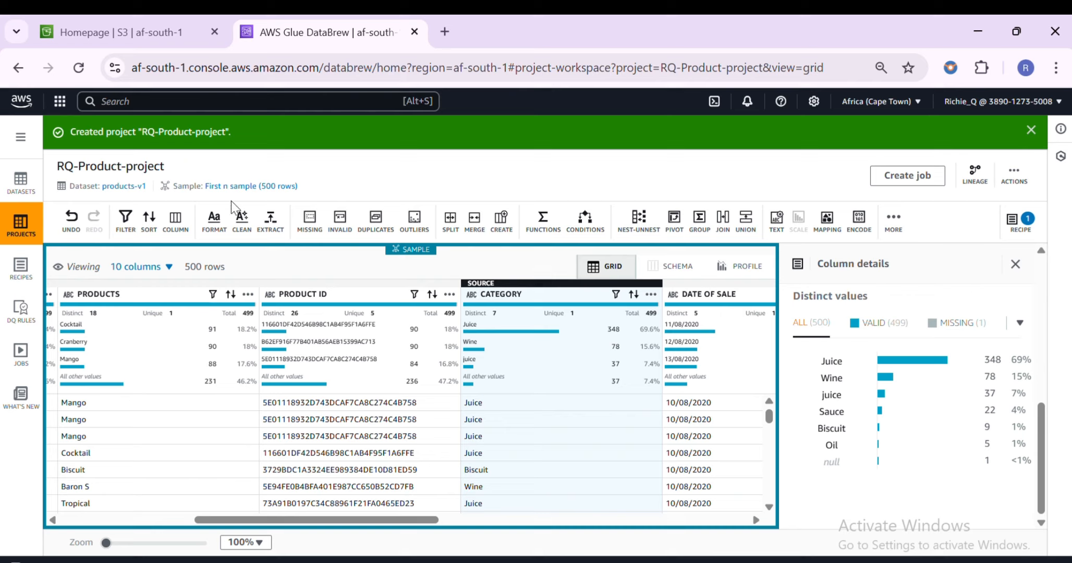
Step: Replace the lowercase value "juice" with "Juice" in all rows of the CATEGORY column and apply the transform
{"action": "left_click", "coordinate": [244, 221]}
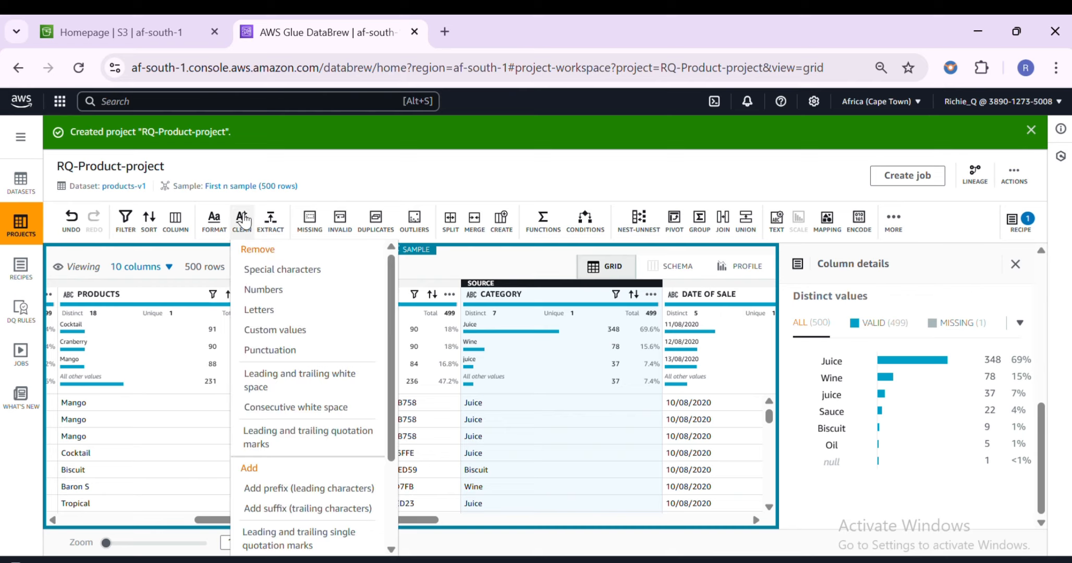
{"action": "scroll", "coordinate": [267, 365], "scroll_direction": "down", "scroll_amount": 3}
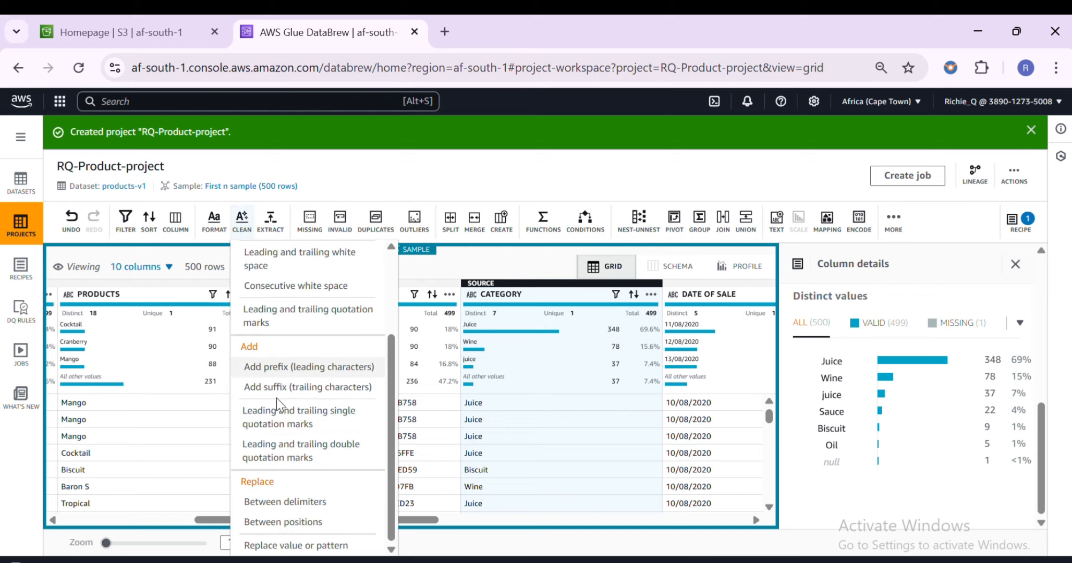
{"action": "left_click", "coordinate": [286, 545]}
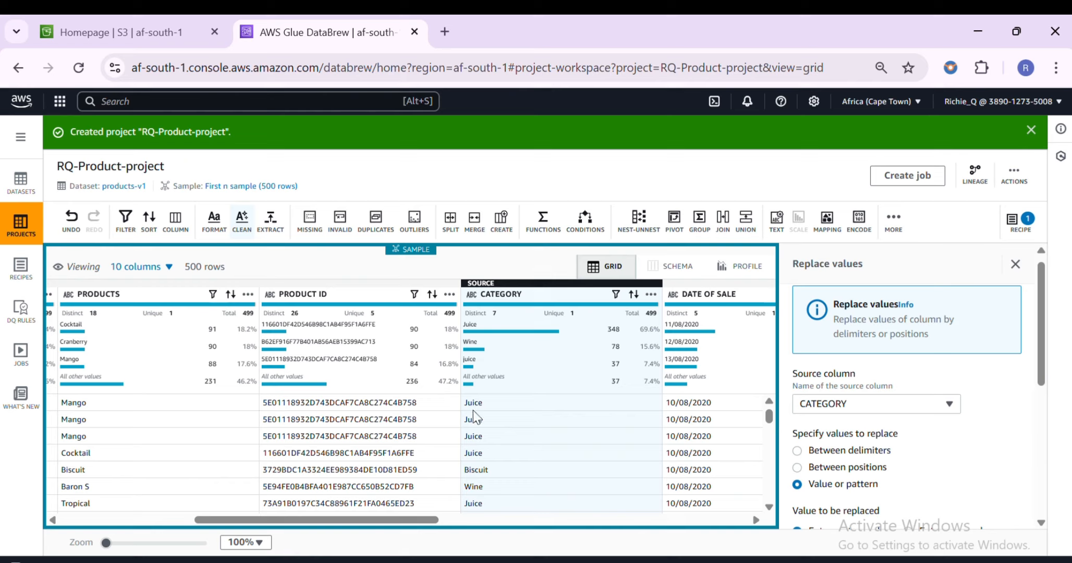
{"action": "scroll", "coordinate": [935, 471], "scroll_direction": "down", "scroll_amount": 5}
{"action": "scroll", "coordinate": [933, 471], "scroll_direction": "up", "scroll_amount": 3}
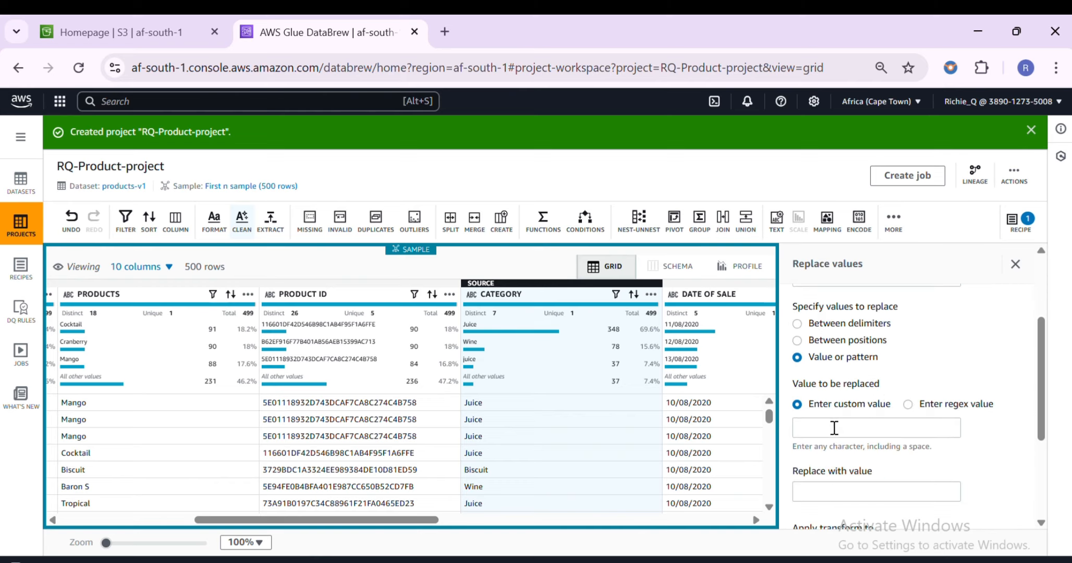
{"action": "left_click", "coordinate": [817, 426]}
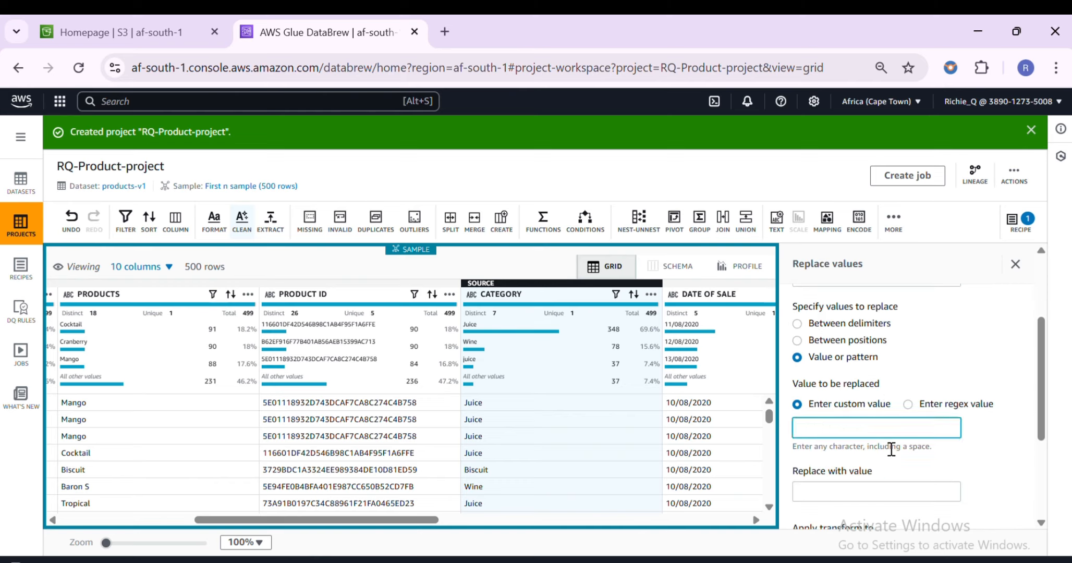
{"action": "type", "text": "juice"}
{"action": "left_click", "coordinate": [859, 491]}
{"action": "type", "text": "Juice"}
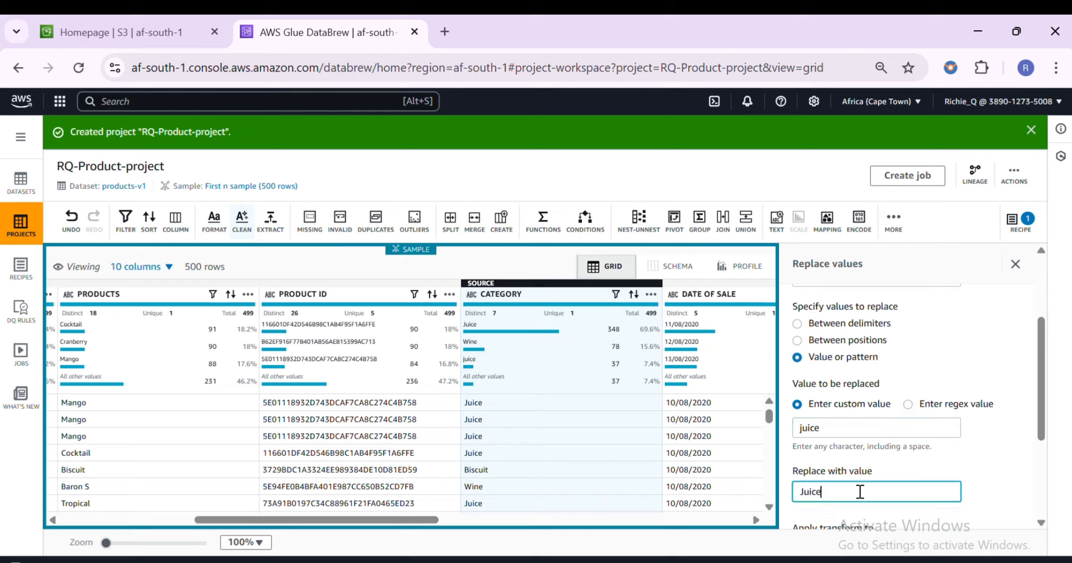
{"action": "scroll", "coordinate": [858, 490], "scroll_direction": "down", "scroll_amount": 3}
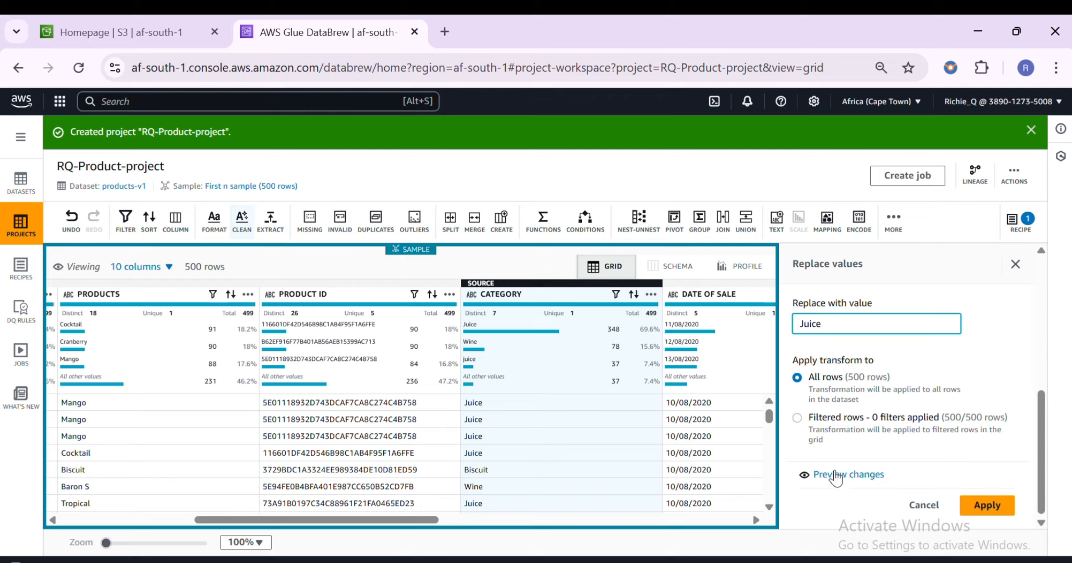
{"action": "left_click", "coordinate": [968, 503]}
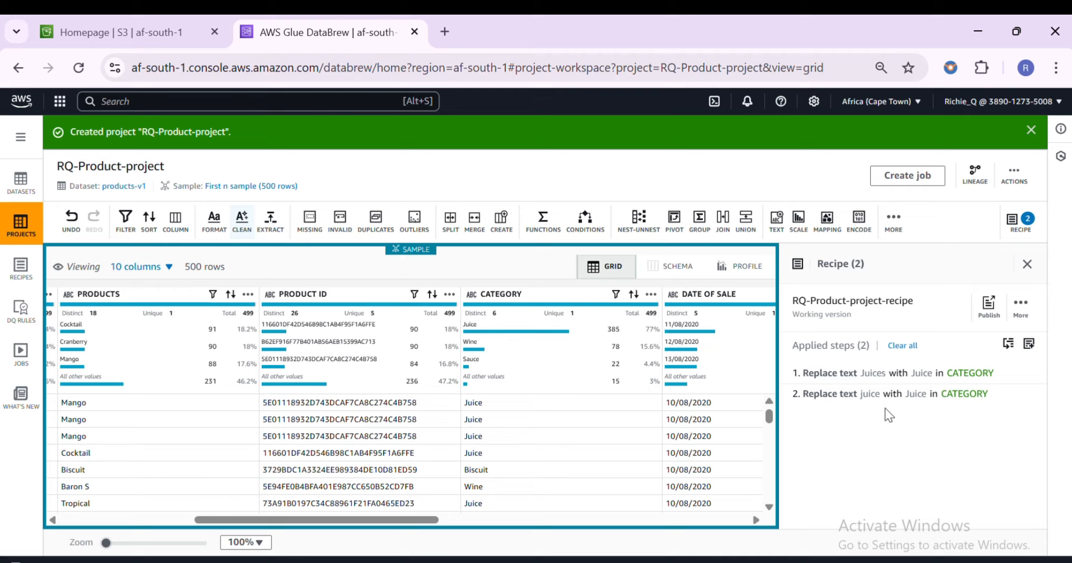
Step: Recheck the CATEGORY column's data quality and value distribution after the second replacement
{"action": "left_click", "coordinate": [494, 300]}
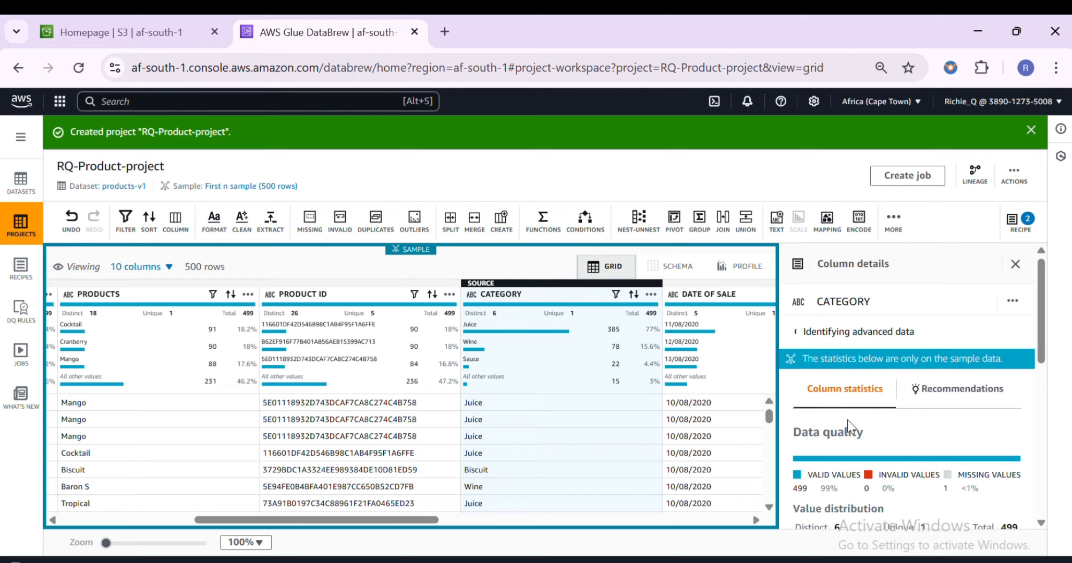
{"action": "scroll", "coordinate": [847, 422], "scroll_direction": "down", "scroll_amount": 3}
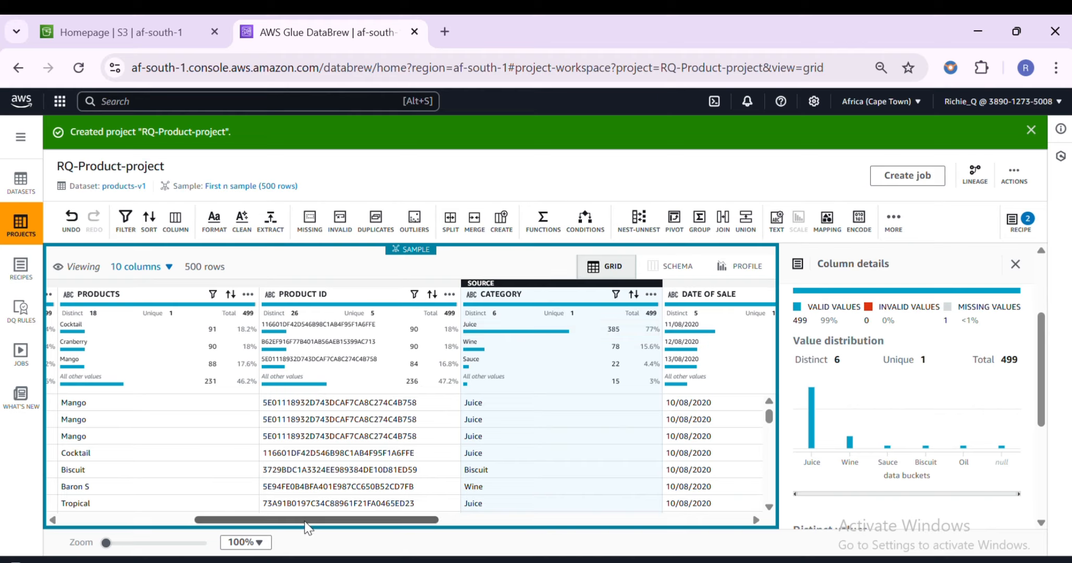
{"action": "left_click_drag", "start_coordinate": [307, 527], "coordinate": [169, 498]}
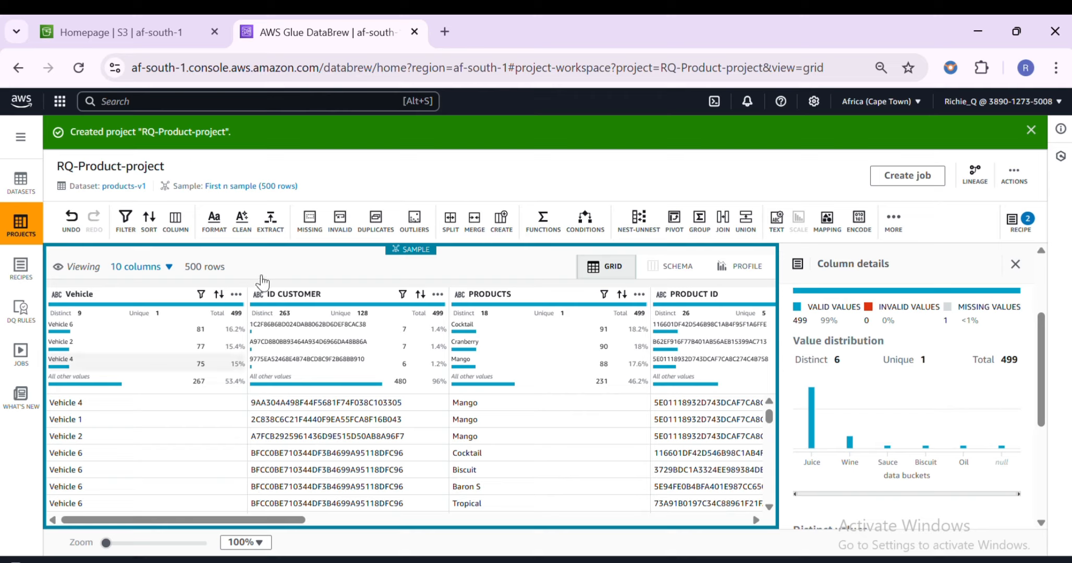
Step: Flag duplicate rows as True or False in a new destination column named duplicate
{"action": "left_click", "coordinate": [375, 220]}
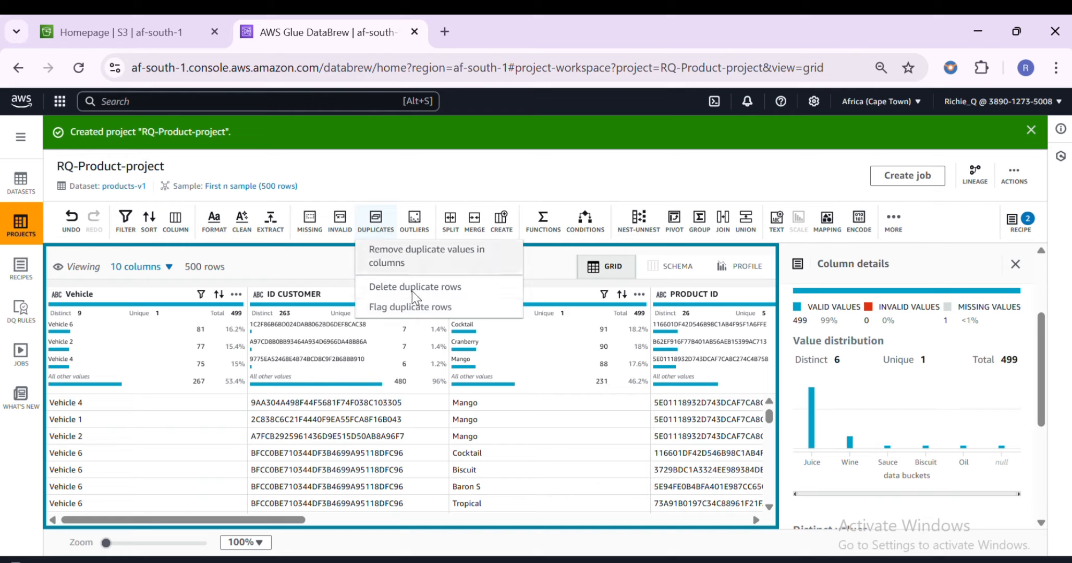
{"action": "left_click", "coordinate": [390, 311]}
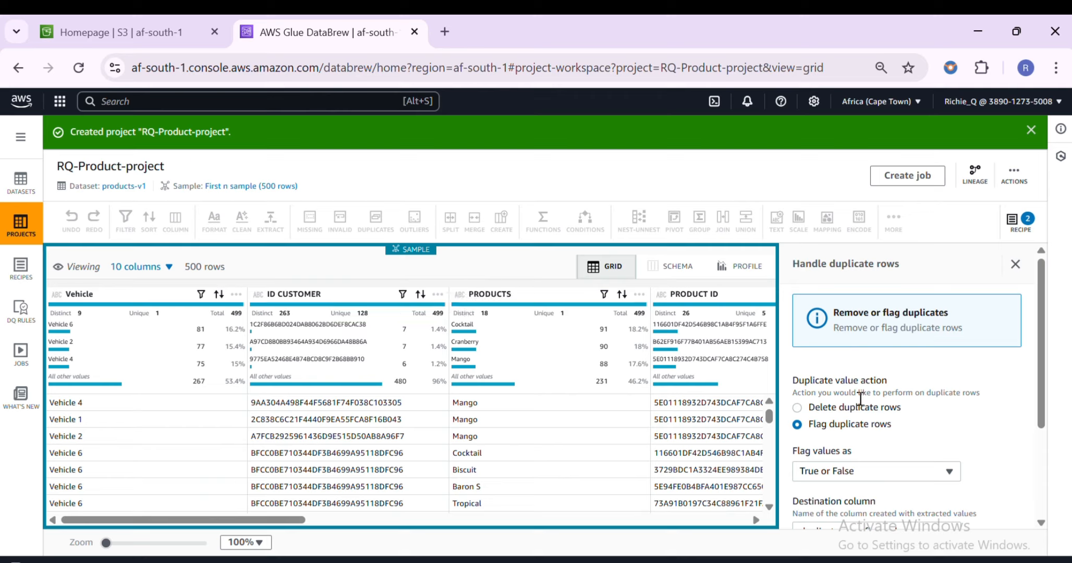
{"action": "scroll", "coordinate": [877, 426], "scroll_direction": "down", "scroll_amount": 2}
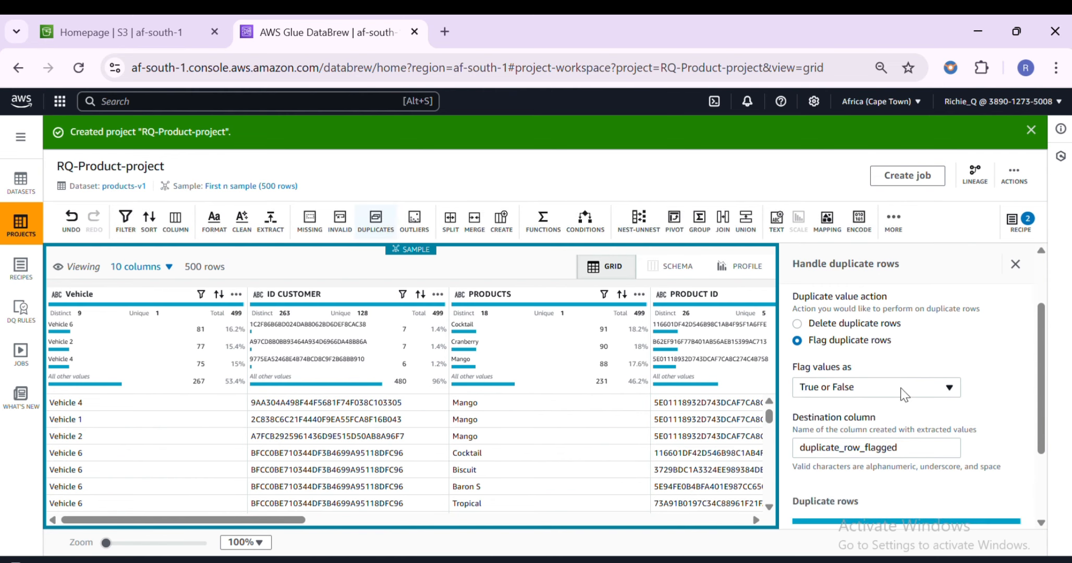
{"action": "scroll", "coordinate": [929, 387], "scroll_direction": "down", "scroll_amount": 2}
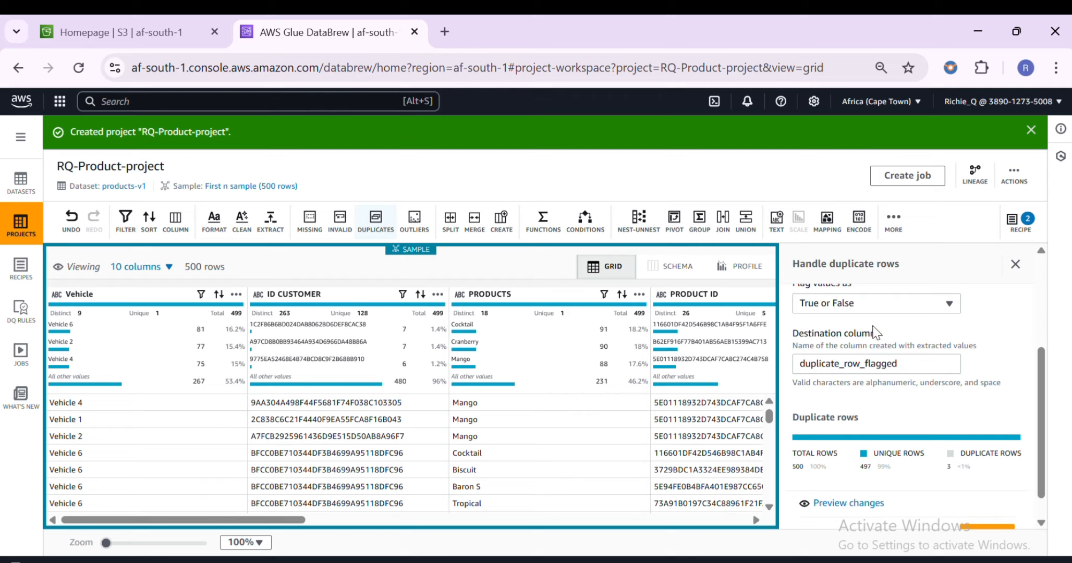
{"action": "left_click_drag", "start_coordinate": [913, 363], "coordinate": [804, 364]}
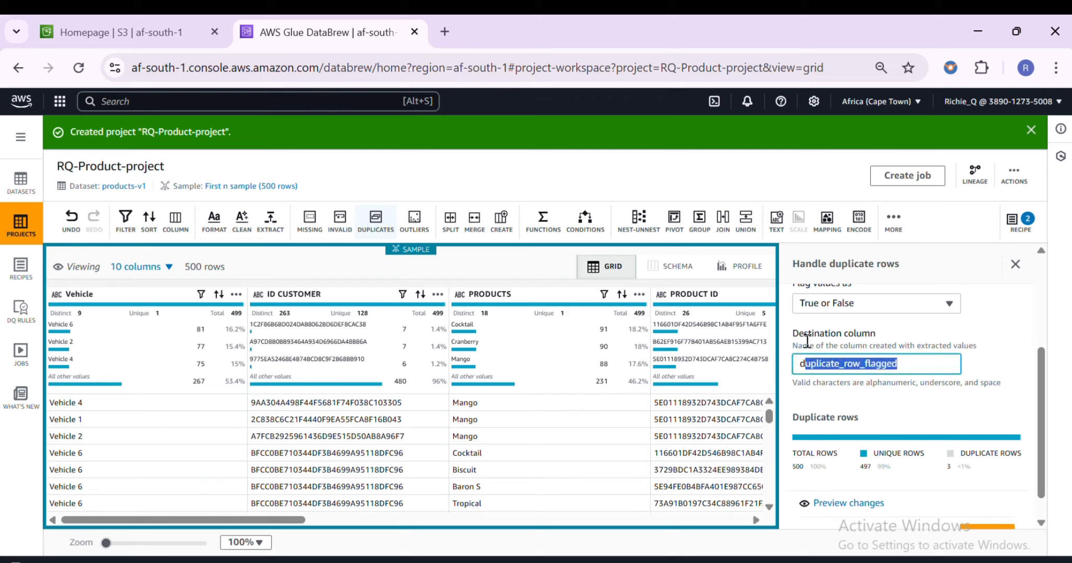
{"action": "key", "text": "BackSpace"}
{"action": "type", "text": "uplivs"}
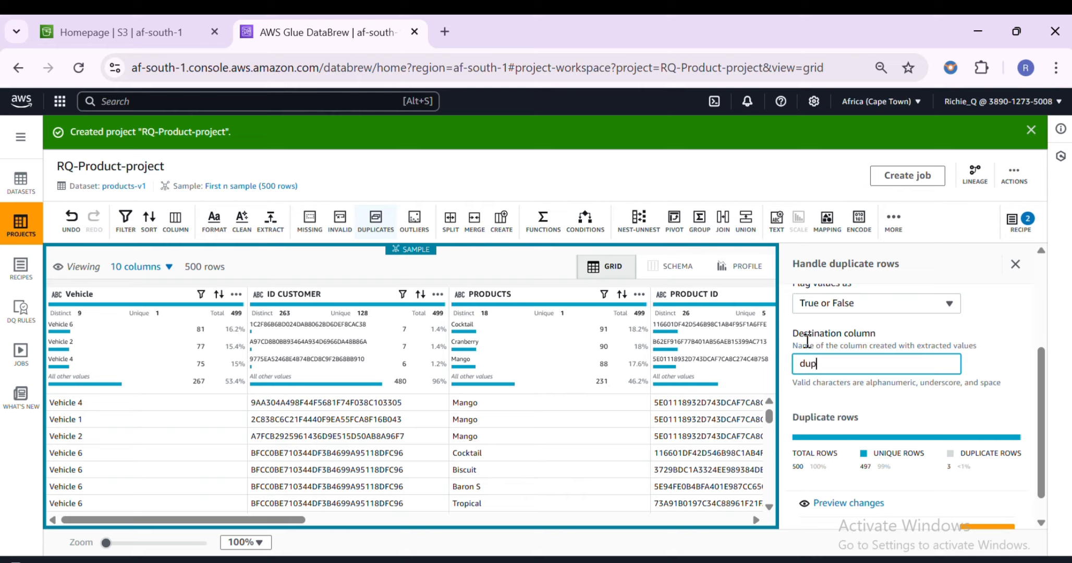
{"action": "key", "text": "BackSpace"}
{"action": "key", "text": "BackSpace"}
{"action": "type", "text": "cate"}
{"action": "scroll", "coordinate": [860, 375], "scroll_direction": "down", "scroll_amount": 1}
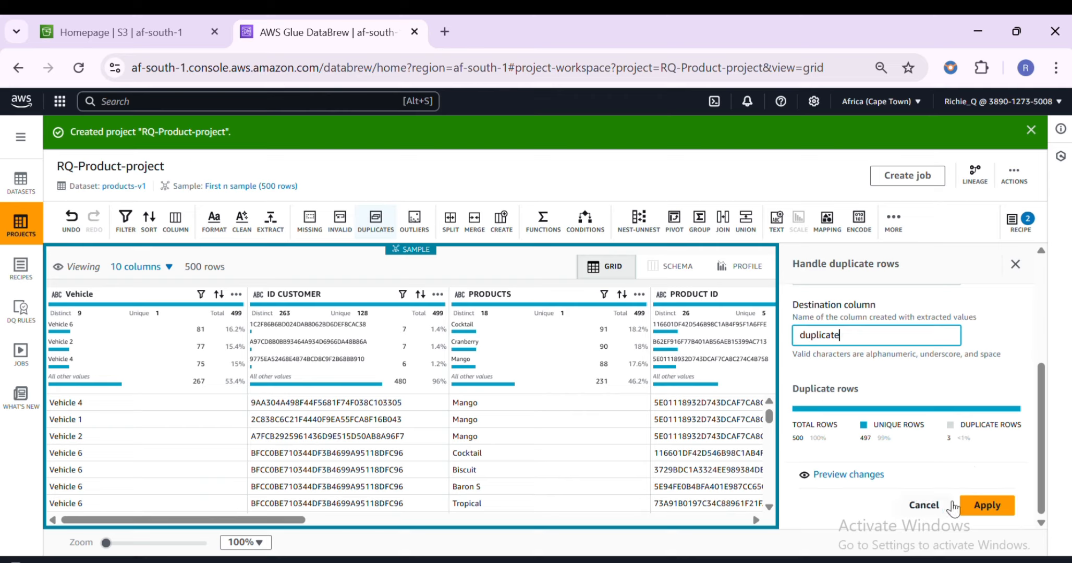
{"action": "left_click", "coordinate": [973, 510]}
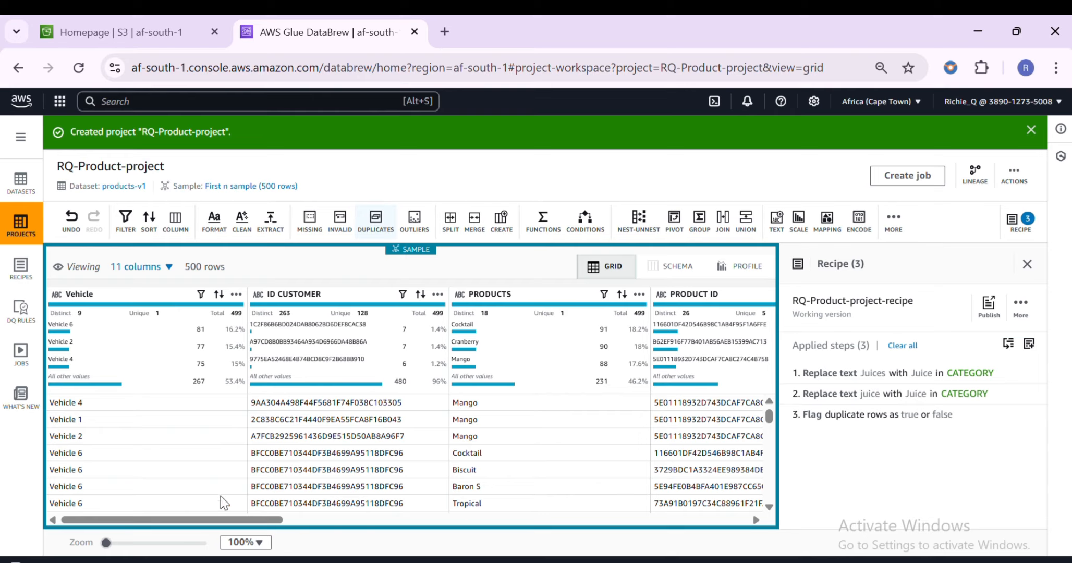
Step: Examine the duplicate column's data quality and its distribution of True and False values
{"action": "left_click_drag", "start_coordinate": [217, 521], "coordinate": [730, 531]}
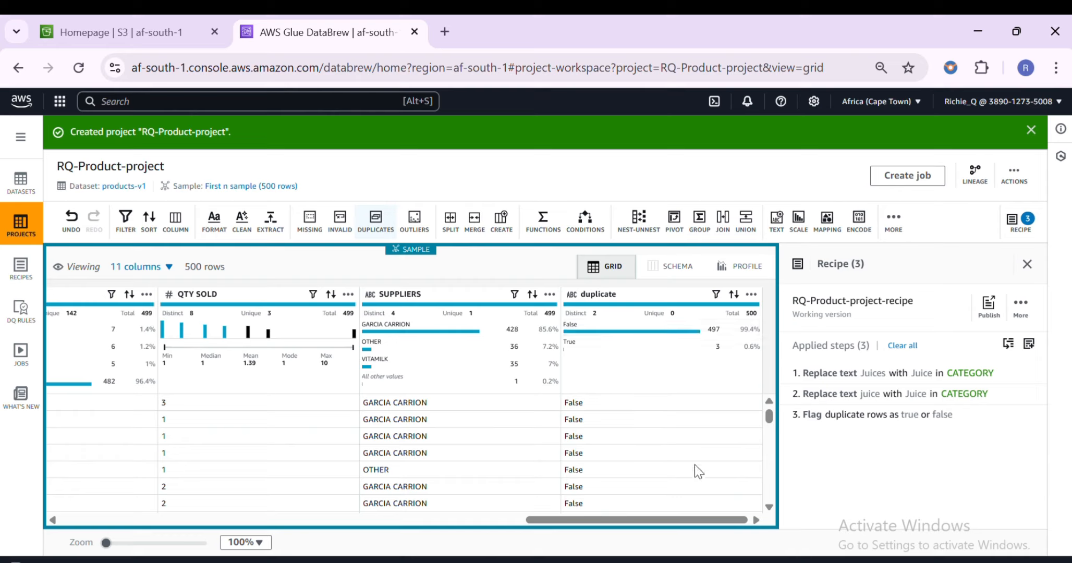
{"action": "left_click", "coordinate": [605, 295]}
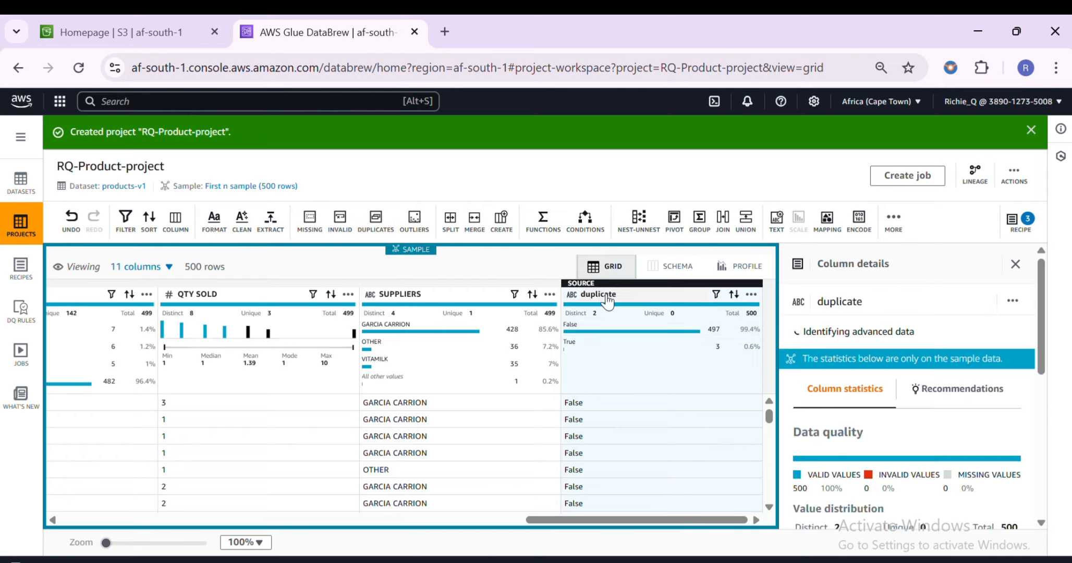
{"action": "scroll", "coordinate": [867, 428], "scroll_direction": "down", "scroll_amount": 3}
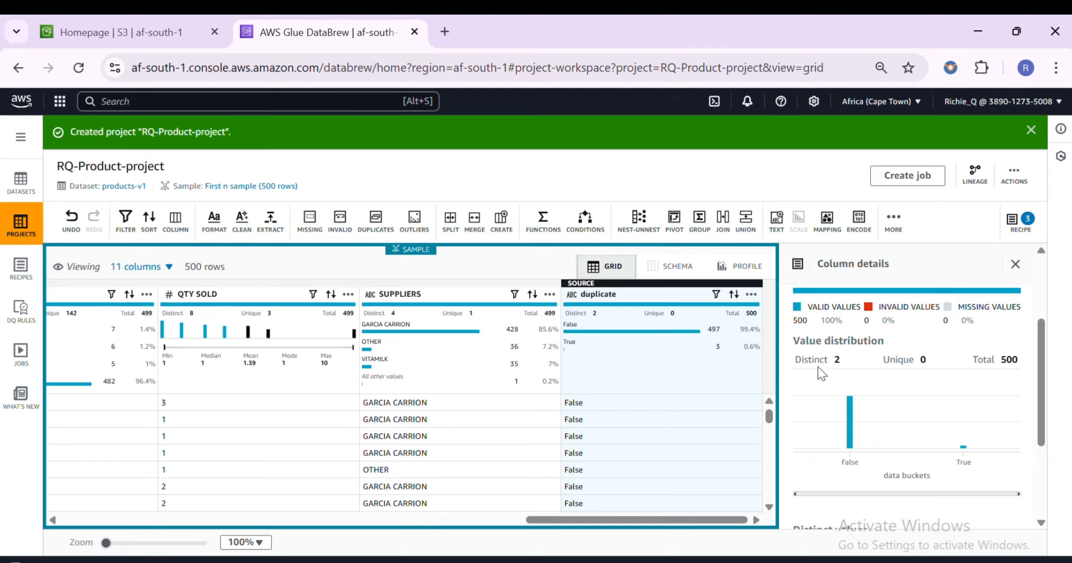
Step: Highlight the rows marked True in the duplicate column and compare their values across the other columns
{"action": "mouse_move", "coordinate": [851, 439]}
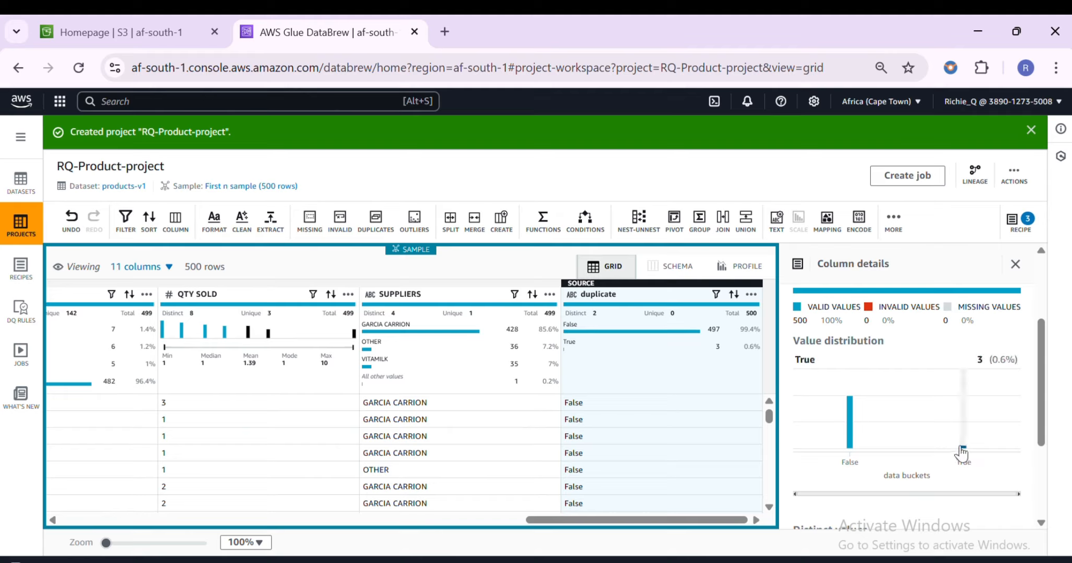
{"action": "mouse_move", "coordinate": [964, 454]}
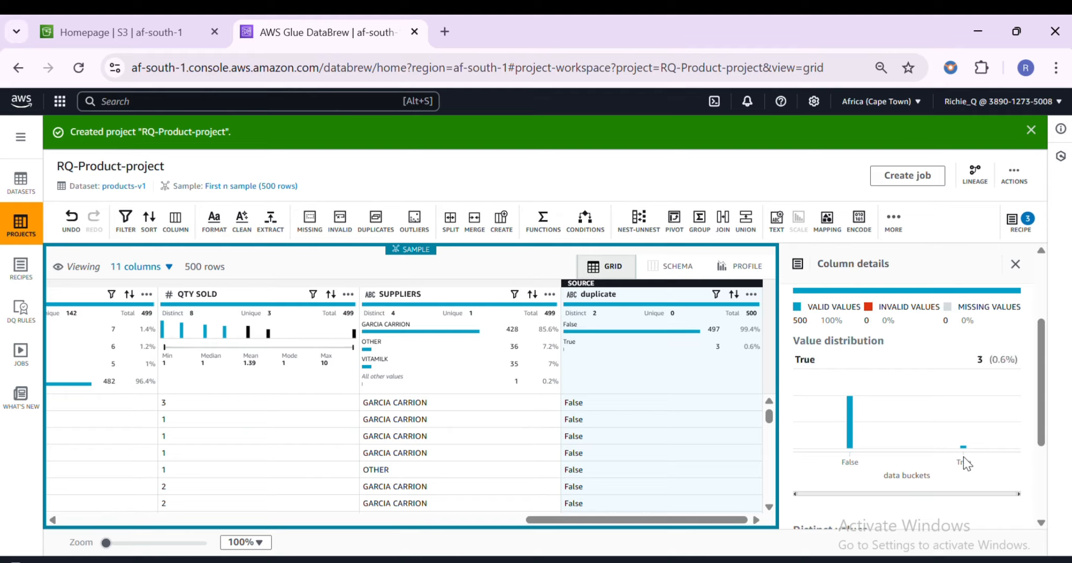
{"action": "left_click", "coordinate": [574, 353]}
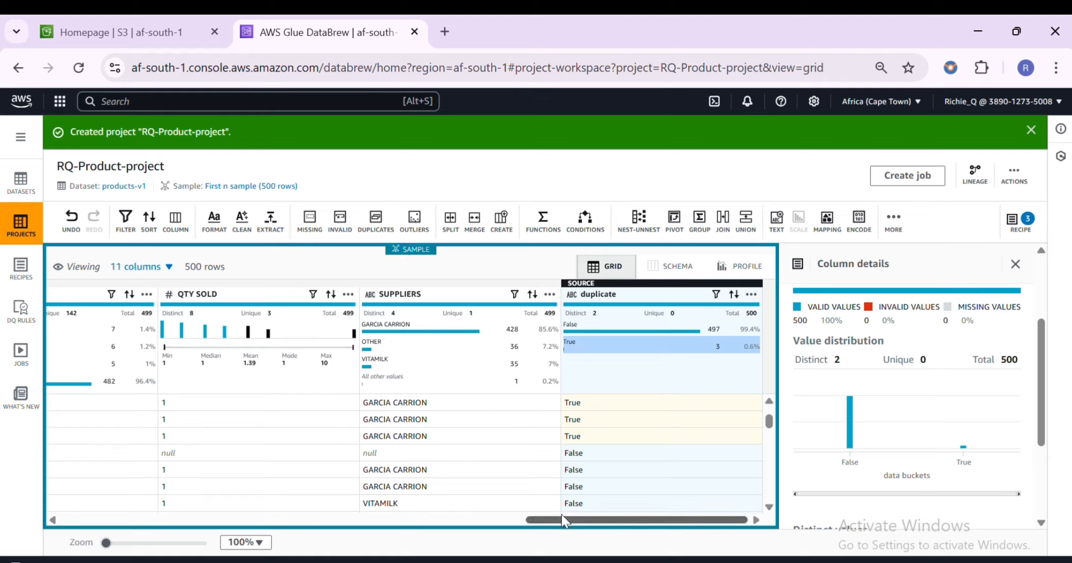
{"action": "left_click_drag", "start_coordinate": [560, 518], "coordinate": [556, 518]}
{"action": "left_click_drag", "start_coordinate": [646, 520], "coordinate": [271, 538]}
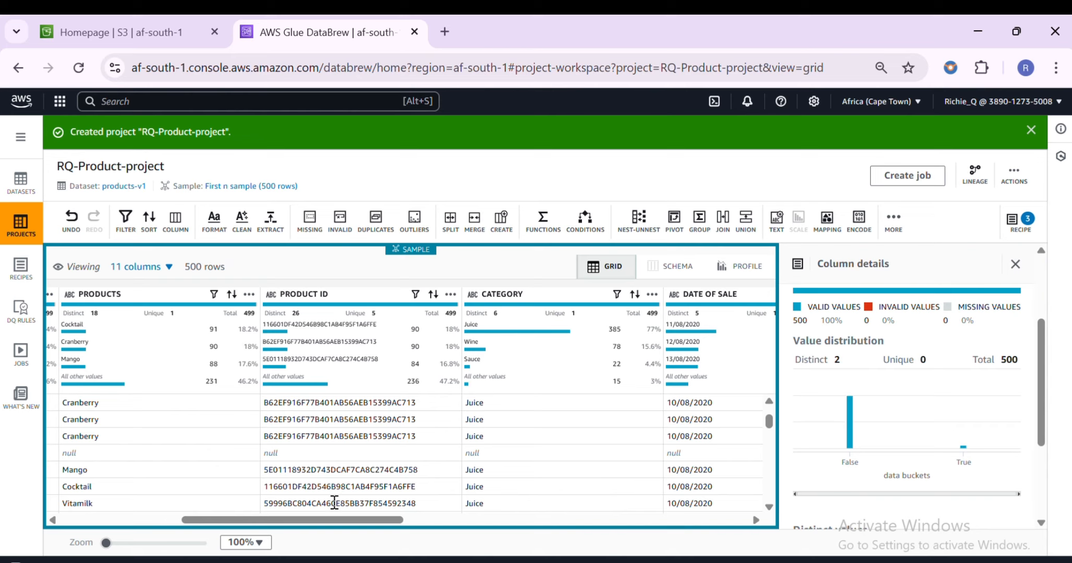
{"action": "left_click_drag", "start_coordinate": [333, 521], "coordinate": [192, 511]}
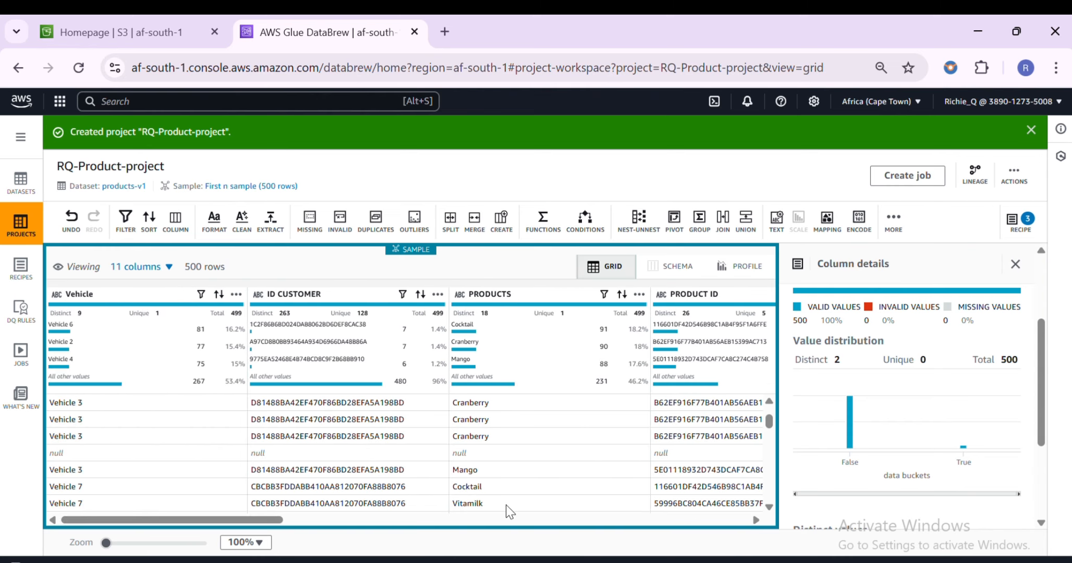
Step: Edit the third recipe step to delete duplicate rows instead of flagging them, and apply the change
{"action": "left_click", "coordinate": [1014, 265]}
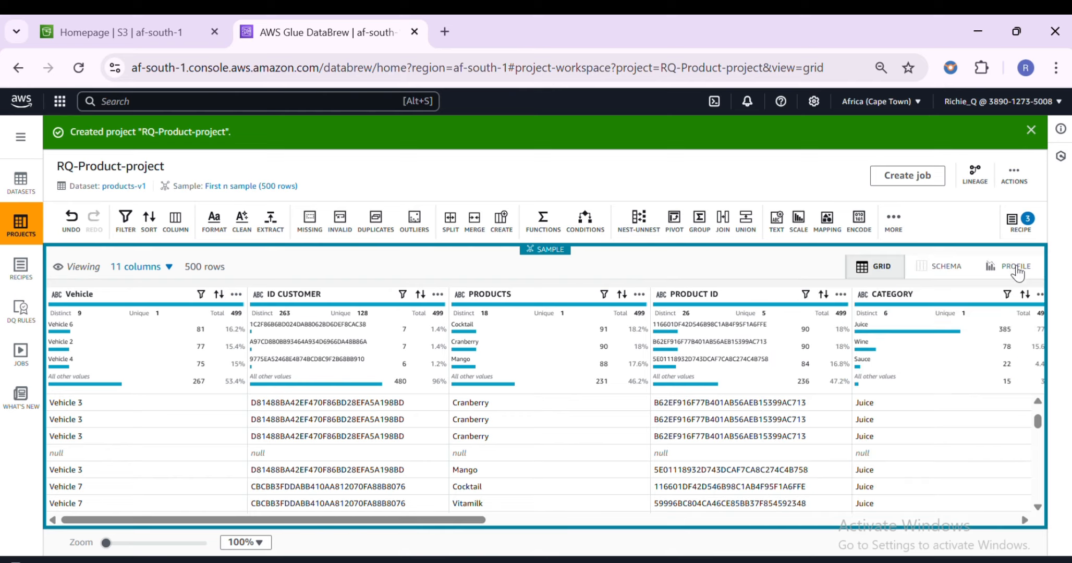
{"action": "left_click", "coordinate": [1018, 232]}
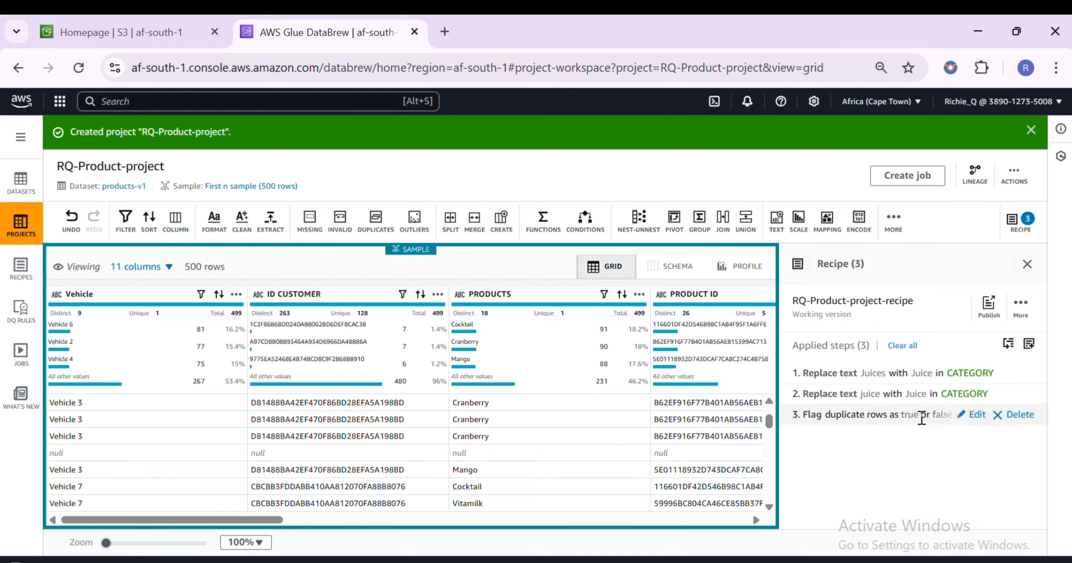
{"action": "left_click", "coordinate": [975, 417]}
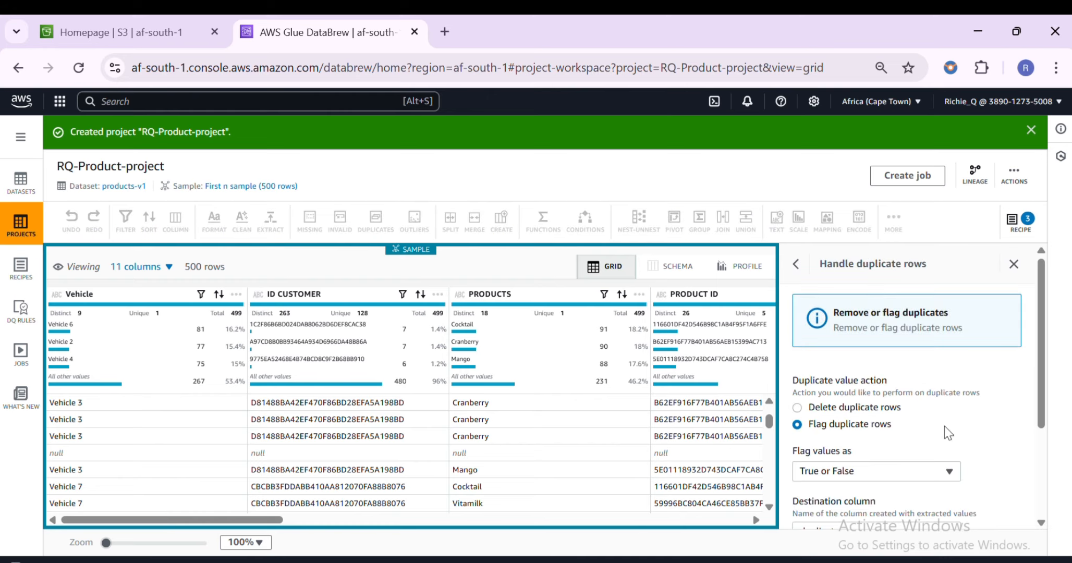
{"action": "left_click", "coordinate": [797, 407]}
{"action": "scroll", "coordinate": [808, 420], "scroll_direction": "down", "scroll_amount": 2}
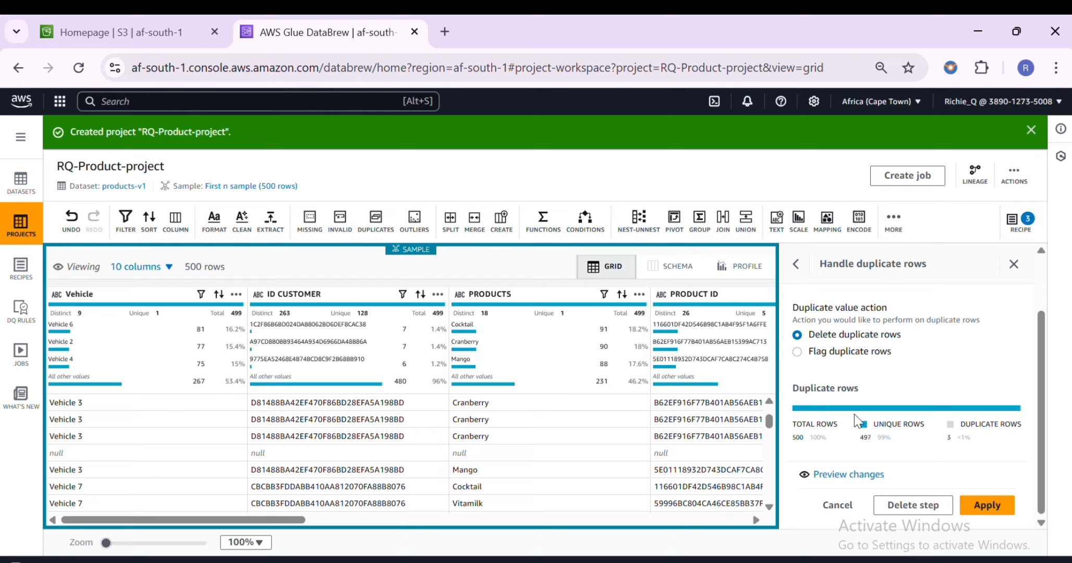
{"action": "left_click", "coordinate": [981, 508]}
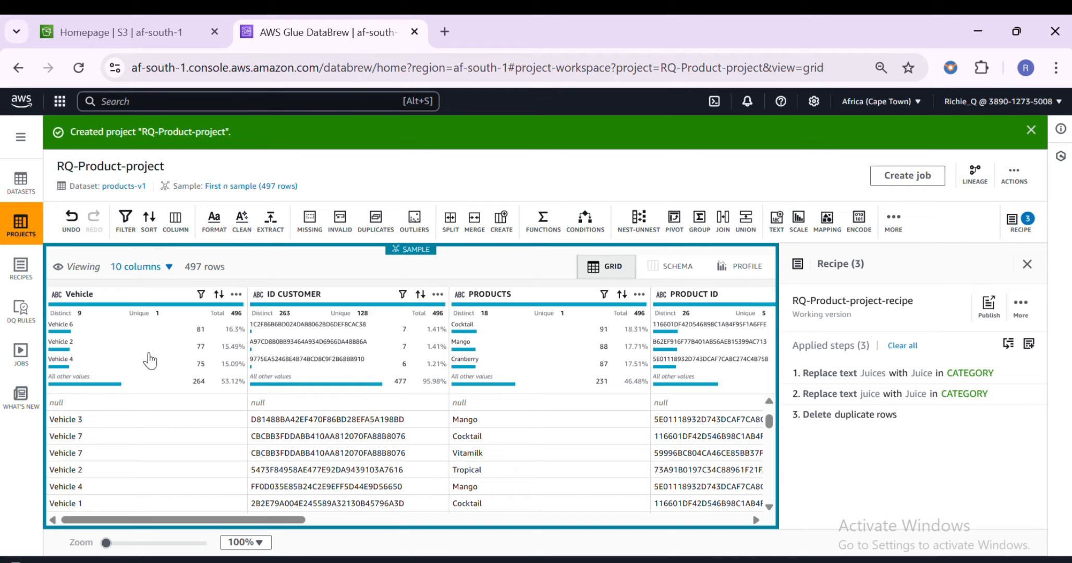
Step: Open the settings for flagging outliers in the PRICE column
{"action": "left_click_drag", "start_coordinate": [124, 525], "coordinate": [419, 536]}
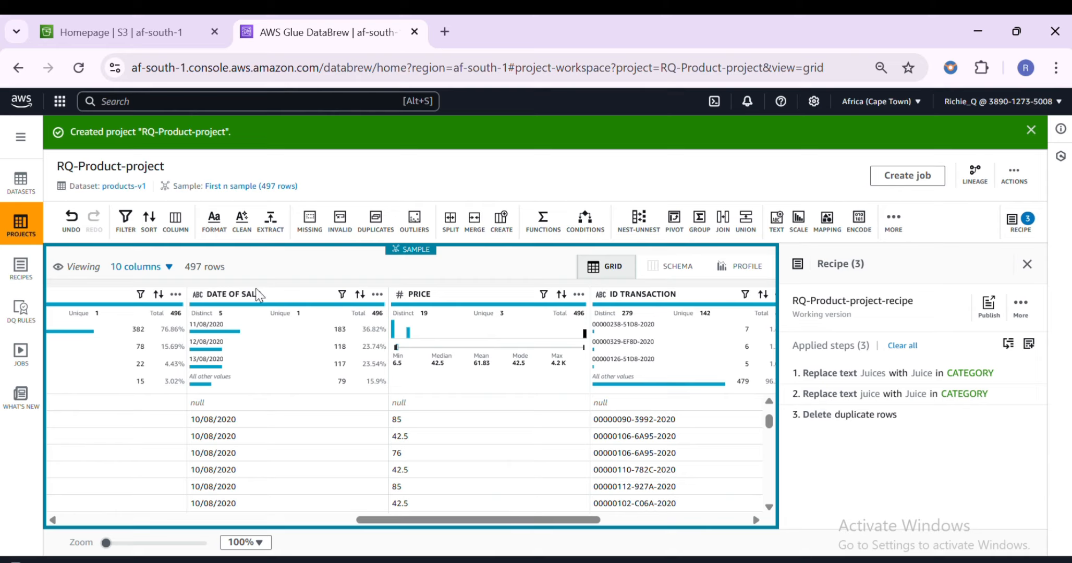
{"action": "left_click", "coordinate": [438, 299]}
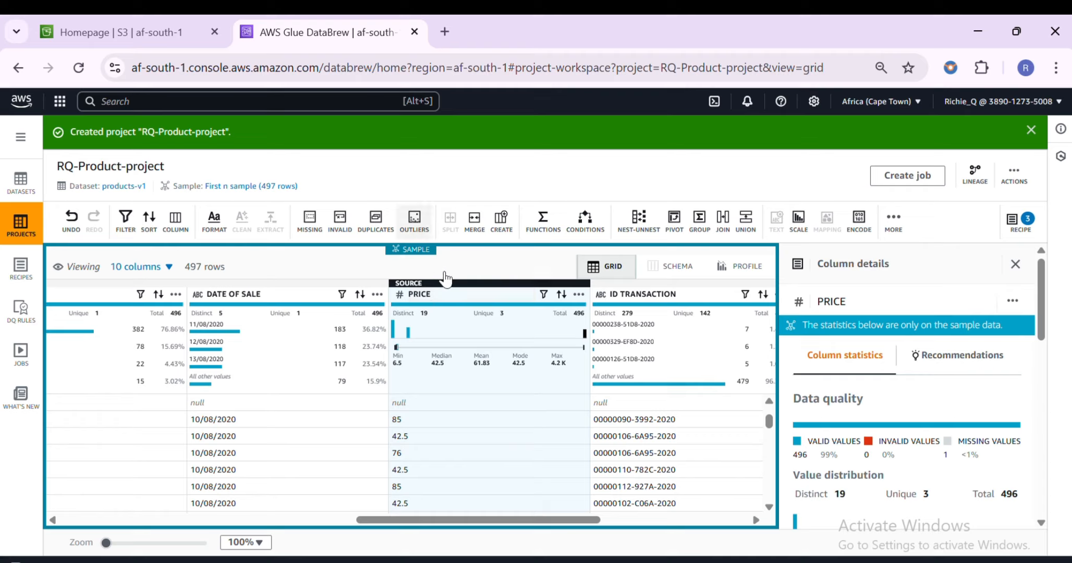
{"action": "mouse_move", "coordinate": [454, 305]}
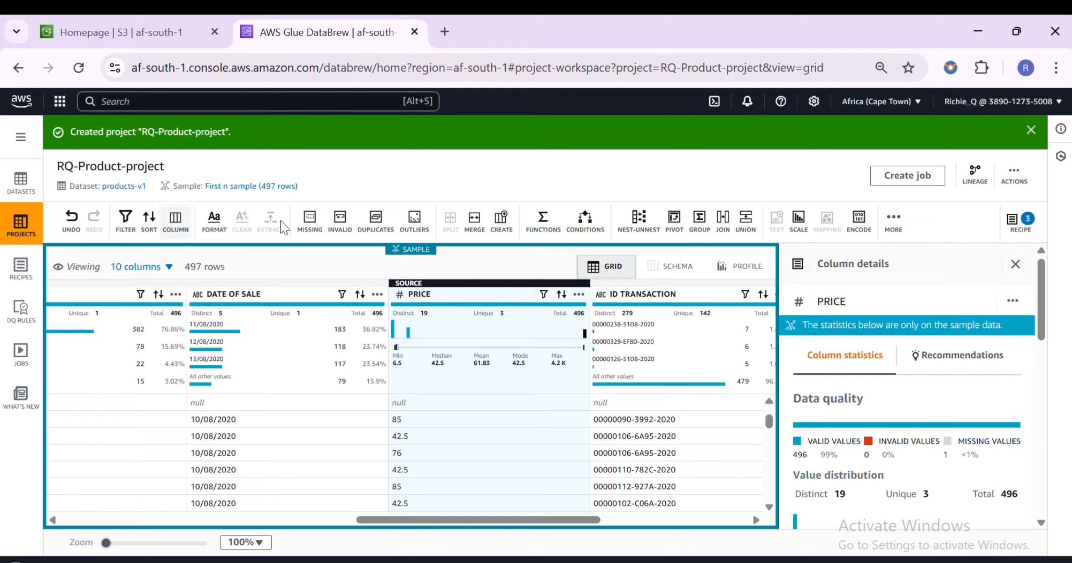
{"action": "left_click", "coordinate": [579, 298]}
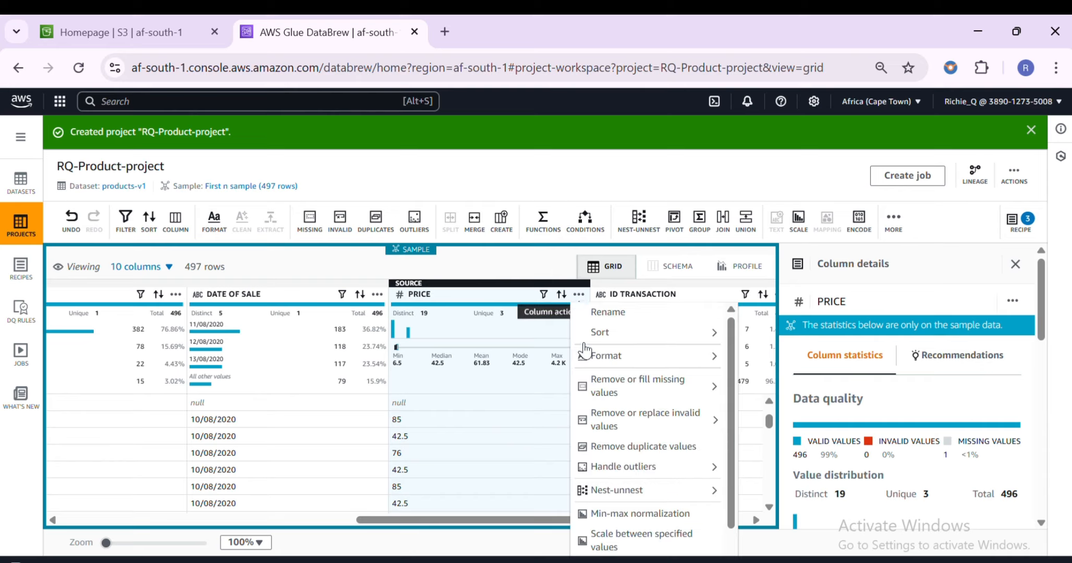
{"action": "mouse_move", "coordinate": [631, 386]}
{"action": "scroll", "coordinate": [632, 401], "scroll_direction": "down", "scroll_amount": 1}
{"action": "scroll", "coordinate": [631, 408], "scroll_direction": "down", "scroll_amount": 2}
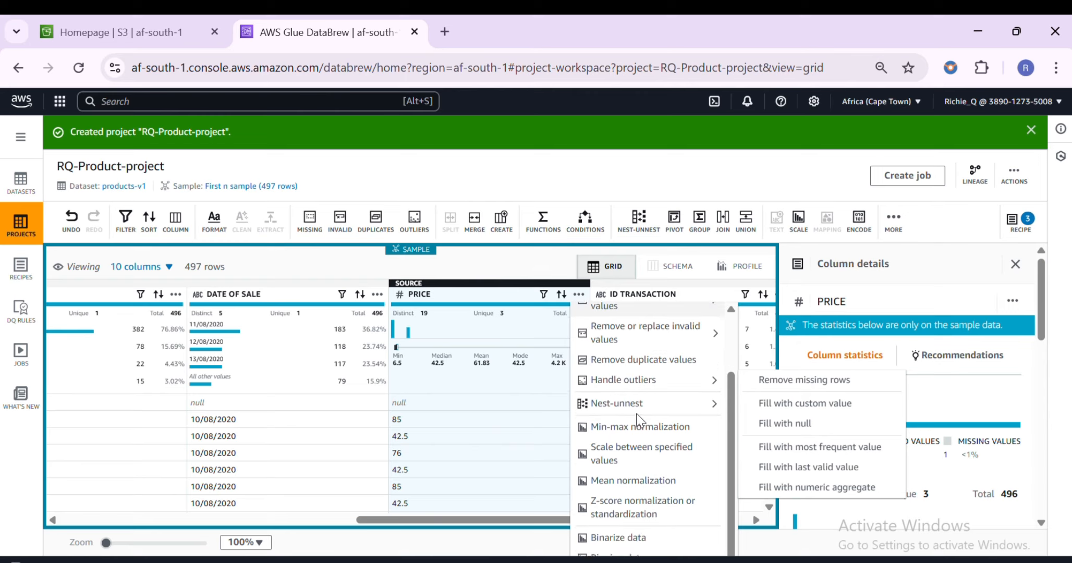
{"action": "scroll", "coordinate": [634, 453], "scroll_direction": "up", "scroll_amount": 3}
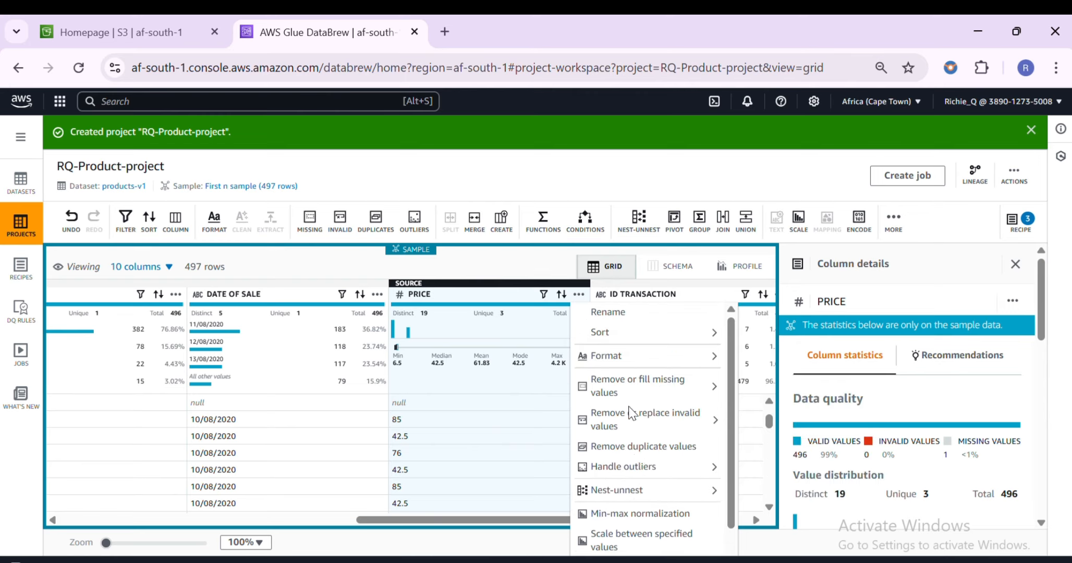
{"action": "scroll", "coordinate": [656, 441], "scroll_direction": "down", "scroll_amount": 1}
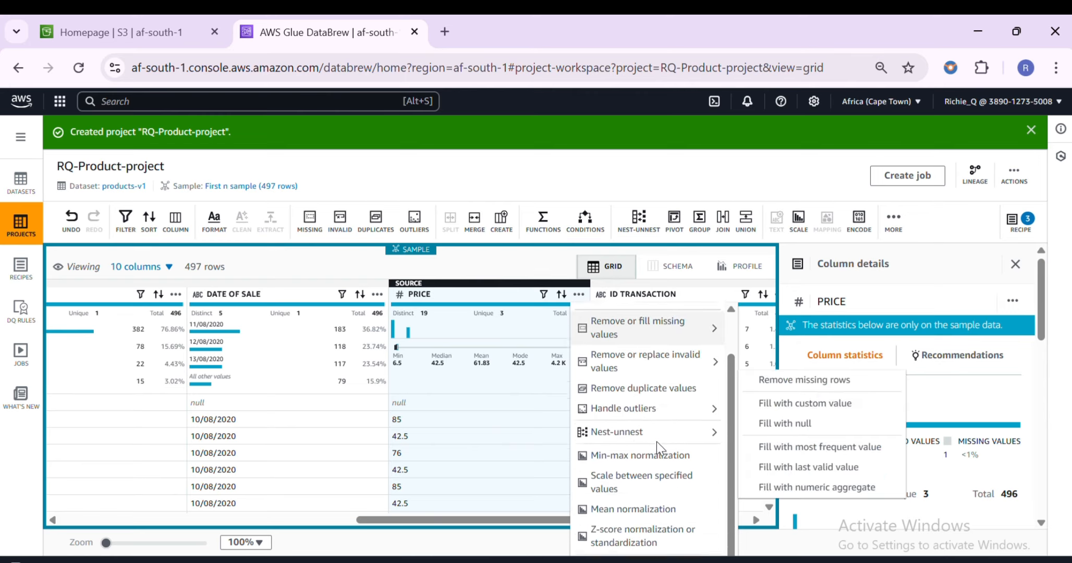
{"action": "scroll", "coordinate": [656, 441], "scroll_direction": "up", "scroll_amount": 1}
{"action": "mouse_move", "coordinate": [627, 467]}
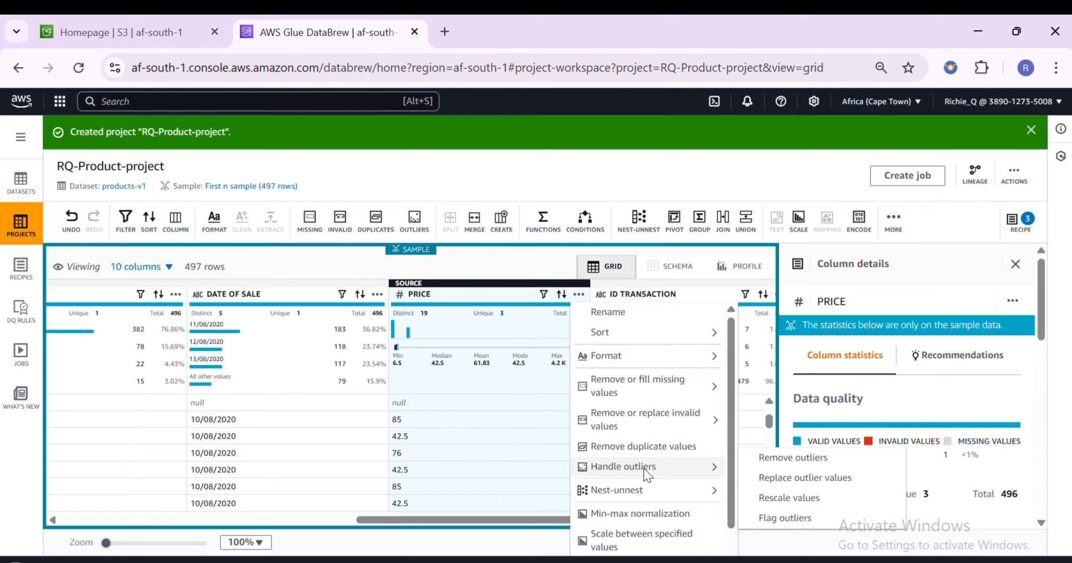
{"action": "left_click", "coordinate": [786, 518]}
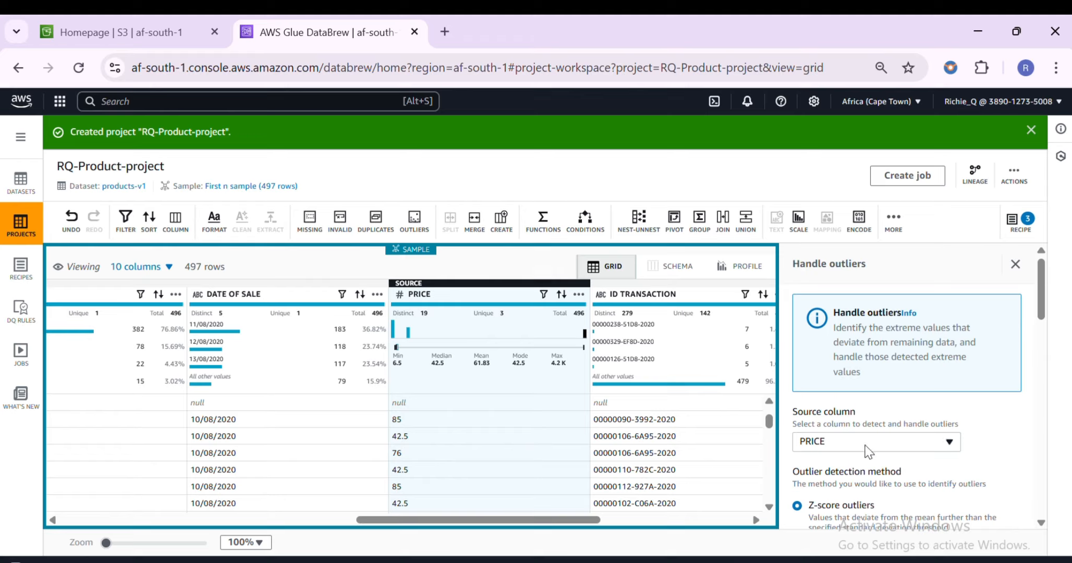
Step: Flag PRICE outliers as True or False in a destination column named Outliers, using Z-score detection, and apply the transform
{"action": "scroll", "coordinate": [866, 434], "scroll_direction": "down", "scroll_amount": 2}
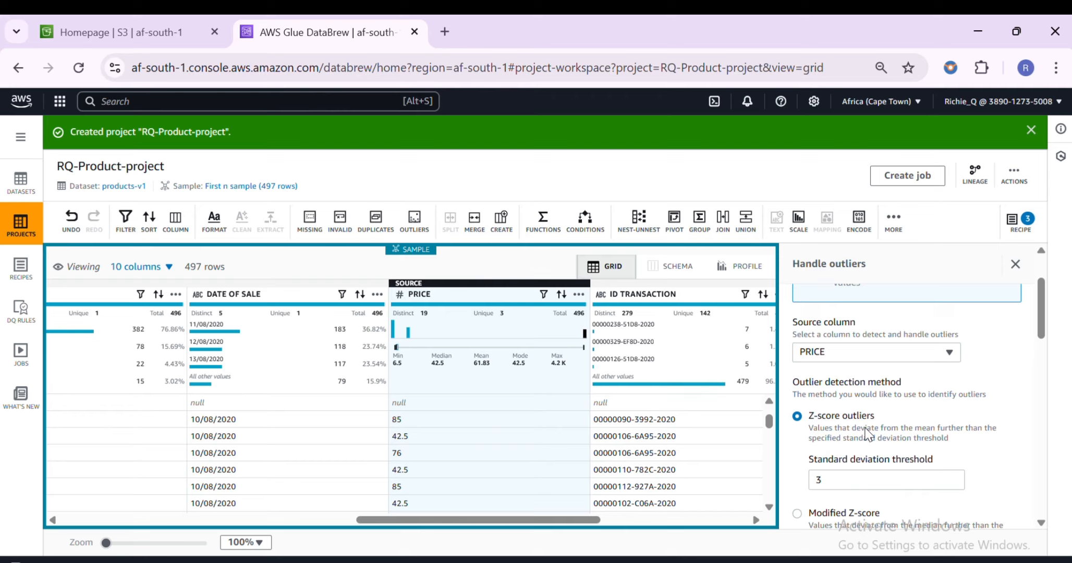
{"action": "scroll", "coordinate": [867, 434], "scroll_direction": "down", "scroll_amount": 8}
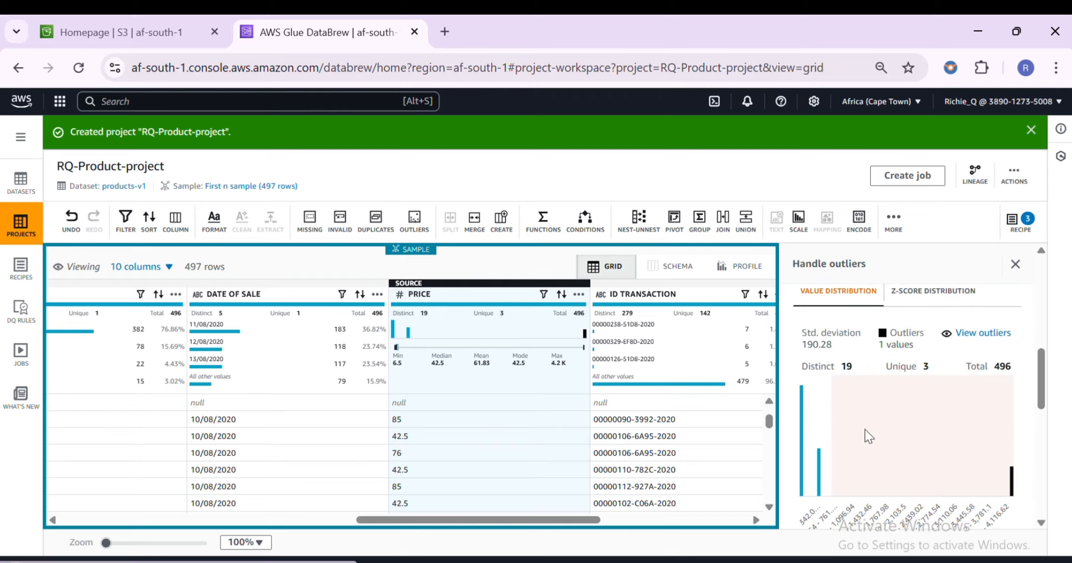
{"action": "scroll", "coordinate": [866, 434], "scroll_direction": "down", "scroll_amount": 8}
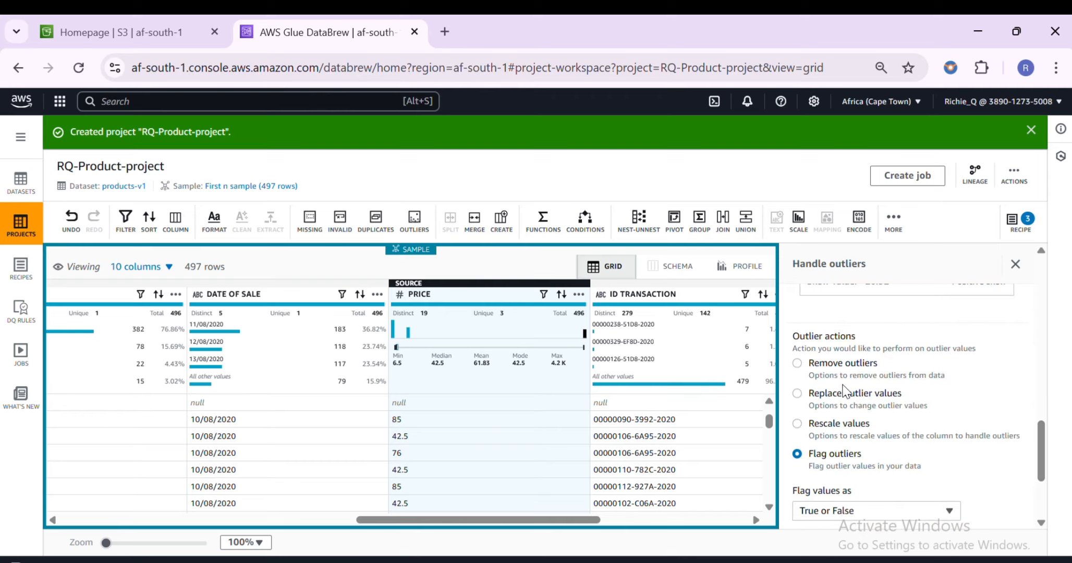
{"action": "scroll", "coordinate": [829, 446], "scroll_direction": "down", "scroll_amount": 2}
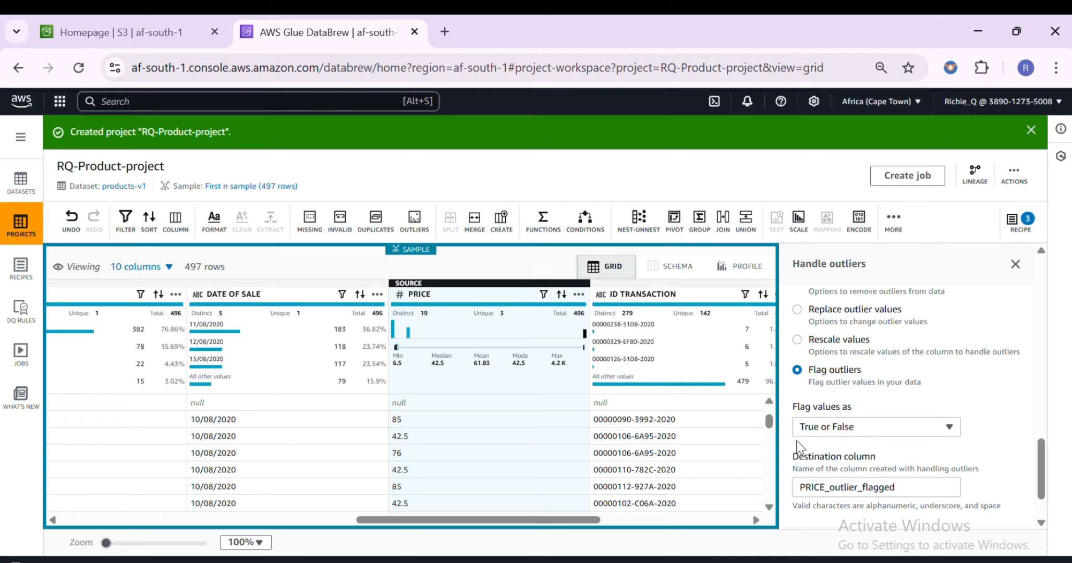
{"action": "scroll", "coordinate": [875, 435], "scroll_direction": "down", "scroll_amount": 1}
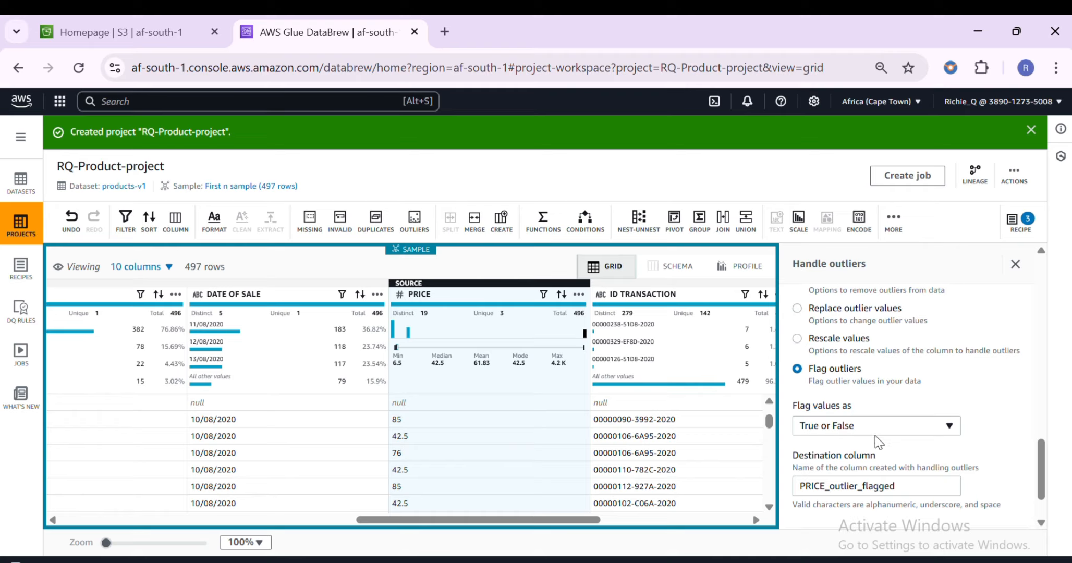
{"action": "scroll", "coordinate": [875, 442], "scroll_direction": "down", "scroll_amount": 2}
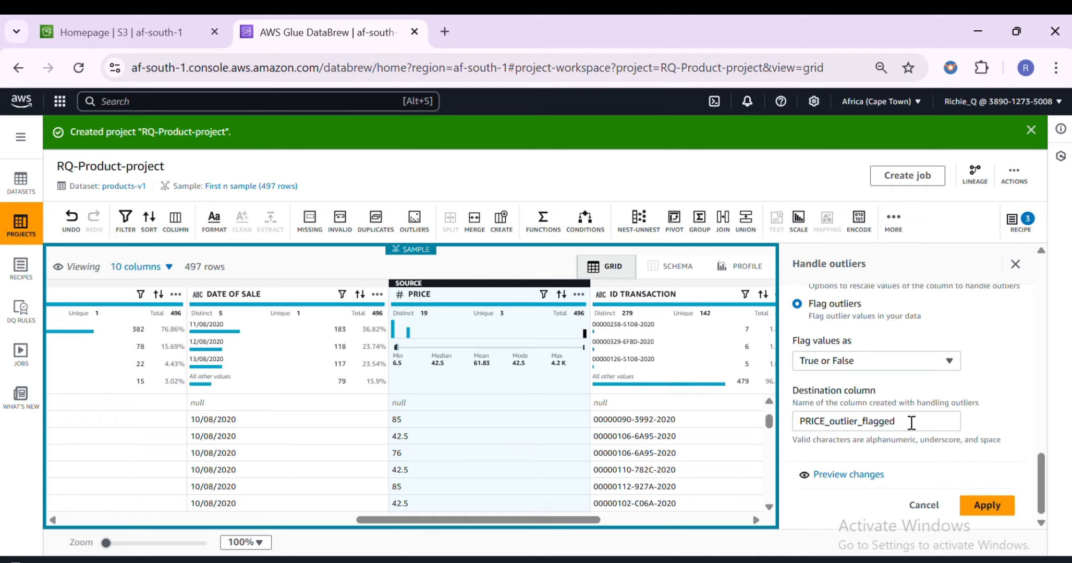
{"action": "left_click_drag", "start_coordinate": [909, 421], "coordinate": [784, 424]}
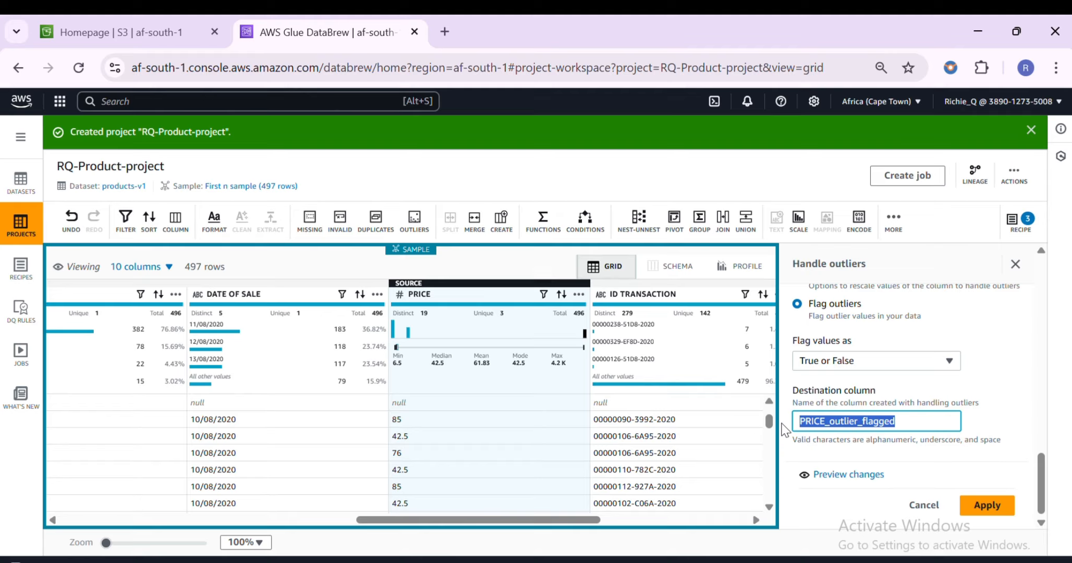
{"action": "type", "text": "Ouy"}
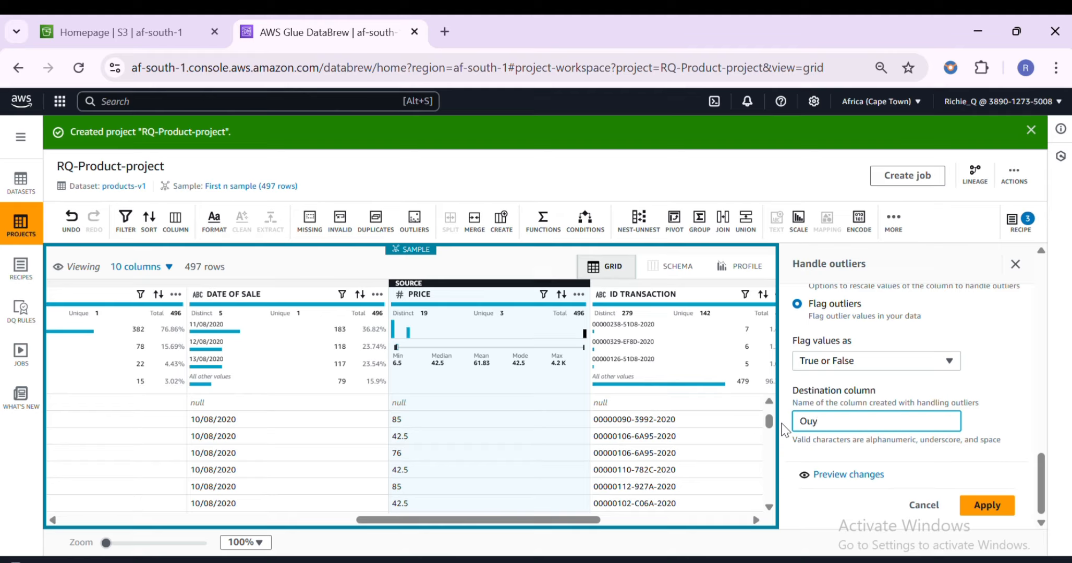
{"action": "key", "text": "BackSpace"}
{"action": "type", "text": "tliers"}
{"action": "left_click", "coordinate": [982, 512]}
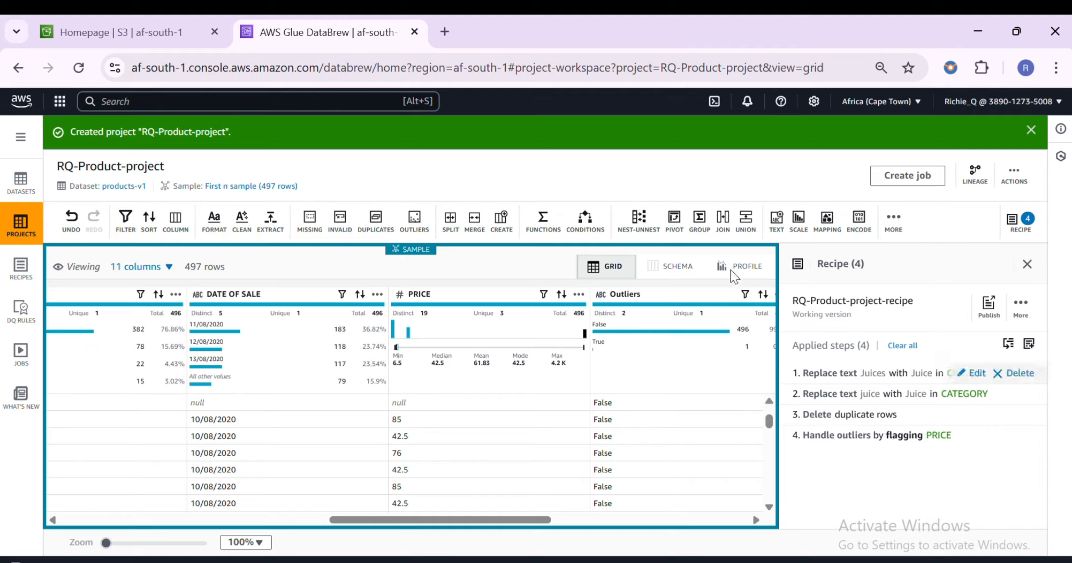
Step: Examine the Outliers column's data quality and value distribution, and highlight its True value in the grid
{"action": "left_click", "coordinate": [661, 298]}
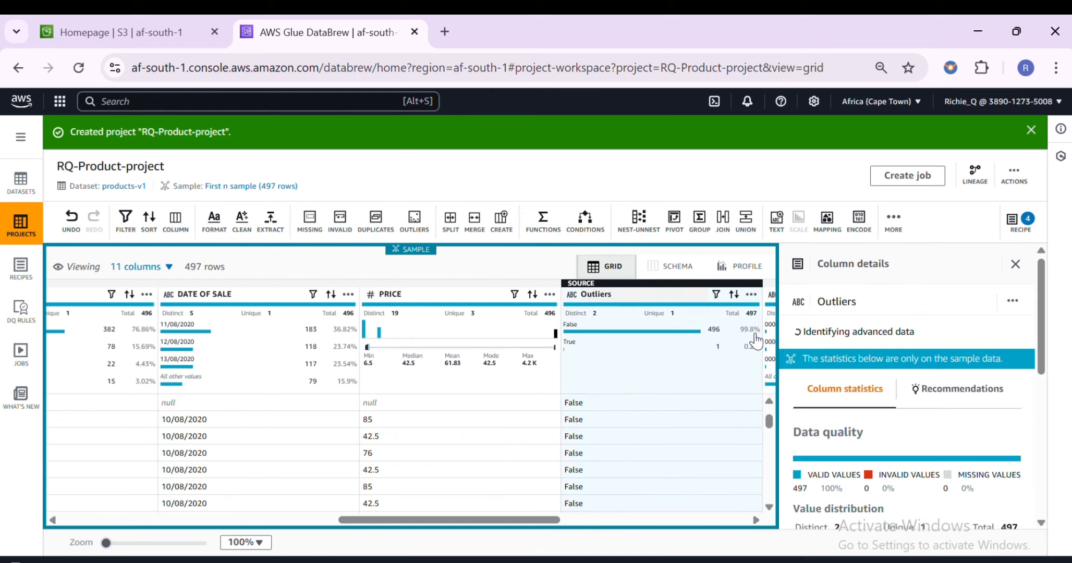
{"action": "scroll", "coordinate": [852, 356], "scroll_direction": "down", "scroll_amount": 5}
{"action": "scroll", "coordinate": [853, 365], "scroll_direction": "up", "scroll_amount": 2}
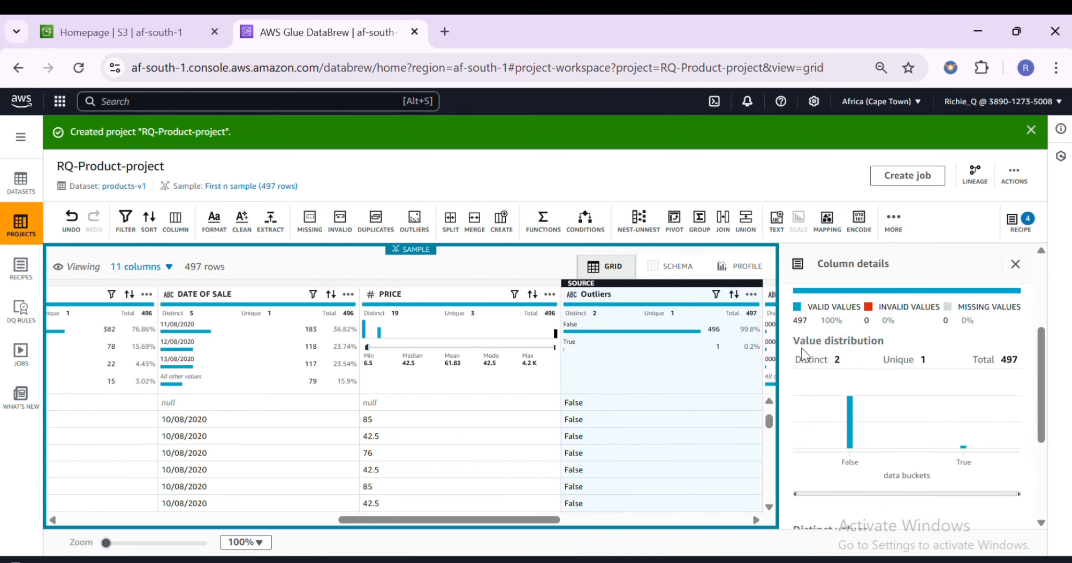
{"action": "left_click", "coordinate": [962, 448]}
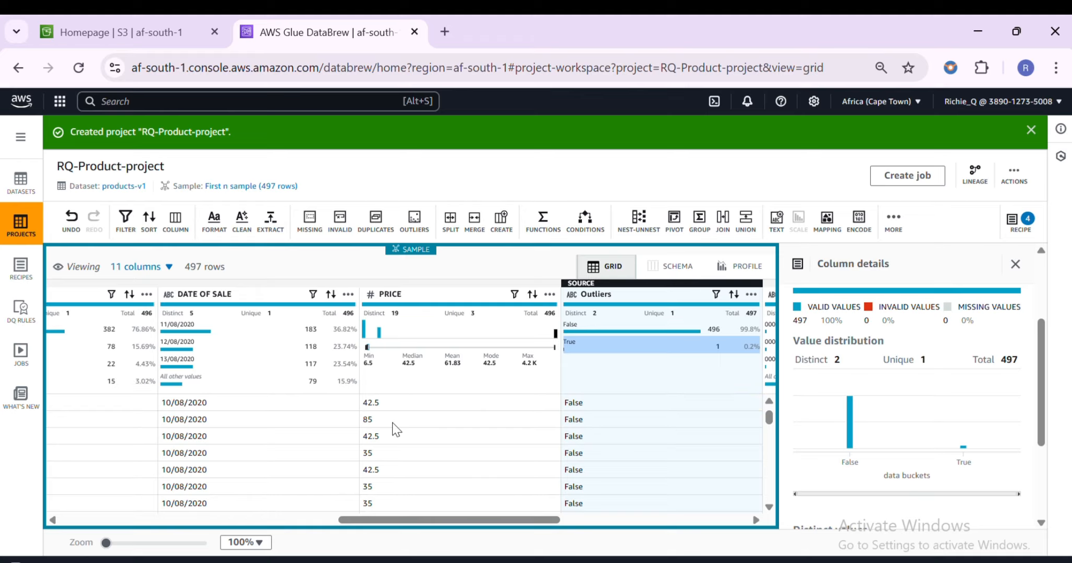
Step: Compare the flagged outlier row's price and product details with the other rows in the grid
{"action": "scroll", "coordinate": [391, 431], "scroll_direction": "up", "scroll_amount": 3}
{"action": "scroll", "coordinate": [397, 452], "scroll_direction": "down", "scroll_amount": 3}
{"action": "left_click_drag", "start_coordinate": [411, 520], "coordinate": [228, 503]}
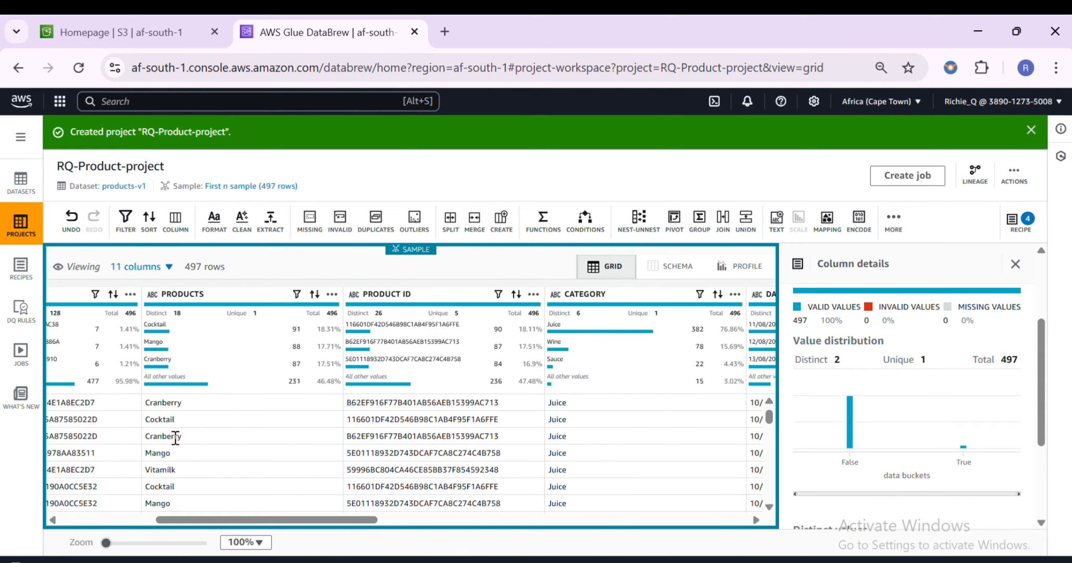
{"action": "left_click_drag", "start_coordinate": [241, 523], "coordinate": [451, 506]}
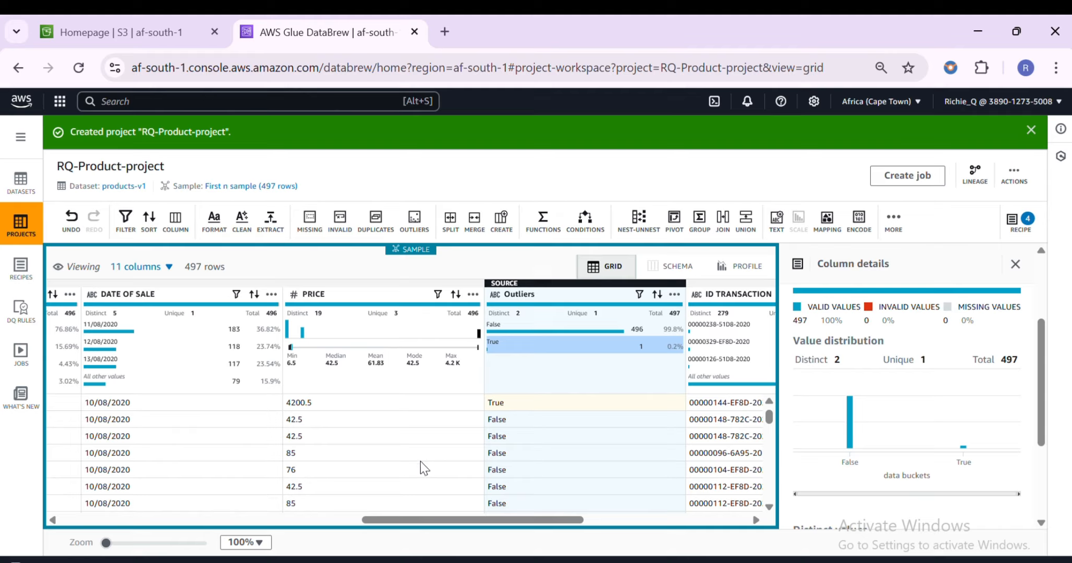
{"action": "left_click_drag", "start_coordinate": [402, 519], "coordinate": [170, 514]}
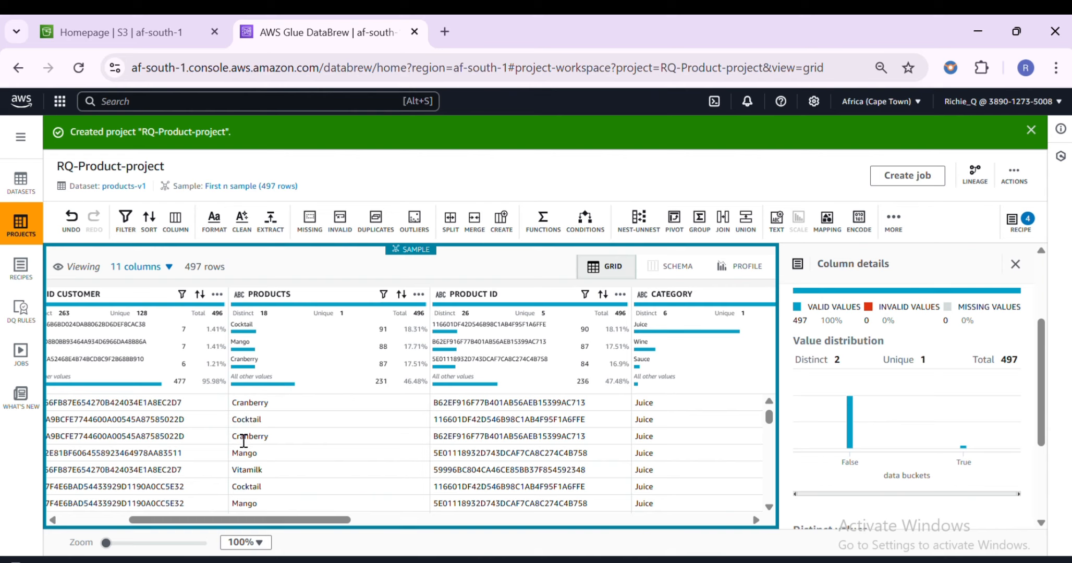
{"action": "scroll", "coordinate": [247, 446], "scroll_direction": "down", "scroll_amount": 3}
{"action": "scroll", "coordinate": [248, 448], "scroll_direction": "down", "scroll_amount": 5}
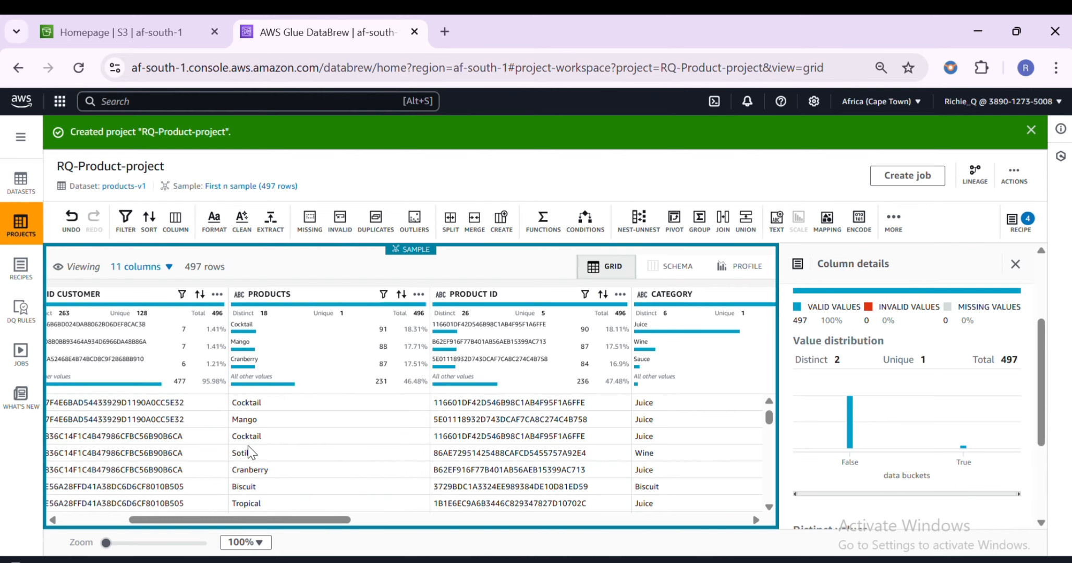
Step: Start creating a new column based on conditions, using the PRODUCTS column as the source
{"action": "scroll", "coordinate": [249, 448], "scroll_direction": "up", "scroll_amount": 5}
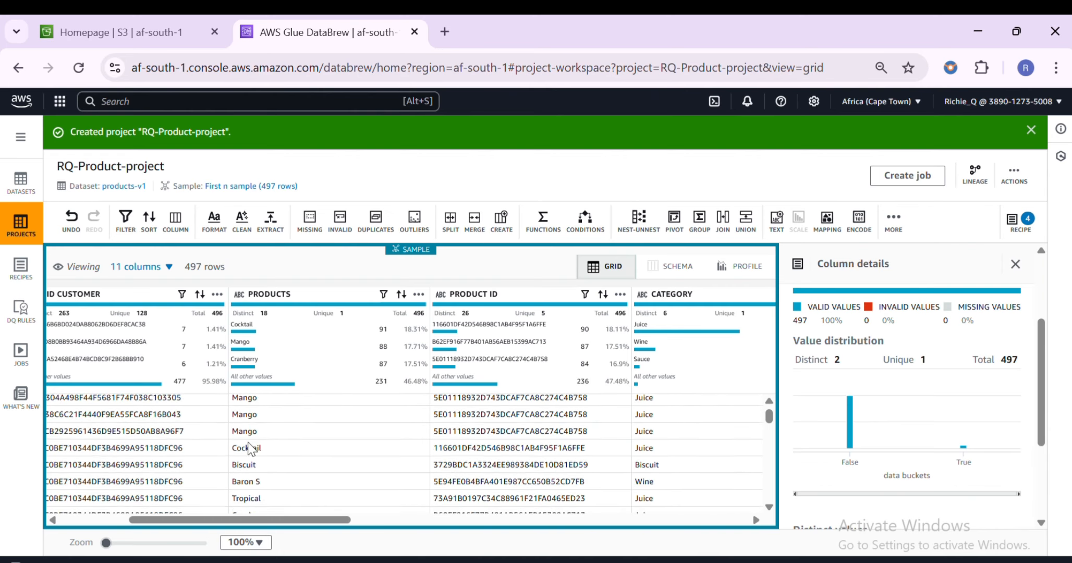
{"action": "scroll", "coordinate": [248, 447], "scroll_direction": "down", "scroll_amount": 5}
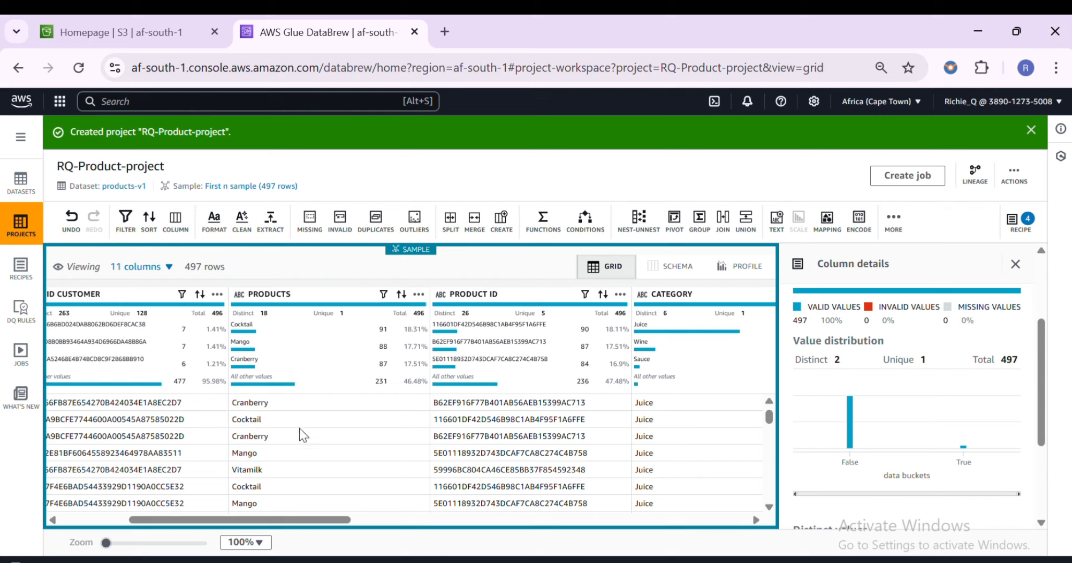
{"action": "scroll", "coordinate": [300, 429], "scroll_direction": "down", "scroll_amount": 5}
{"action": "scroll", "coordinate": [298, 428], "scroll_direction": "down", "scroll_amount": 5}
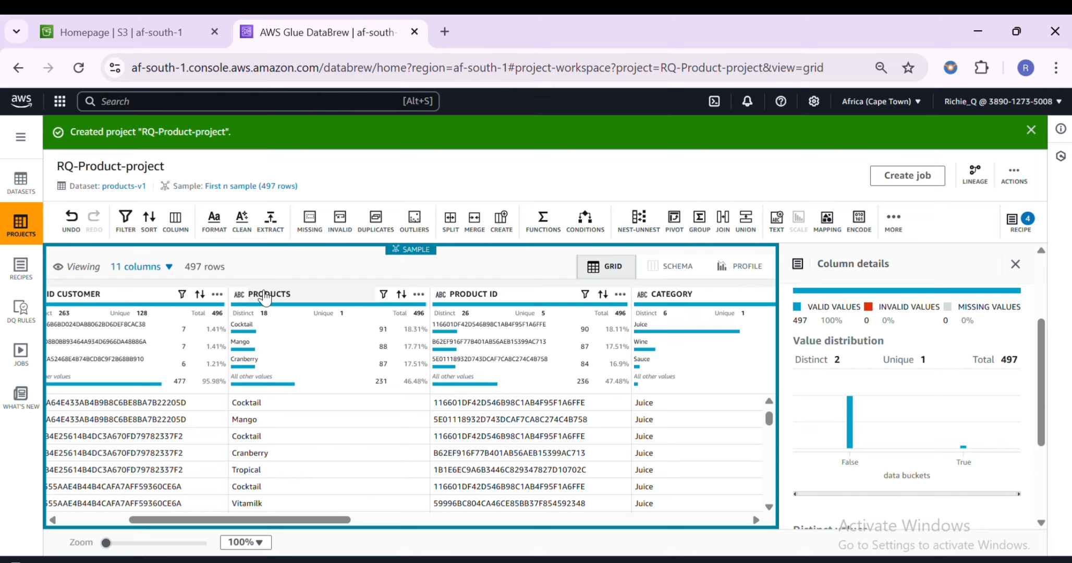
{"action": "left_click", "coordinate": [327, 299]}
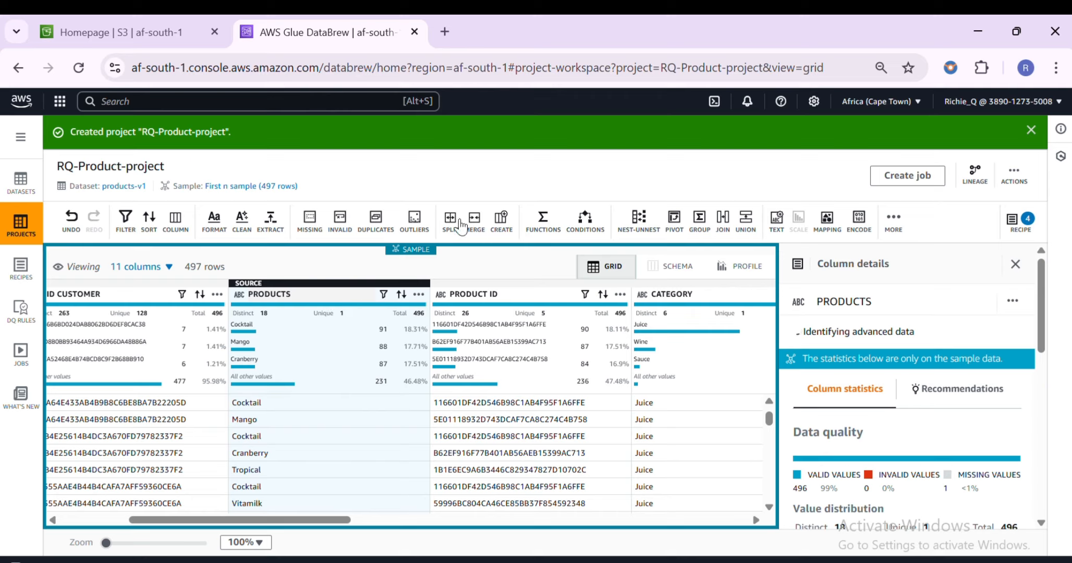
{"action": "left_click", "coordinate": [496, 240]}
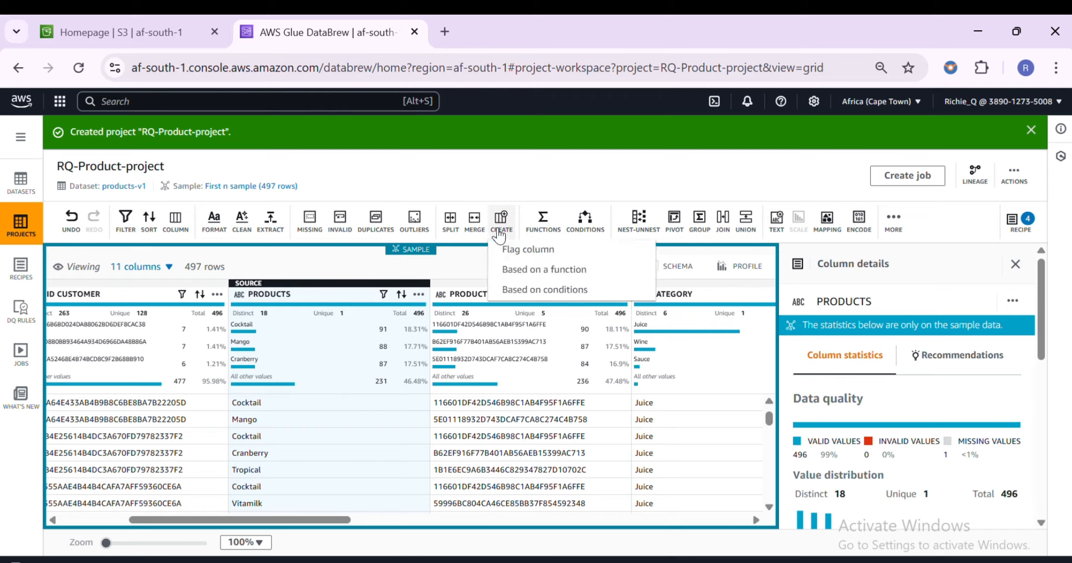
{"action": "left_click", "coordinate": [511, 291]}
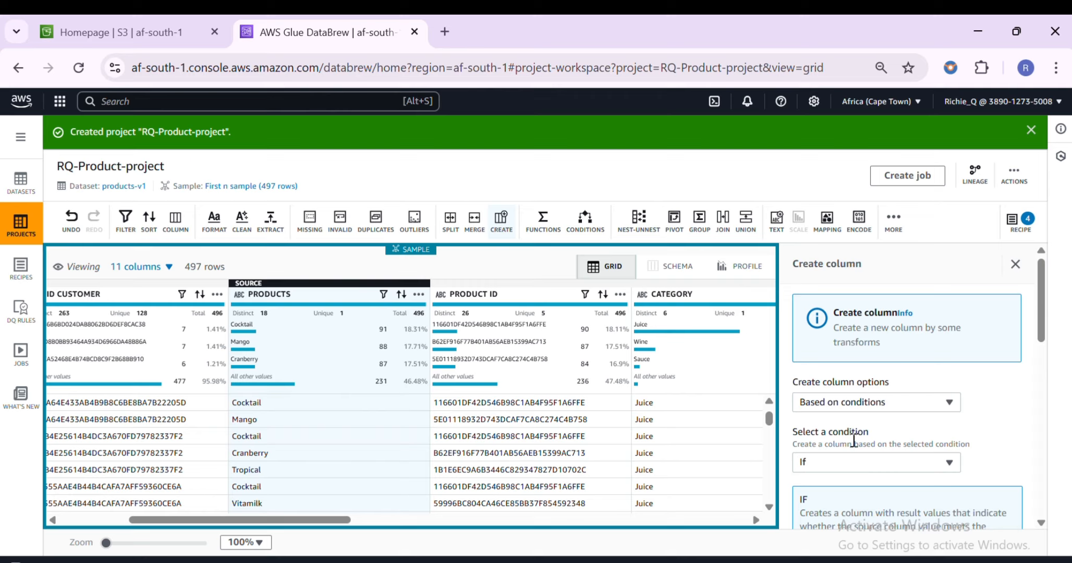
Step: Choose Case as the condition type for the new column
{"action": "scroll", "coordinate": [837, 464], "scroll_direction": "down", "scroll_amount": 2}
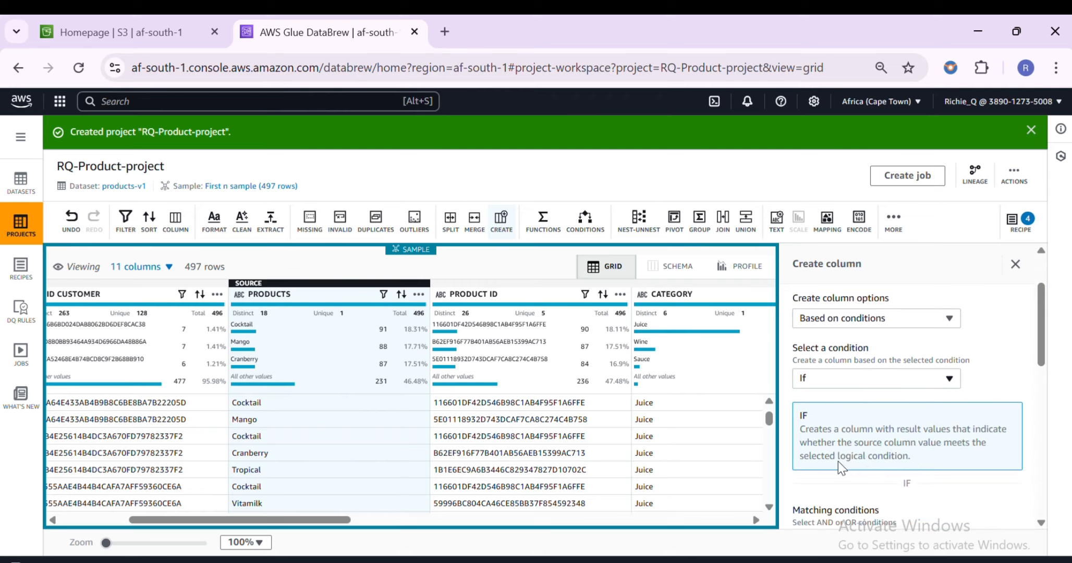
{"action": "scroll", "coordinate": [824, 417], "scroll_direction": "down", "scroll_amount": 3}
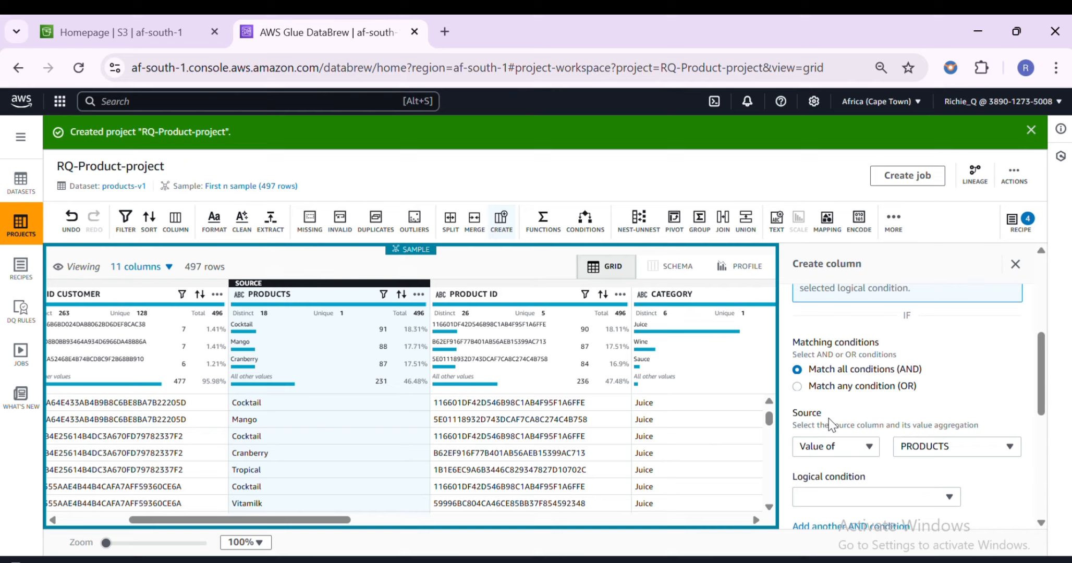
{"action": "scroll", "coordinate": [830, 423], "scroll_direction": "up", "scroll_amount": 3}
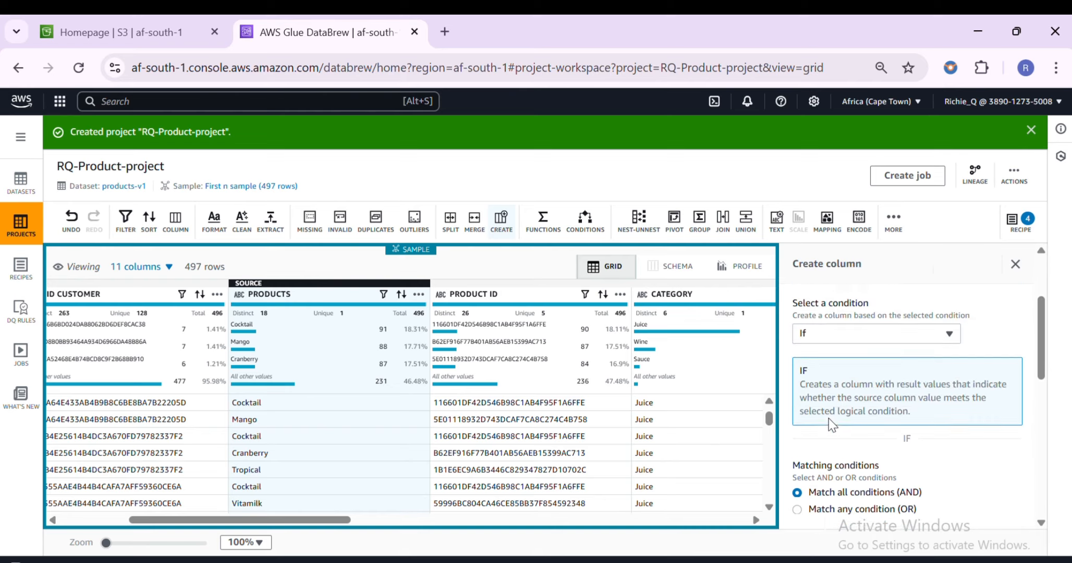
{"action": "scroll", "coordinate": [830, 424], "scroll_direction": "up", "scroll_amount": 1}
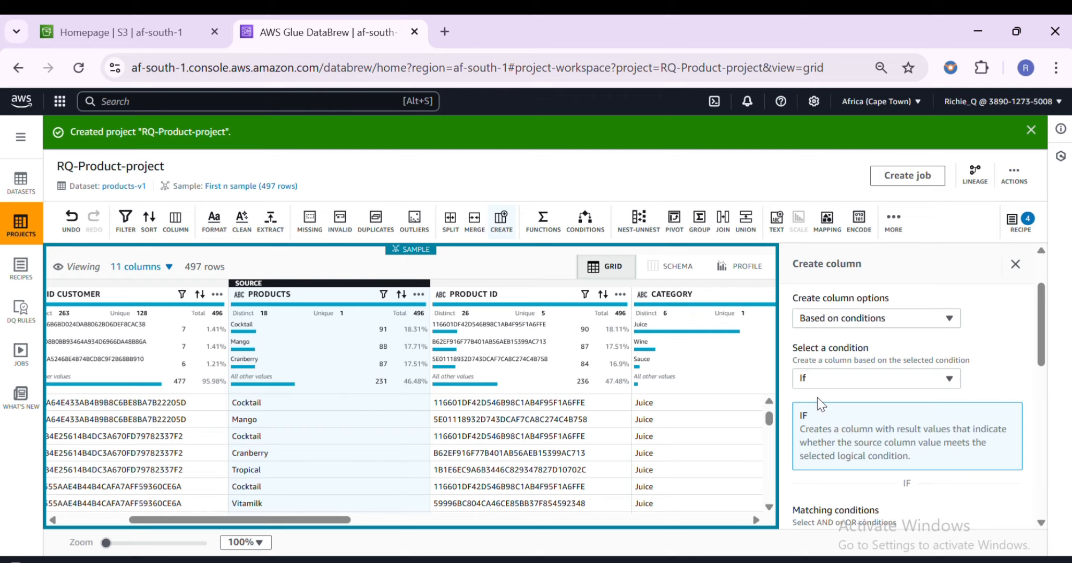
{"action": "left_click", "coordinate": [812, 383]}
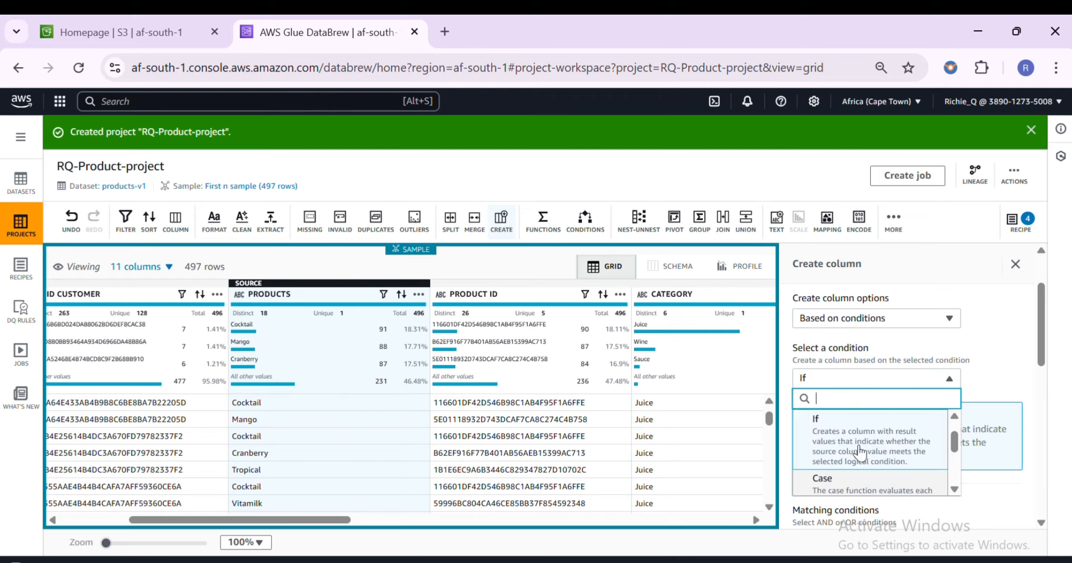
{"action": "left_click", "coordinate": [823, 477]}
Step: Set Case 1 to match rows where the PRODUCTS value is exactly the custom value Tropical
{"action": "scroll", "coordinate": [797, 457], "scroll_direction": "down", "scroll_amount": 1}
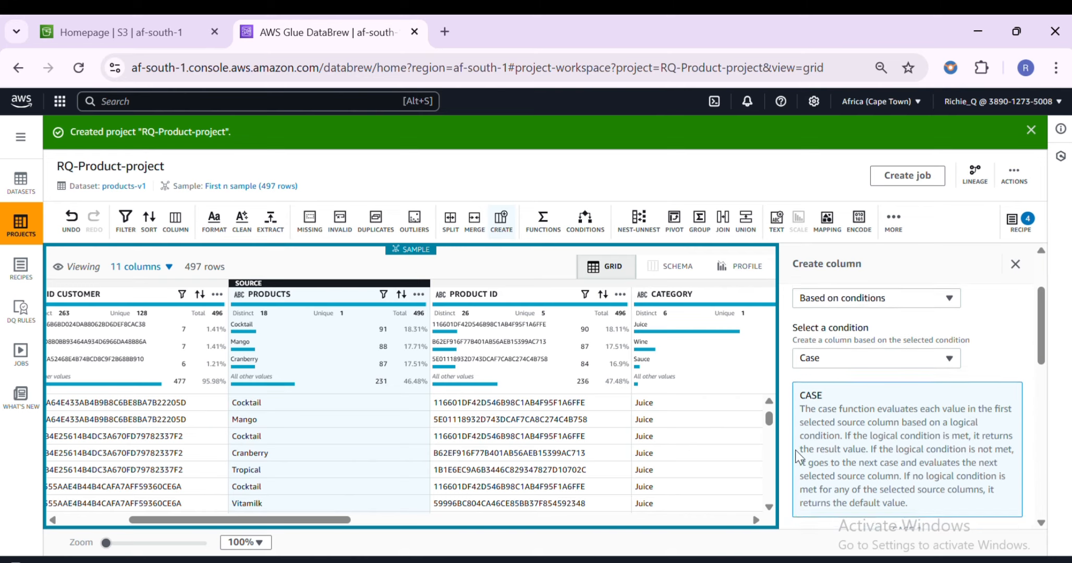
{"action": "scroll", "coordinate": [798, 457], "scroll_direction": "down", "scroll_amount": 1}
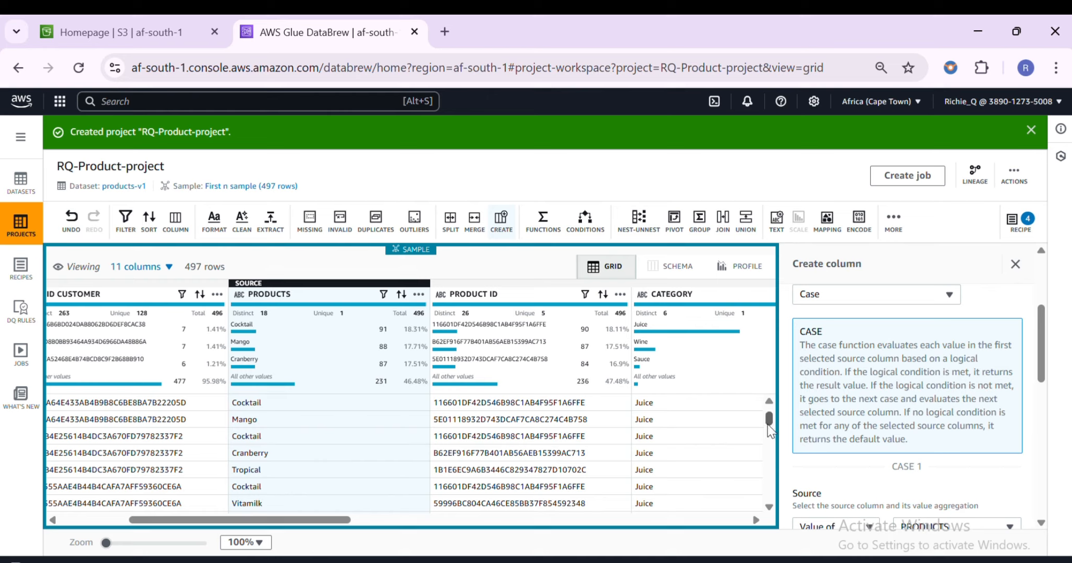
{"action": "scroll", "coordinate": [815, 422], "scroll_direction": "down", "scroll_amount": 3}
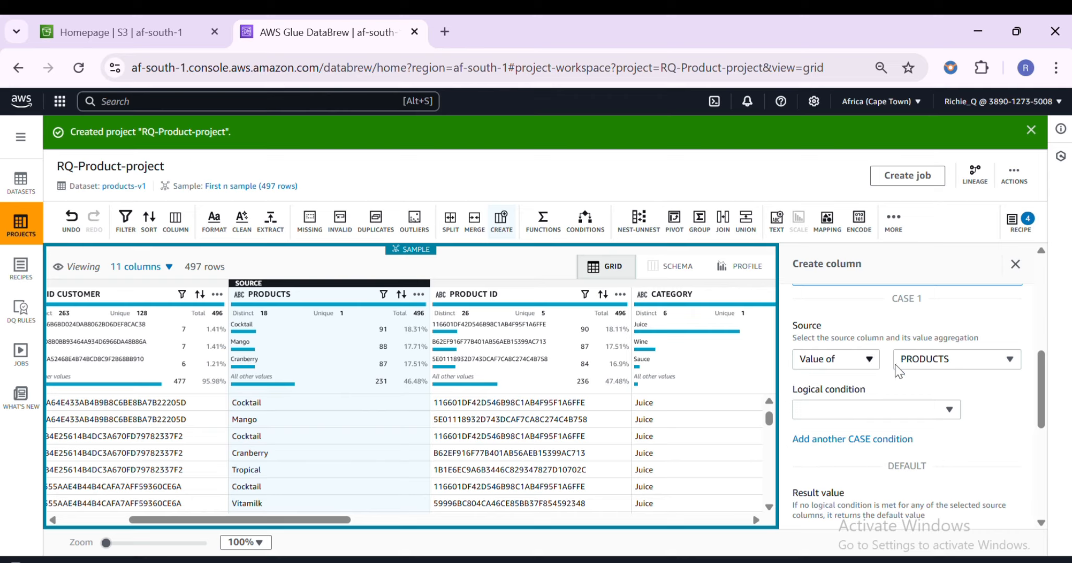
{"action": "left_click", "coordinate": [815, 411]}
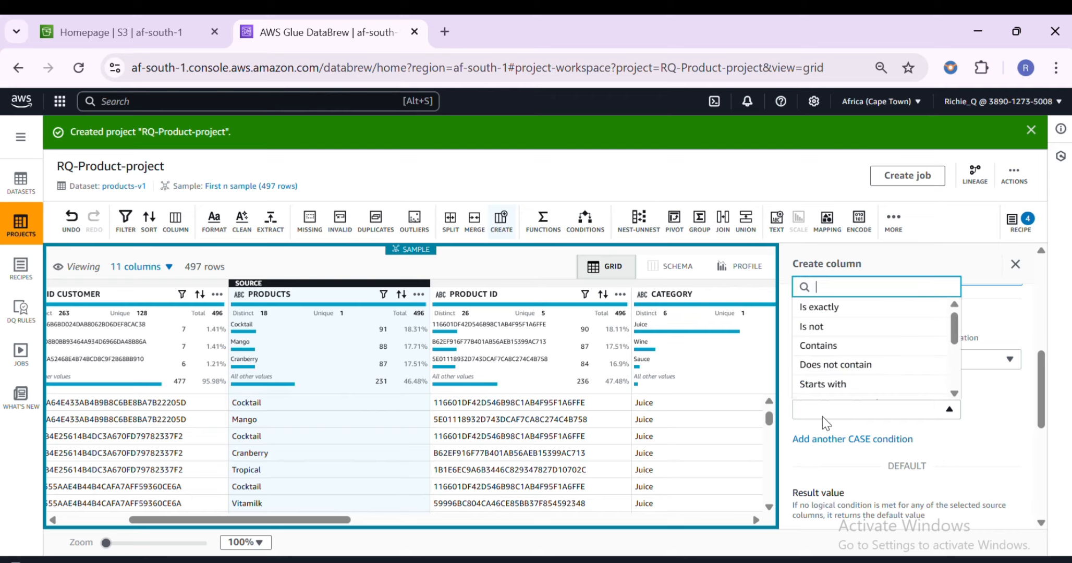
{"action": "left_click", "coordinate": [810, 313]}
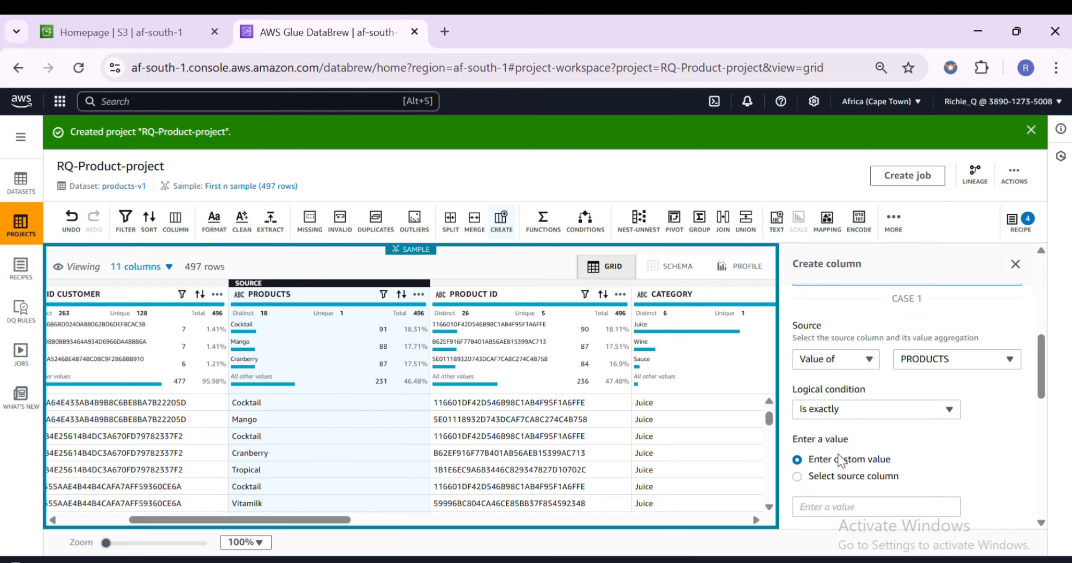
{"action": "scroll", "coordinate": [837, 451], "scroll_direction": "down", "scroll_amount": 2}
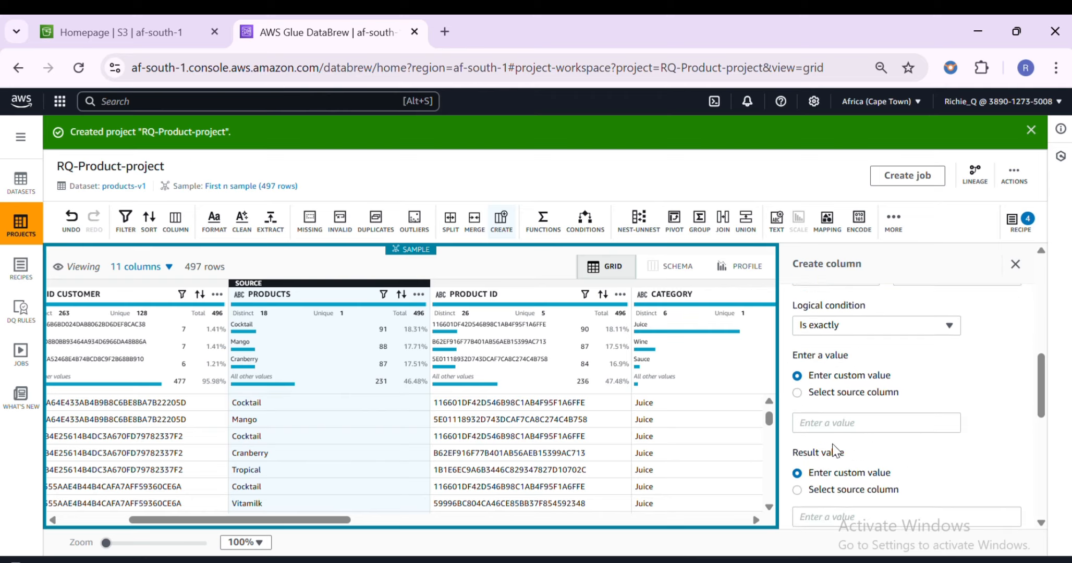
{"action": "left_click", "coordinate": [812, 424]}
{"action": "type", "text": "Tropical"}
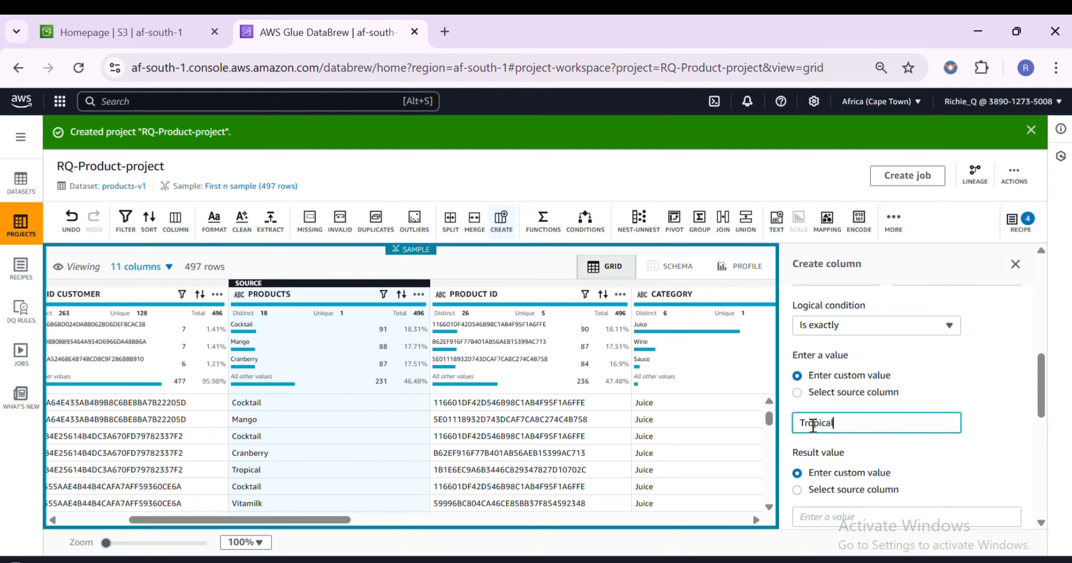
Step: Reuse the Case 1 match value Tropical as that case's custom result value
{"action": "scroll", "coordinate": [811, 422], "scroll_direction": "down", "scroll_amount": 2}
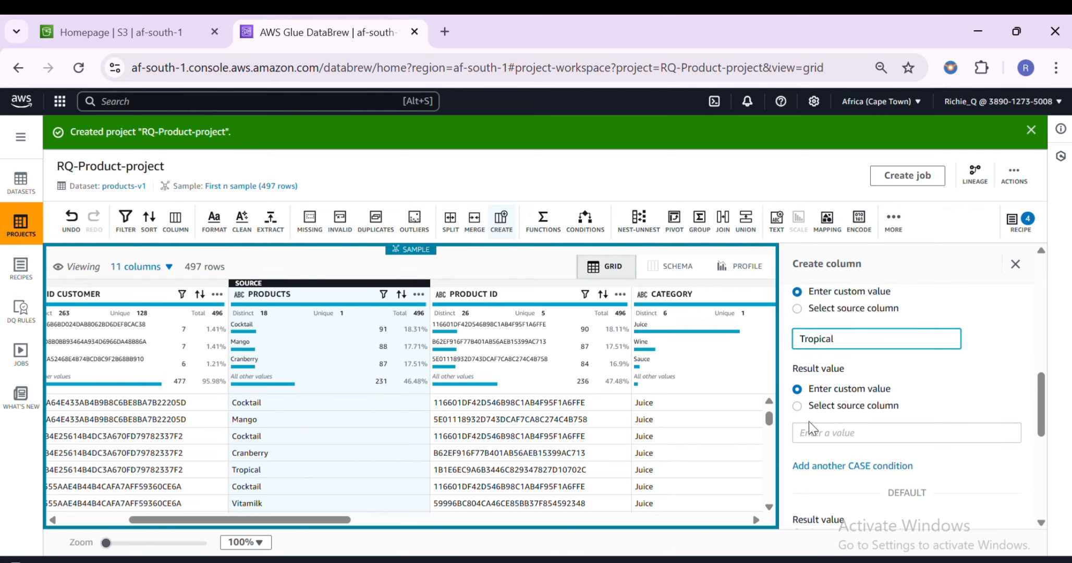
{"action": "scroll", "coordinate": [809, 419], "scroll_direction": "up", "scroll_amount": 2}
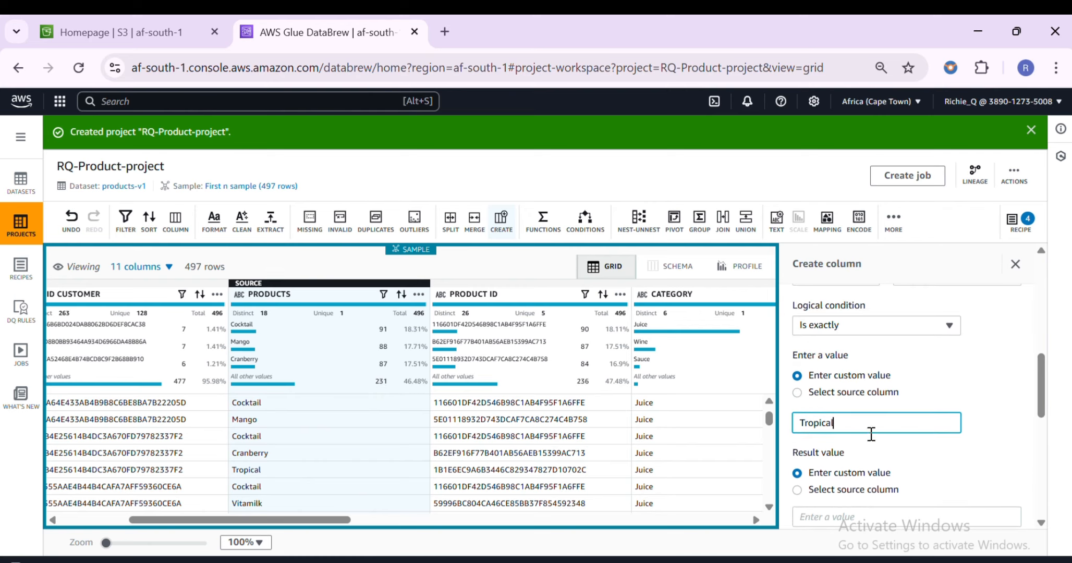
{"action": "key", "text": "ctrl+a"}
{"action": "key", "text": "ctrl+c"}
{"action": "scroll", "coordinate": [860, 439], "scroll_direction": "down", "scroll_amount": 4}
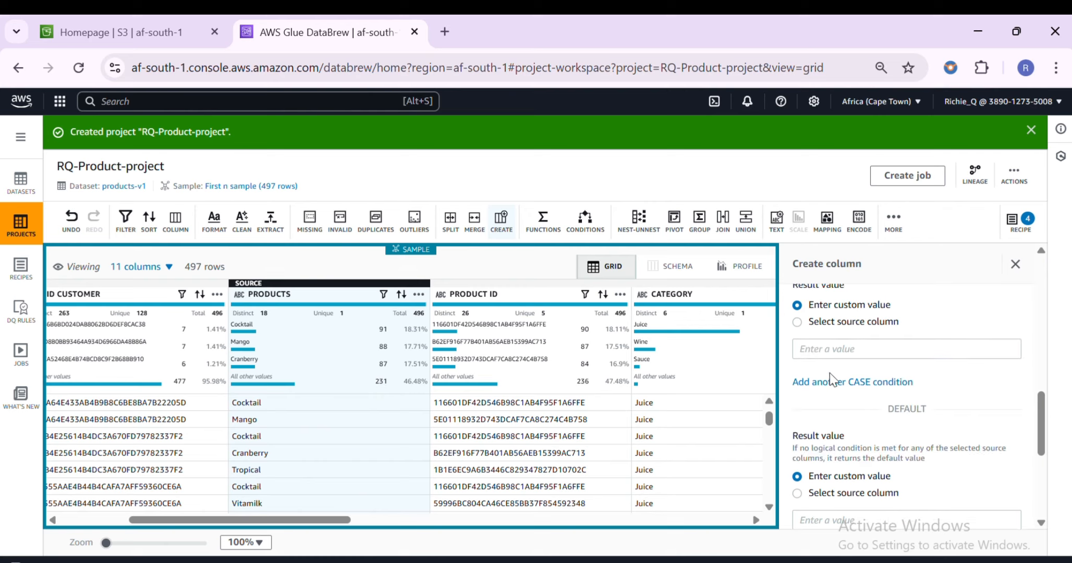
{"action": "left_click", "coordinate": [816, 354]}
{"action": "key", "text": "ctrl+v"}
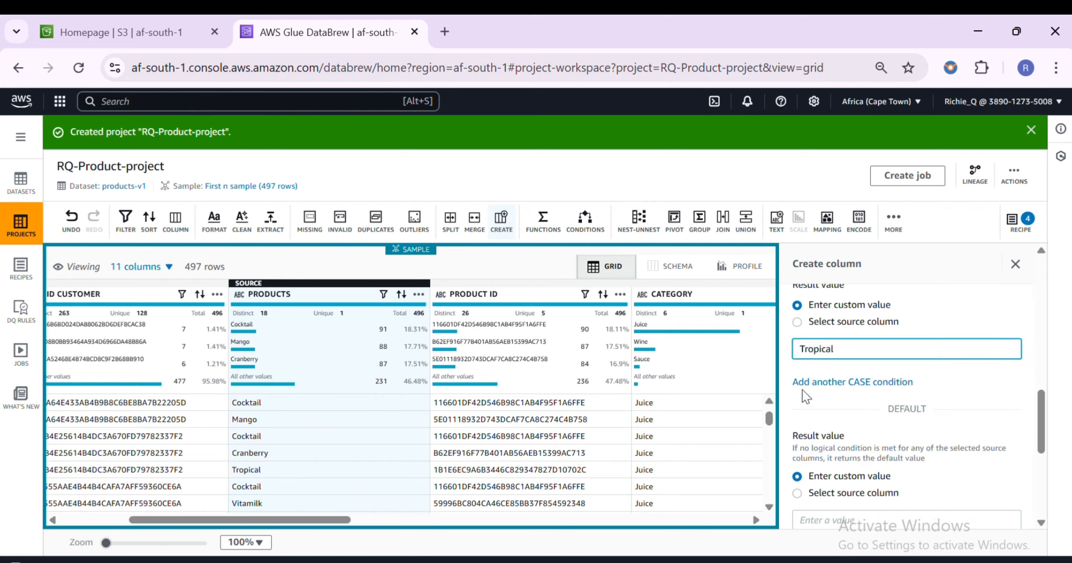
Step: Add a second case that matches rows where the PRODUCTS value is exactly Cocktail
{"action": "left_click", "coordinate": [864, 383]}
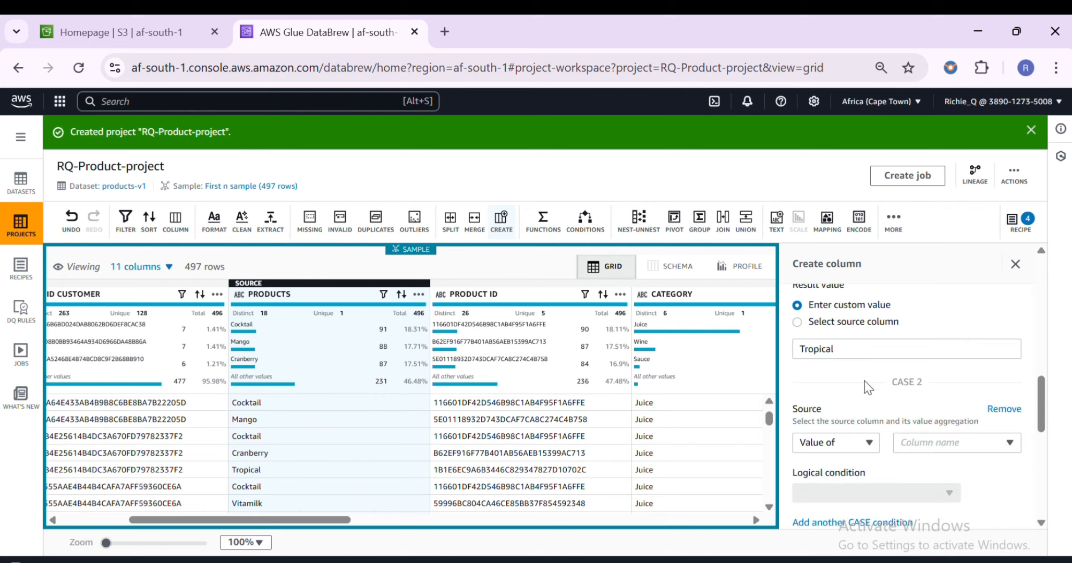
{"action": "scroll", "coordinate": [865, 387], "scroll_direction": "down", "scroll_amount": 2}
{"action": "left_click", "coordinate": [904, 358]}
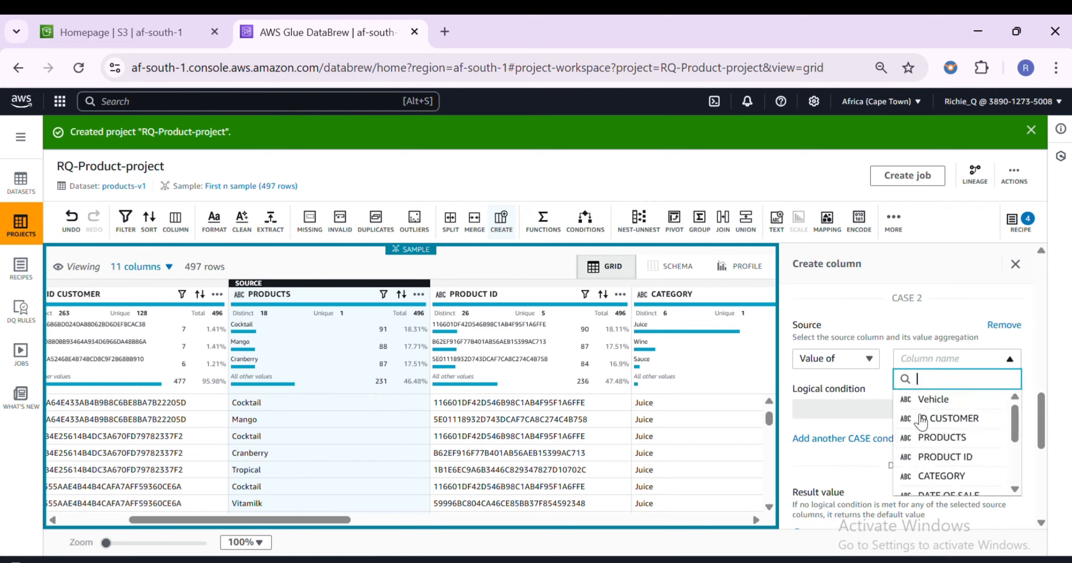
{"action": "left_click", "coordinate": [929, 439]}
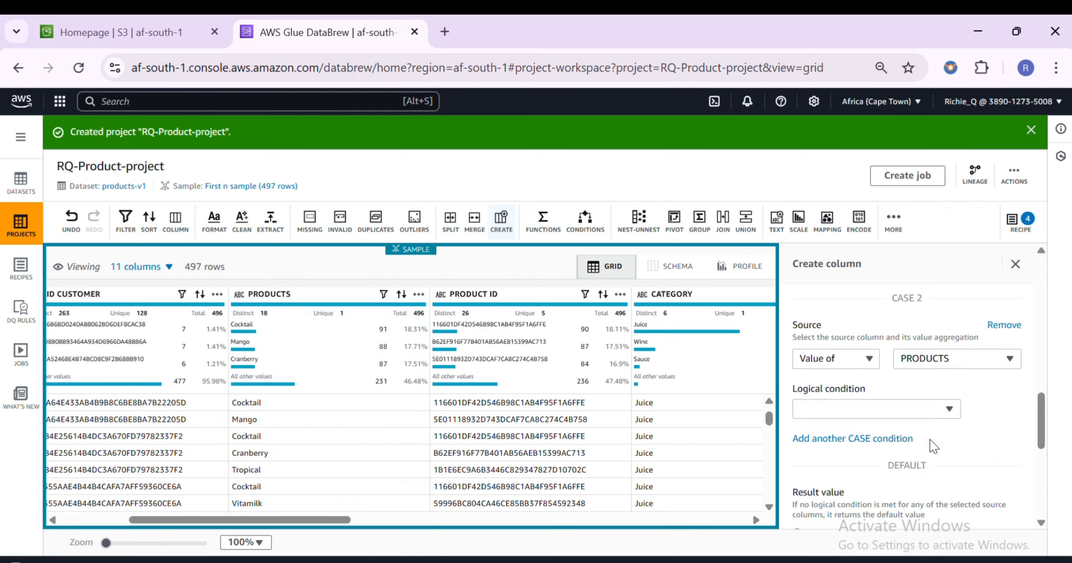
{"action": "left_click", "coordinate": [846, 412]}
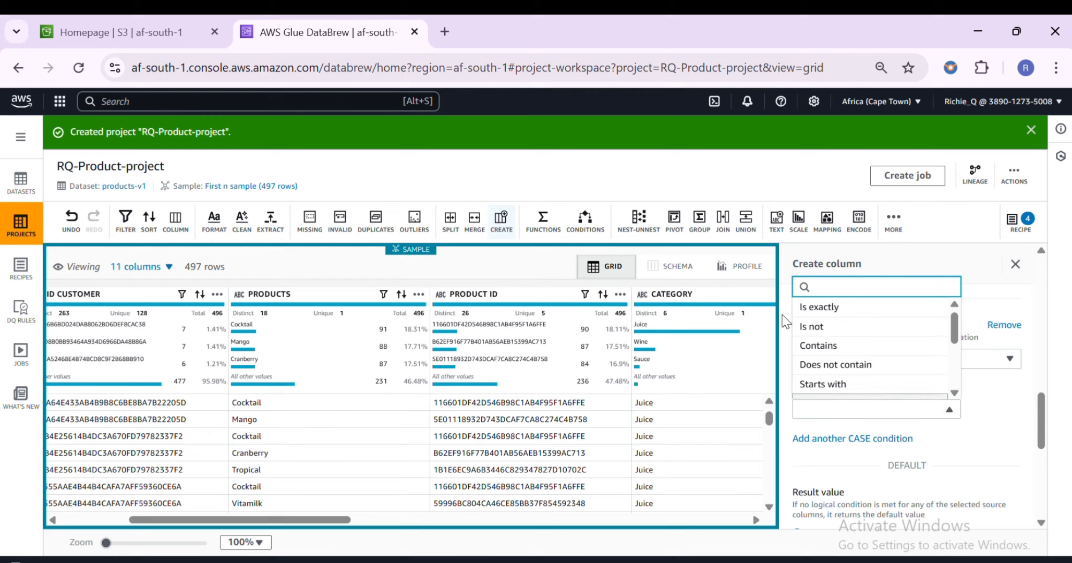
{"action": "left_click", "coordinate": [820, 306]}
{"action": "scroll", "coordinate": [844, 432], "scroll_direction": "down", "scroll_amount": 2}
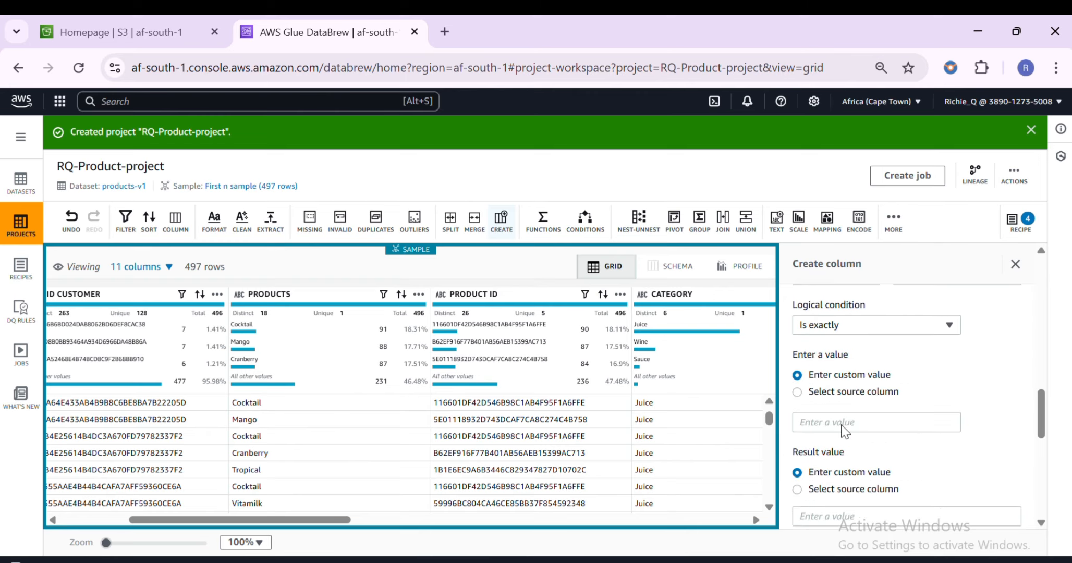
{"action": "left_click", "coordinate": [825, 424]}
{"action": "type", "text": "q"}
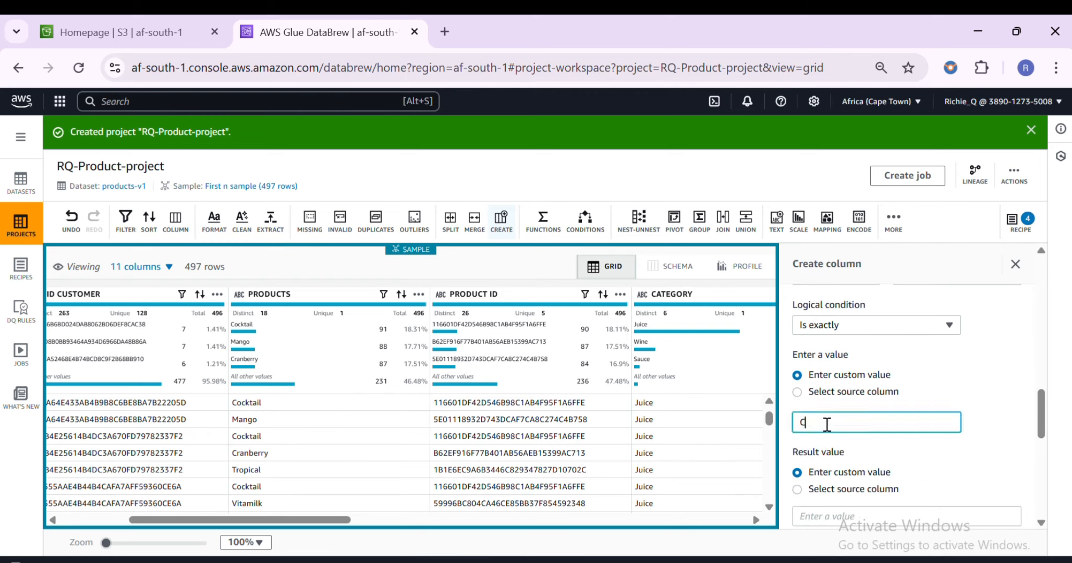
{"action": "type", "text": "ocktail"}
Step: Set the custom result value of Case 2 to Cocktail
{"action": "key", "text": "ctrl+a"}
{"action": "scroll", "coordinate": [905, 449], "scroll_direction": "down", "scroll_amount": 3}
{"action": "scroll", "coordinate": [904, 450], "scroll_direction": "up", "scroll_amount": 2}
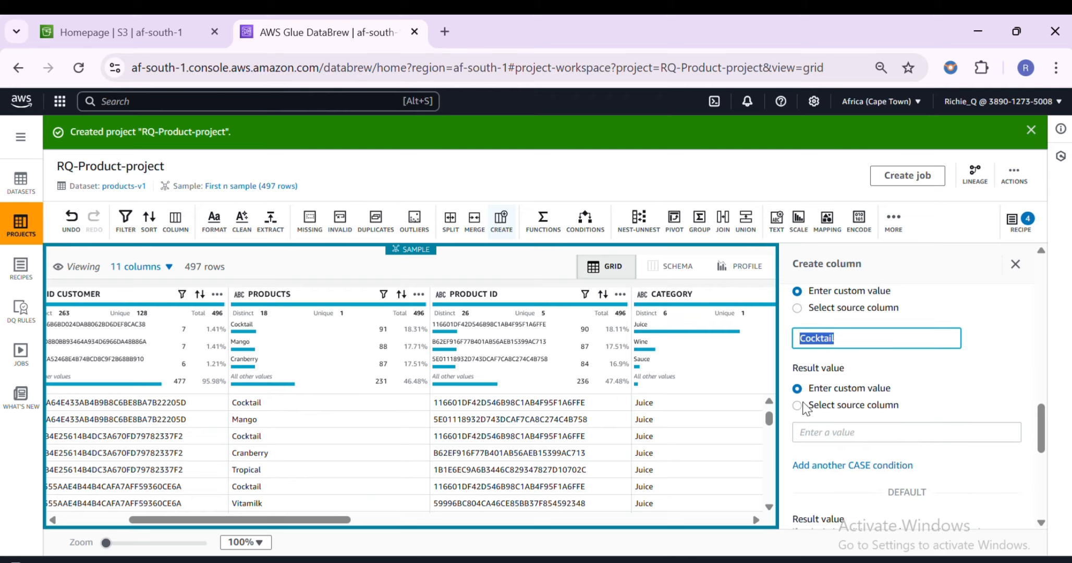
{"action": "left_click", "coordinate": [797, 405]}
{"action": "left_click", "coordinate": [798, 389]}
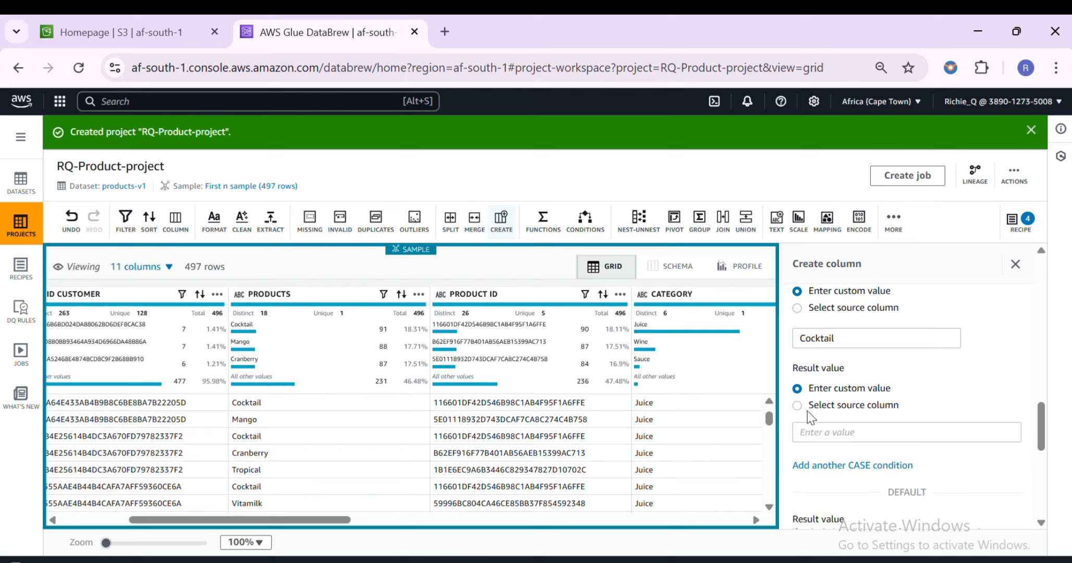
{"action": "left_click", "coordinate": [823, 433]}
{"action": "type", "text": "Cocktail"}
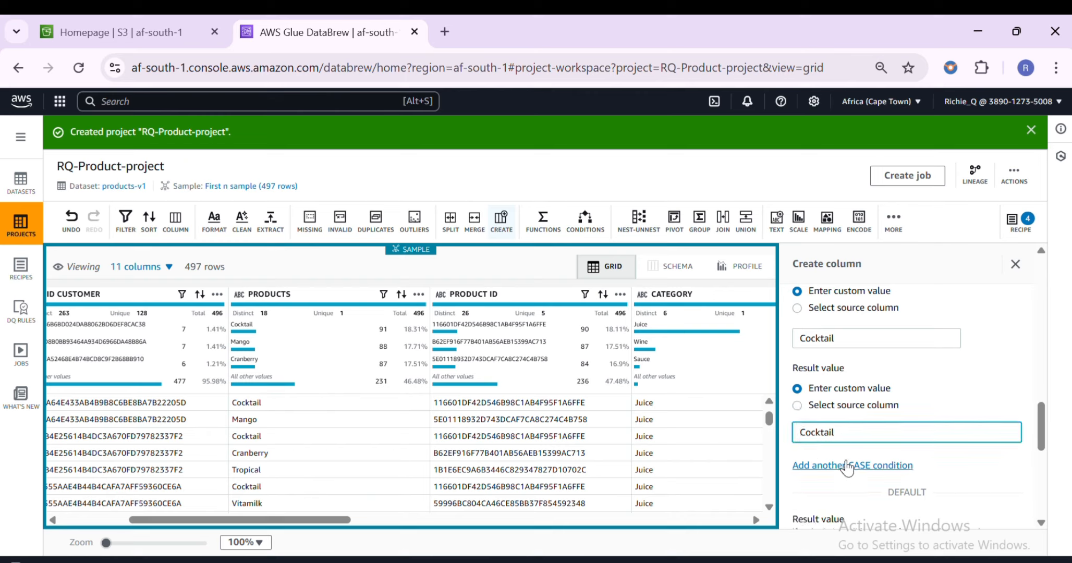
Step: Add a third case that matches rows where the PRODUCTS value is exactly the custom value Cranberry
{"action": "left_click", "coordinate": [845, 463]}
{"action": "scroll", "coordinate": [823, 458], "scroll_direction": "down", "scroll_amount": 2}
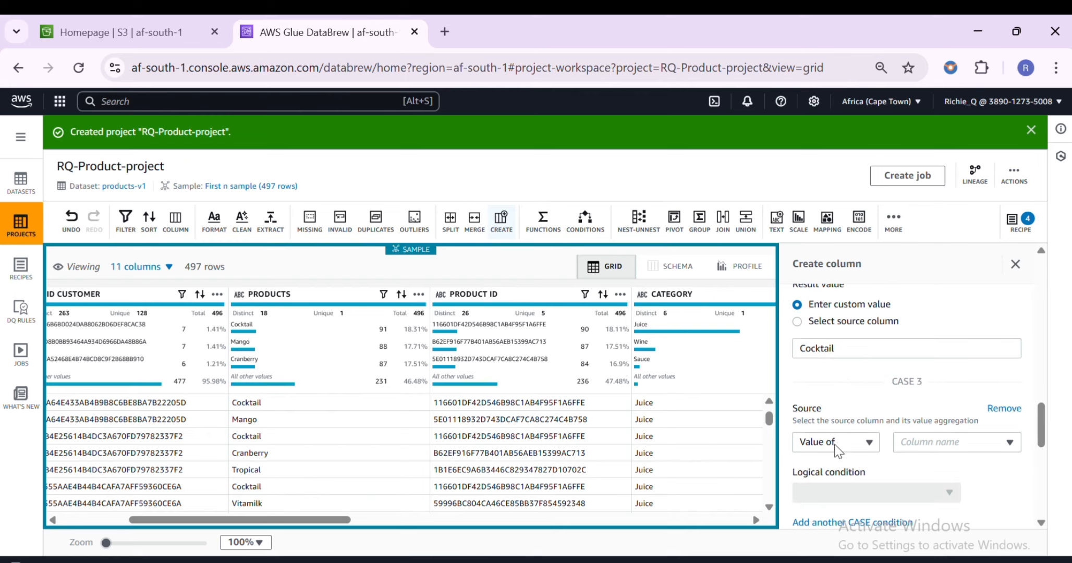
{"action": "left_click", "coordinate": [907, 443]}
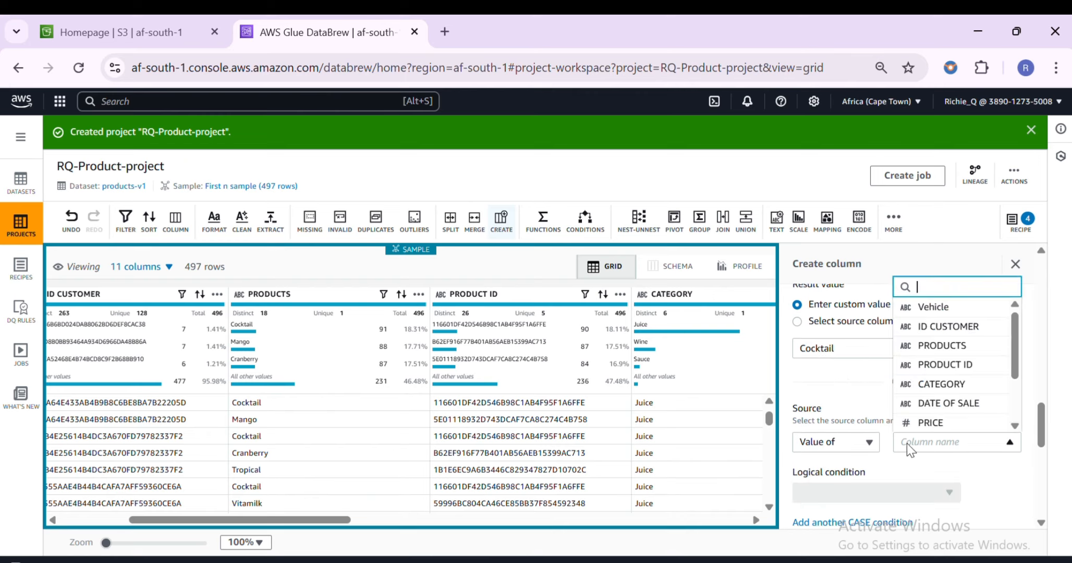
{"action": "left_click", "coordinate": [932, 344]}
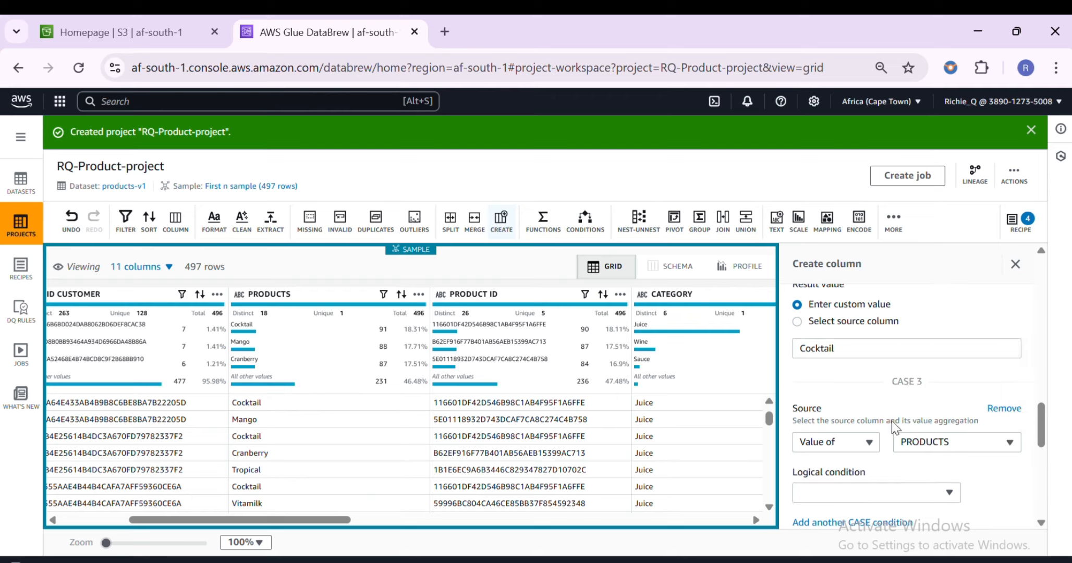
{"action": "left_click", "coordinate": [847, 486]}
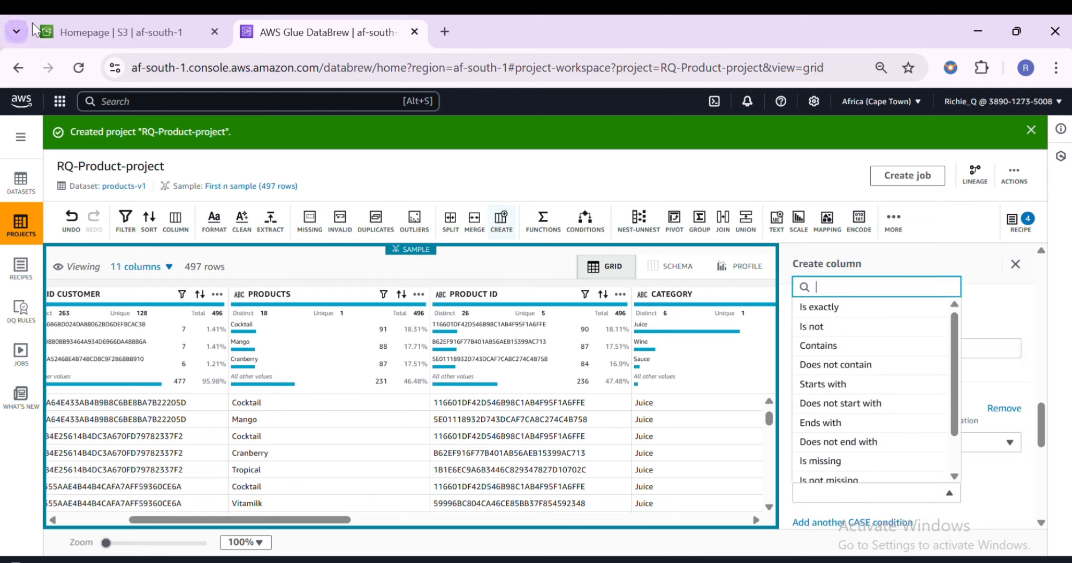
{"action": "left_click", "coordinate": [860, 309]}
{"action": "scroll", "coordinate": [883, 370], "scroll_direction": "down", "scroll_amount": 3}
{"action": "left_click", "coordinate": [836, 419]}
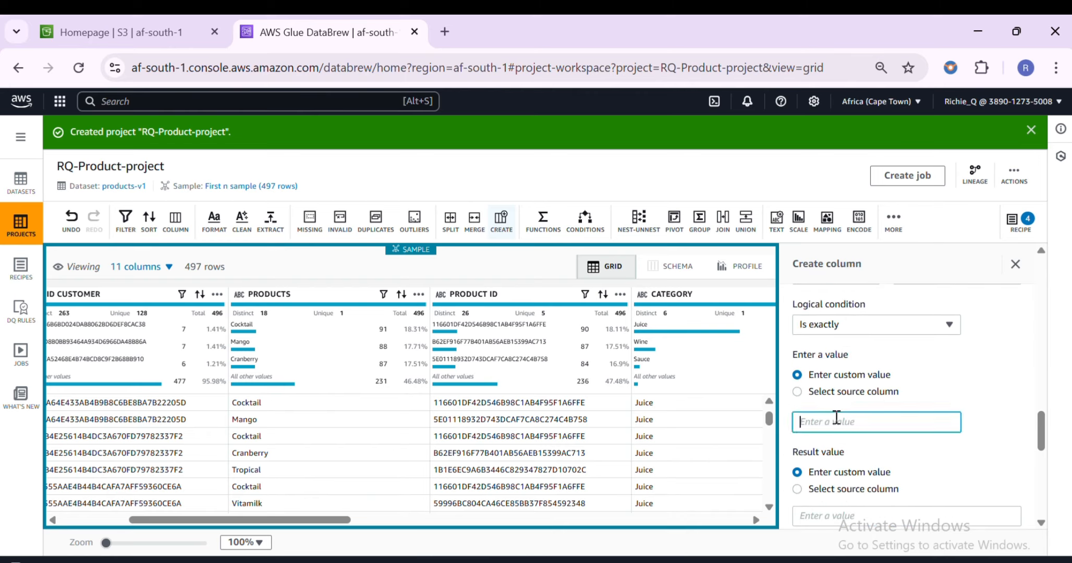
{"action": "type", "text": "Cranba"}
{"action": "type", "text": "rry"}
Step: Reuse the Case 3 match value Cranberry as that case's custom result value
{"action": "double_click", "coordinate": [836, 419]}
{"action": "key", "text": "ctrl+c"}
{"action": "scroll", "coordinate": [834, 419], "scroll_direction": "down", "scroll_amount": 3}
{"action": "left_click", "coordinate": [824, 432]}
{"action": "key", "text": "ctrl+v"}
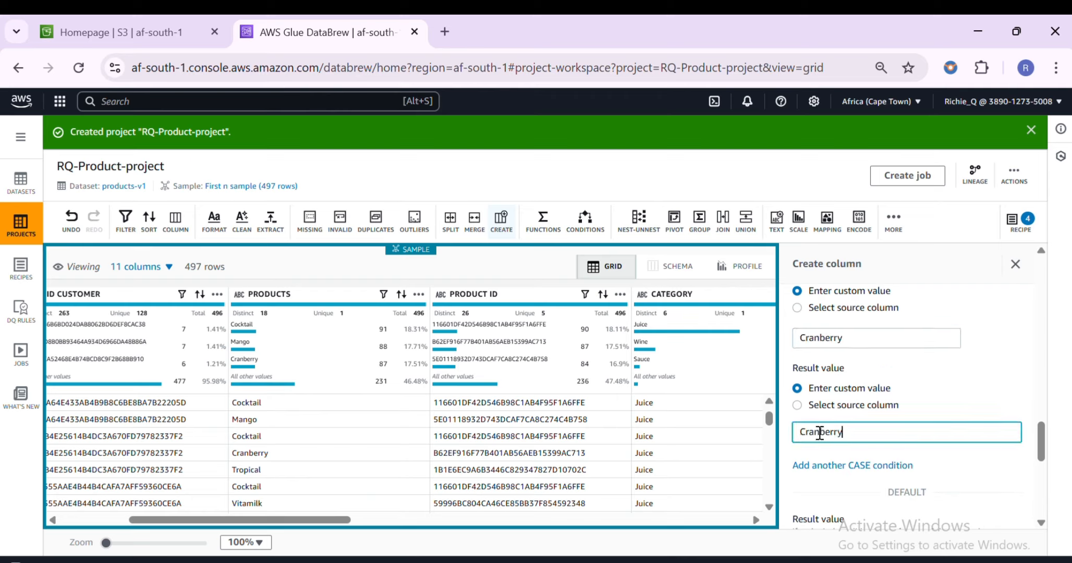
Step: Set the default custom result value to Other for rows that meet none of the case conditions
{"action": "scroll", "coordinate": [888, 441], "scroll_direction": "down", "scroll_amount": 2}
{"action": "scroll", "coordinate": [889, 440], "scroll_direction": "down", "scroll_amount": 2}
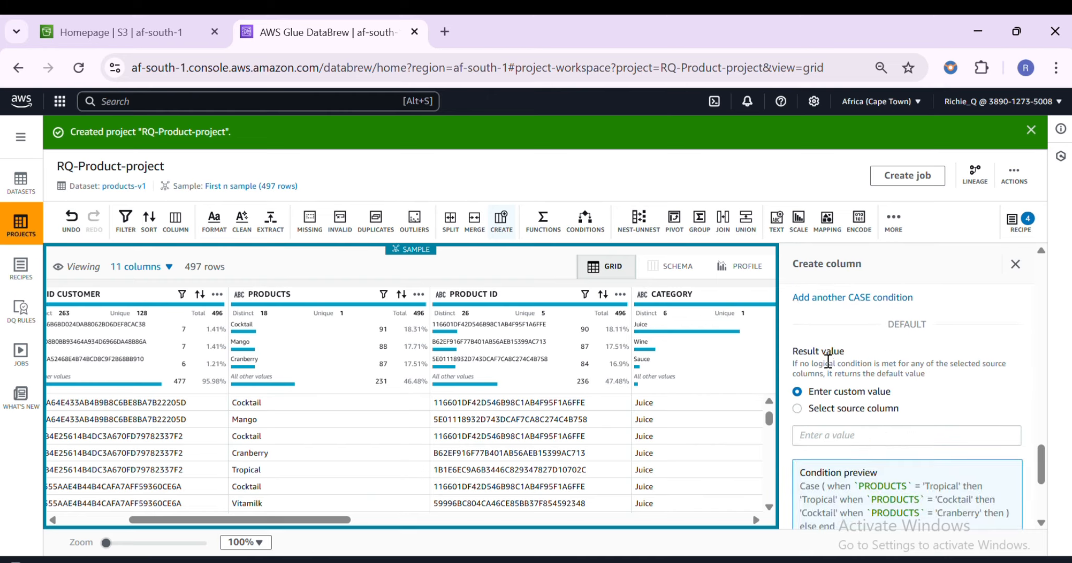
{"action": "scroll", "coordinate": [834, 371], "scroll_direction": "down", "scroll_amount": 2}
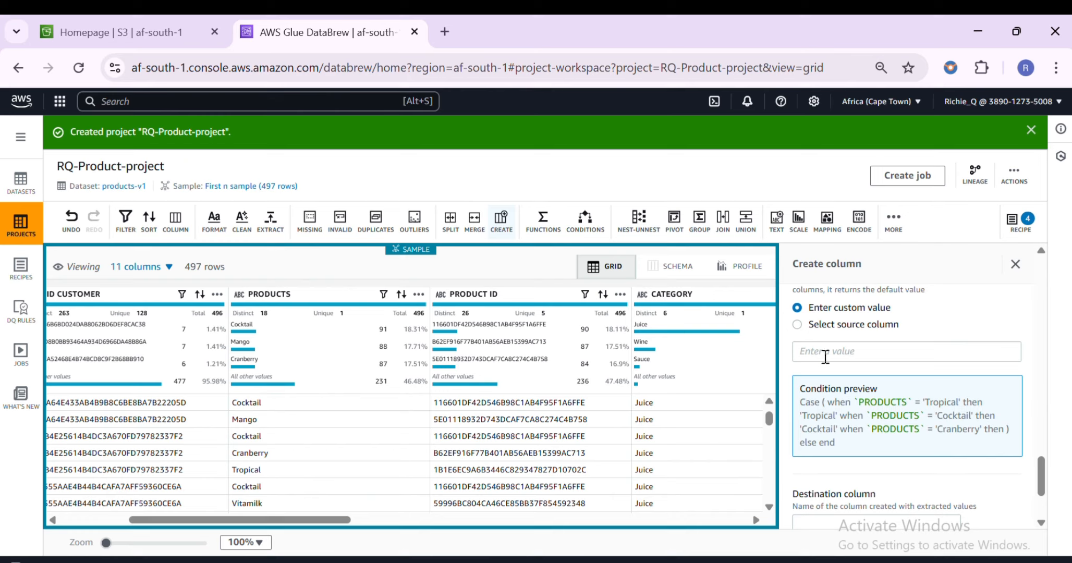
{"action": "scroll", "coordinate": [867, 383], "scroll_direction": "up", "scroll_amount": 2}
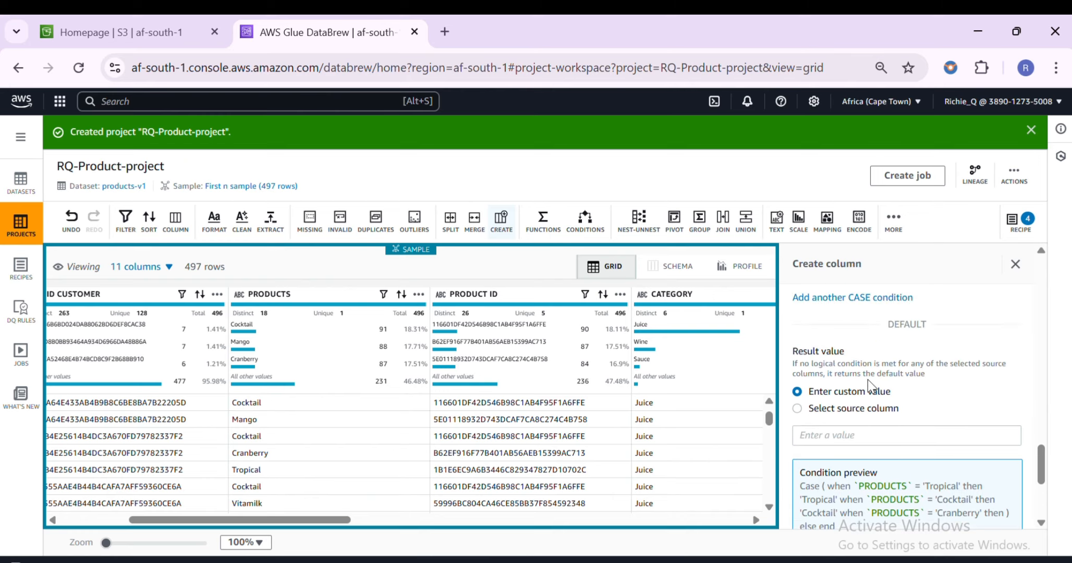
{"action": "left_click", "coordinate": [857, 434]}
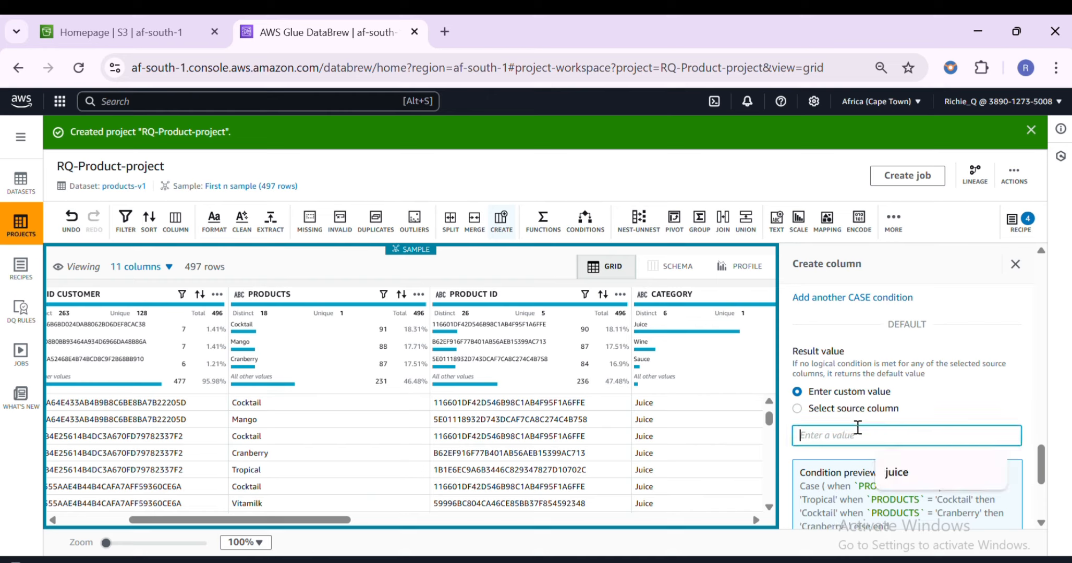
{"action": "type", "text": "Other"}
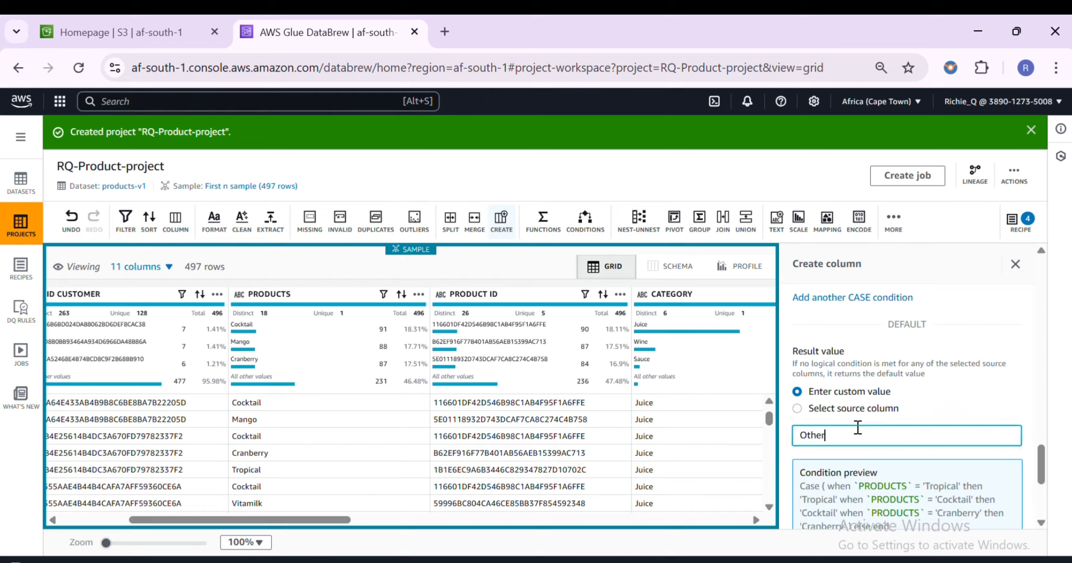
{"action": "scroll", "coordinate": [868, 472], "scroll_direction": "down", "scroll_amount": 2}
{"action": "left_click", "coordinate": [860, 469]}
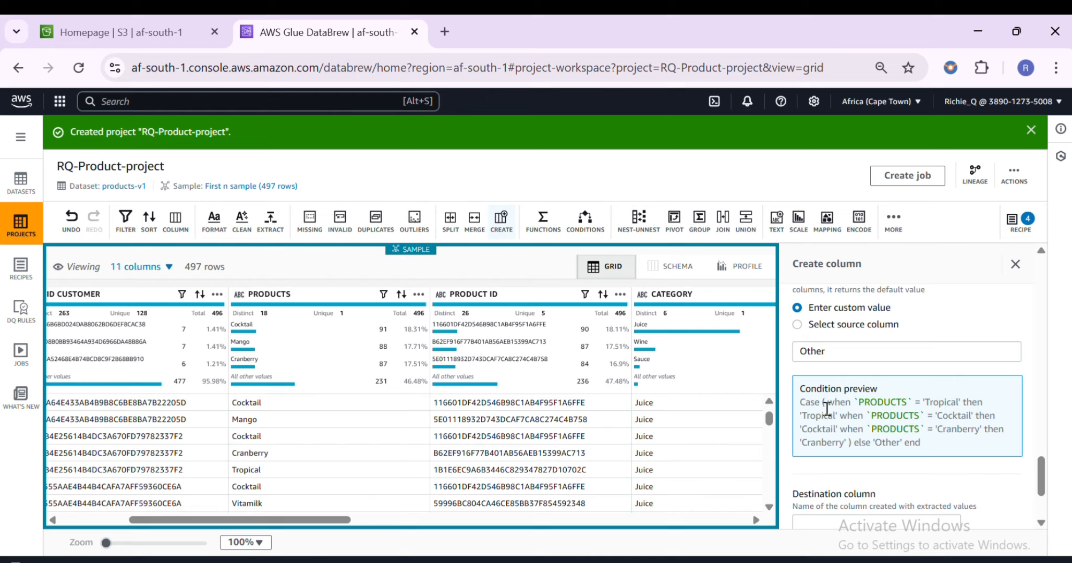
Step: Name the destination column New_product and apply the case-based column to the dataset
{"action": "scroll", "coordinate": [836, 462], "scroll_direction": "down", "scroll_amount": 2}
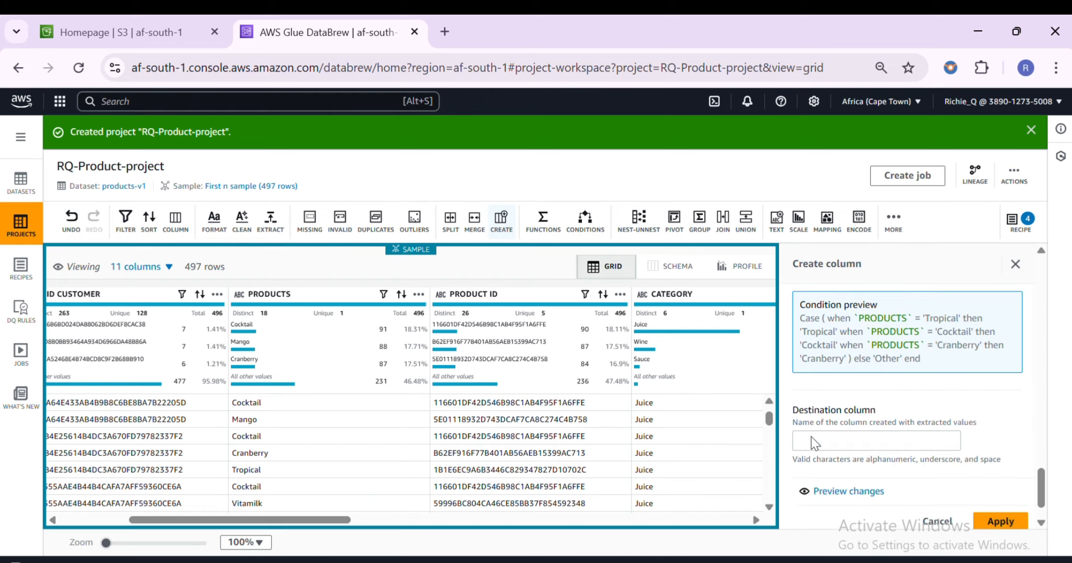
{"action": "left_click", "coordinate": [811, 441]}
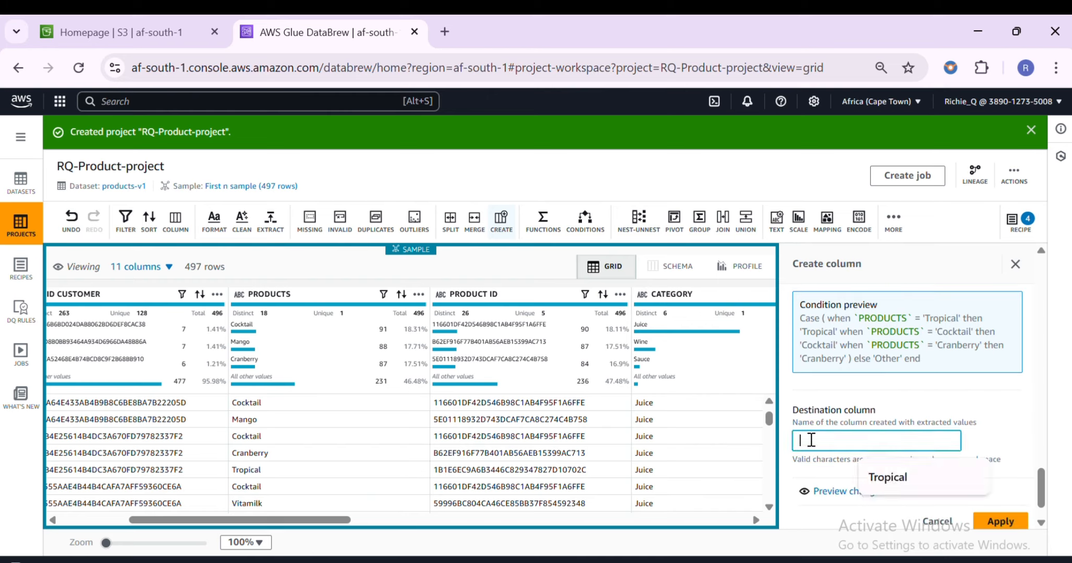
{"action": "type", "text": "New"}
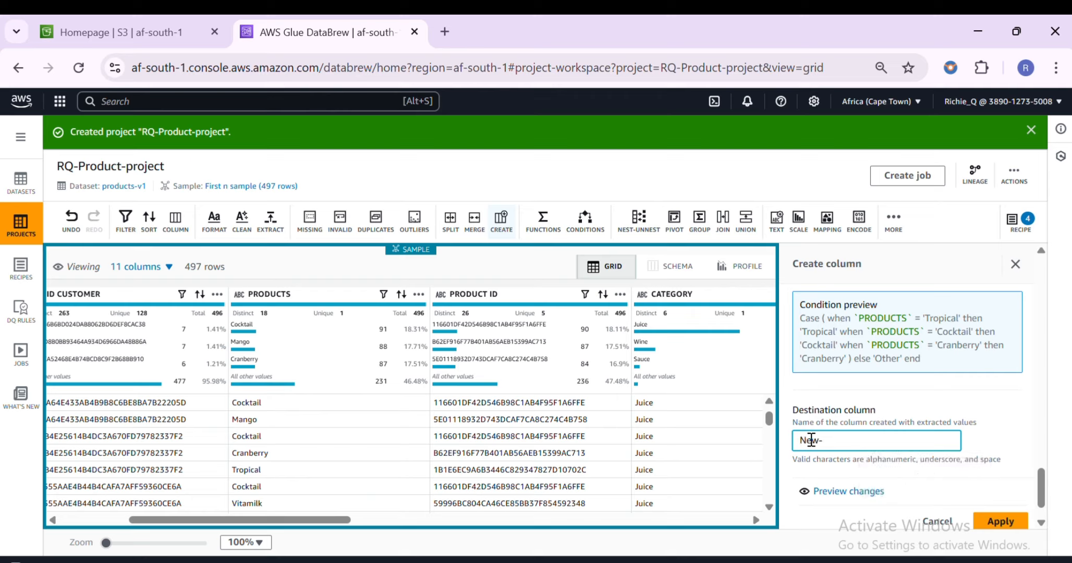
{"action": "type", "text": "_product"}
{"action": "scroll", "coordinate": [943, 494], "scroll_direction": "down", "scroll_amount": 1}
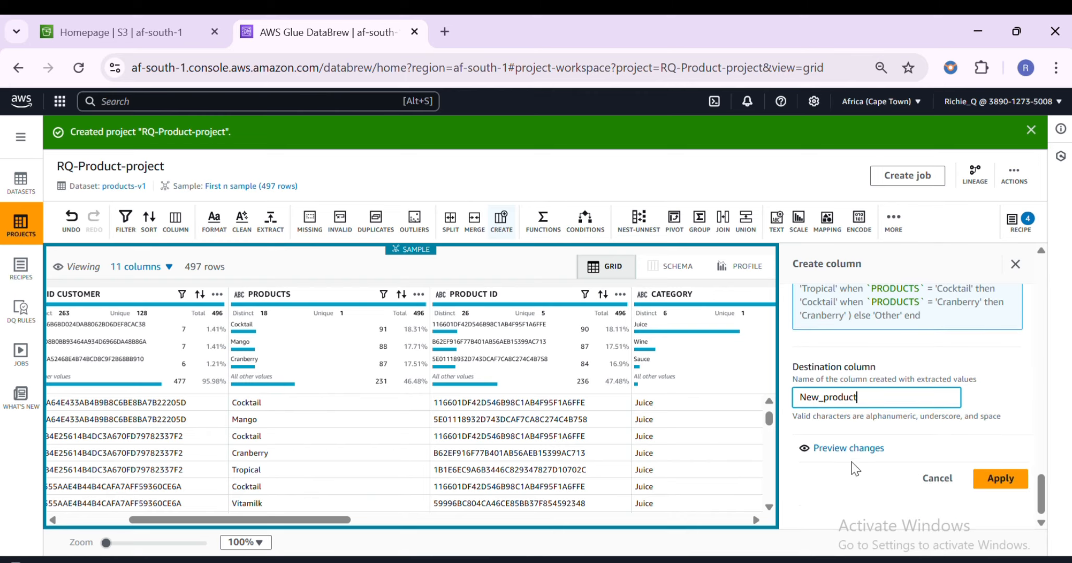
{"action": "left_click", "coordinate": [989, 482]}
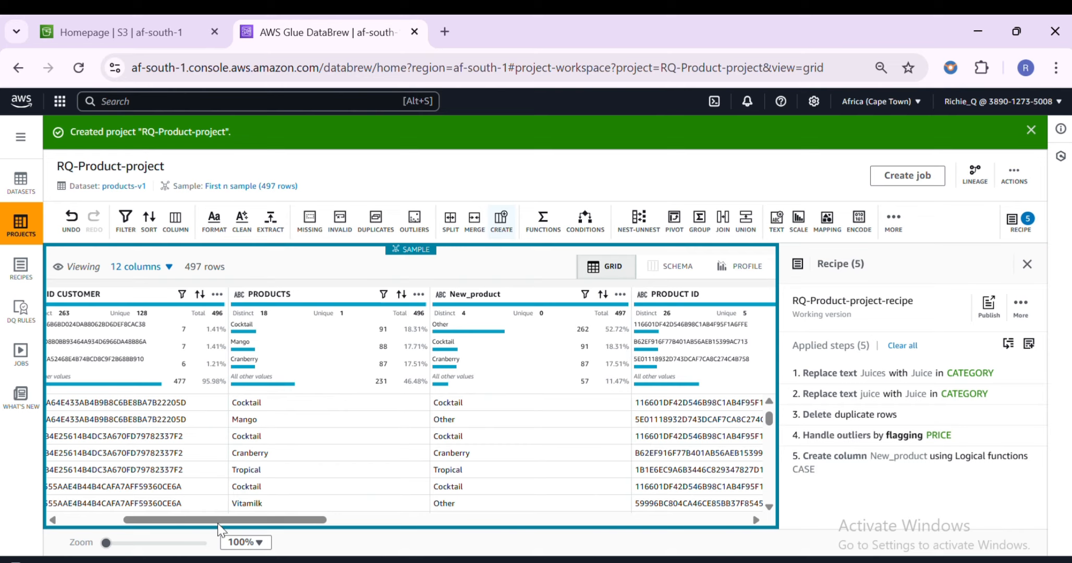
Step: Compare the New_product column with PRODUCTS across the grid and check which data types are available for PRICE
{"action": "left_click_drag", "start_coordinate": [218, 521], "coordinate": [266, 521]}
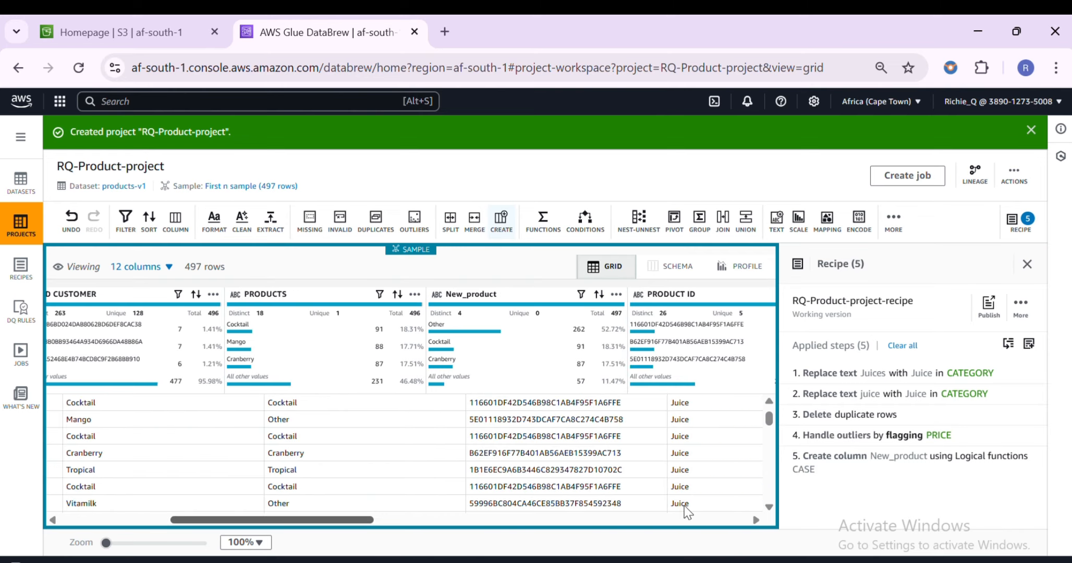
{"action": "scroll", "coordinate": [685, 508], "scroll_direction": "right", "scroll_amount": 10}
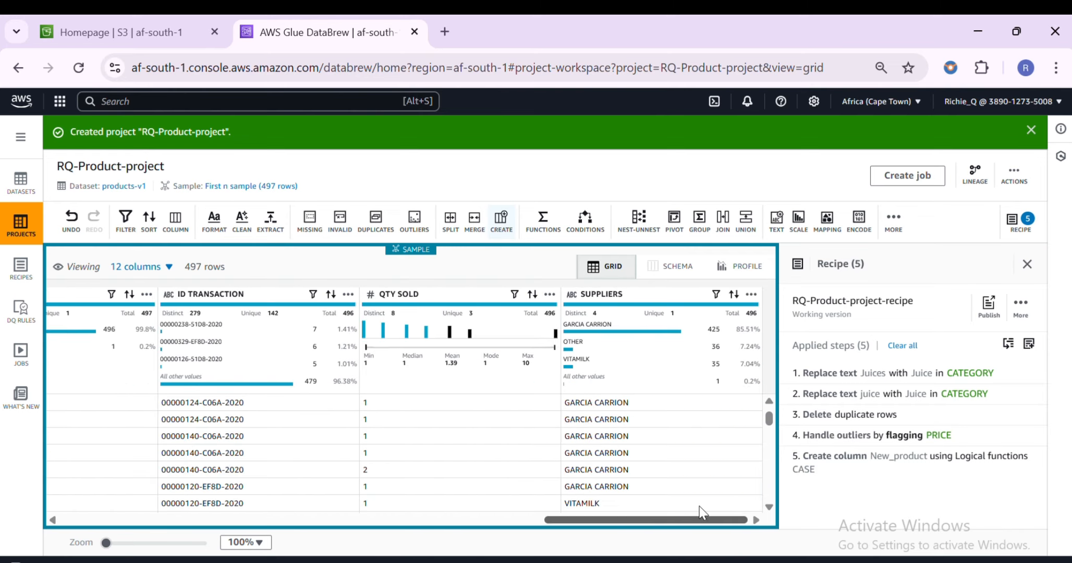
{"action": "left_click_drag", "start_coordinate": [647, 514], "coordinate": [237, 523]}
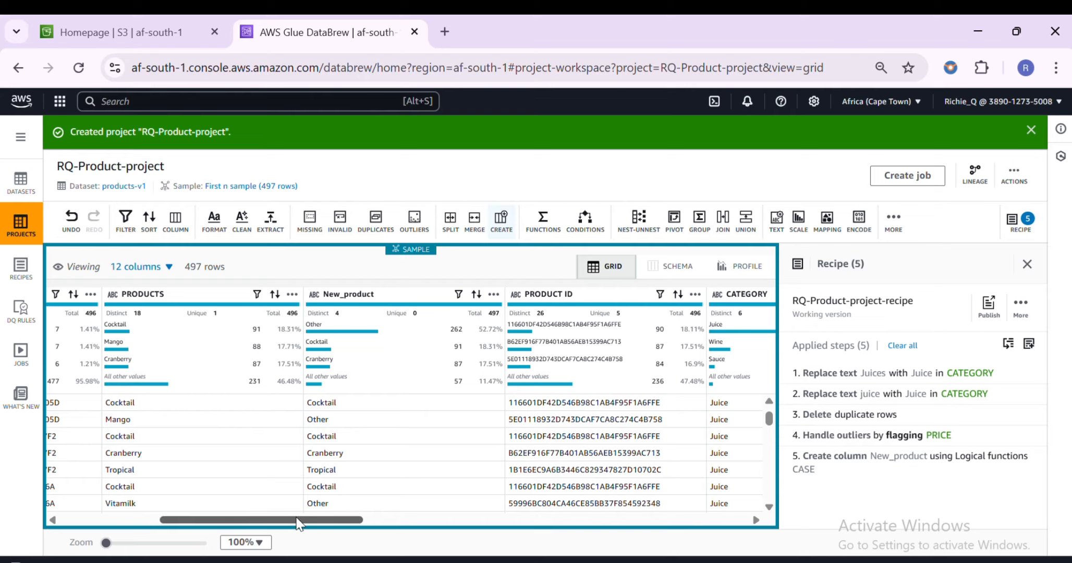
{"action": "left_click_drag", "start_coordinate": [298, 524], "coordinate": [589, 537]}
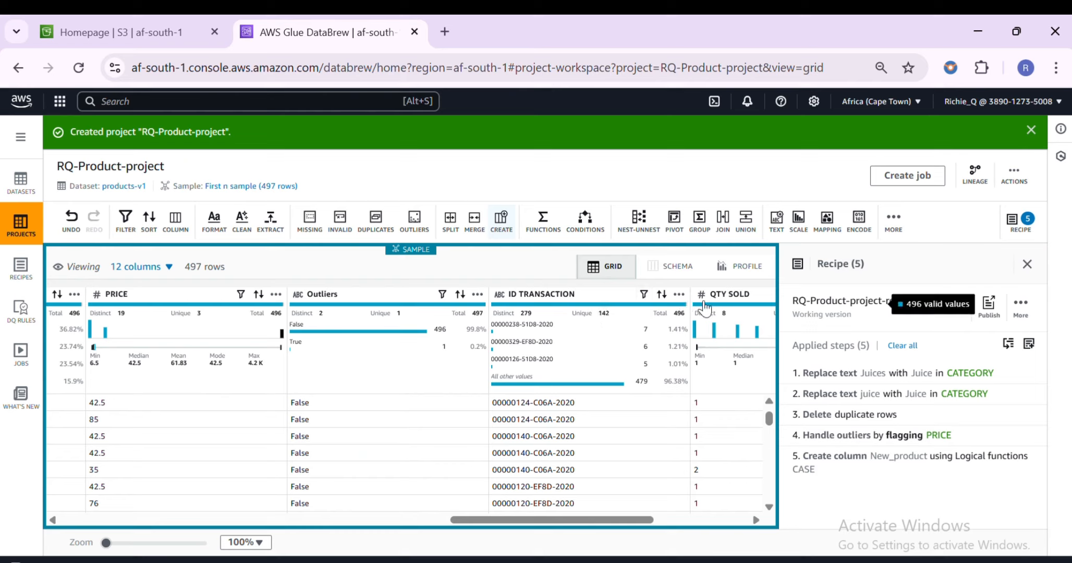
{"action": "left_click", "coordinate": [96, 295]}
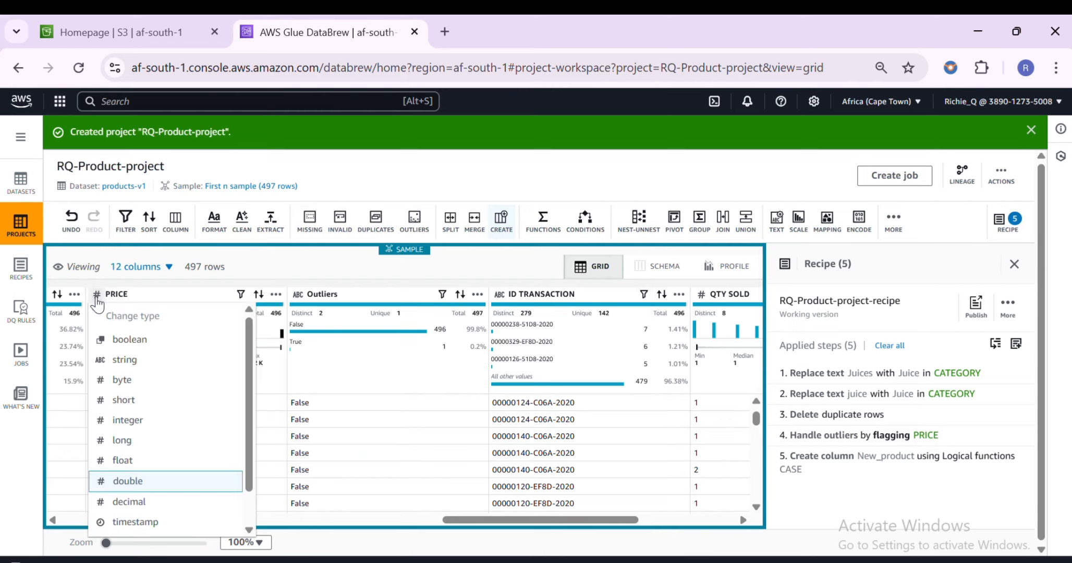
{"action": "scroll", "coordinate": [172, 407], "scroll_direction": "down", "scroll_amount": 2}
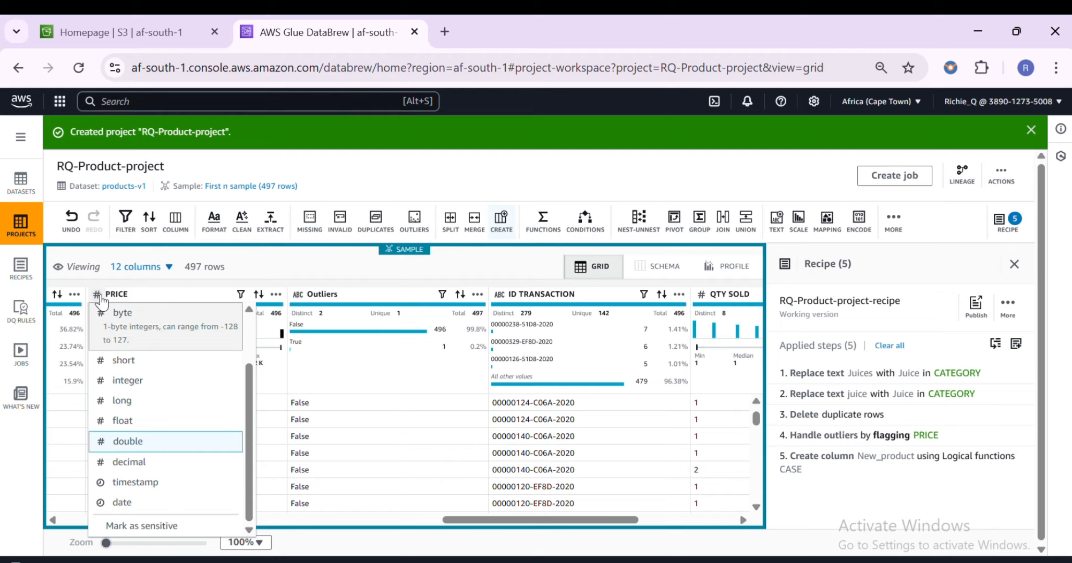
{"action": "left_click", "coordinate": [275, 267]}
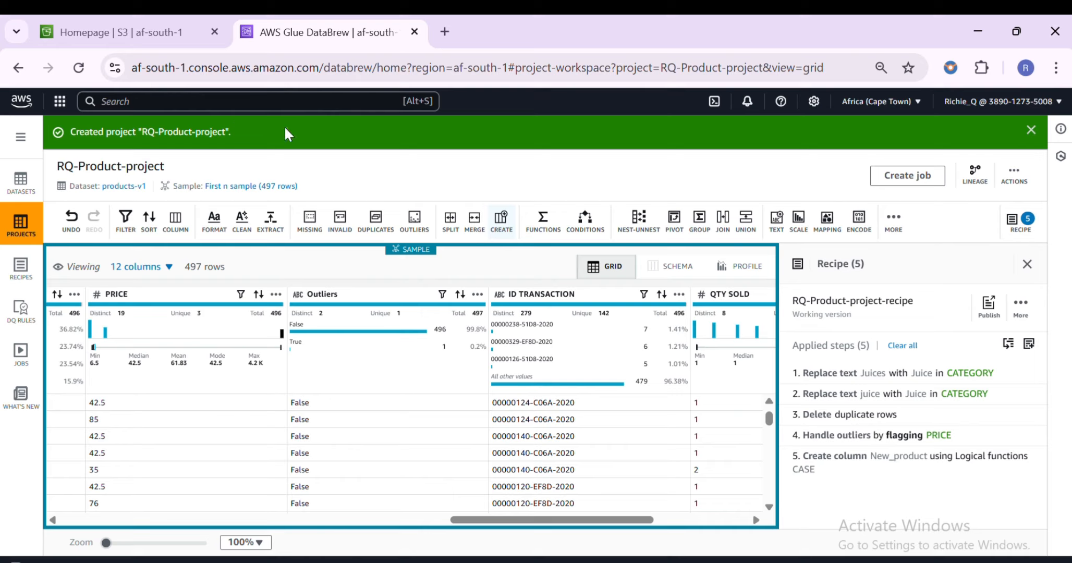
Step: Start creating a new column based on a function, using the MULTIPLY function
{"action": "left_click", "coordinate": [499, 222]}
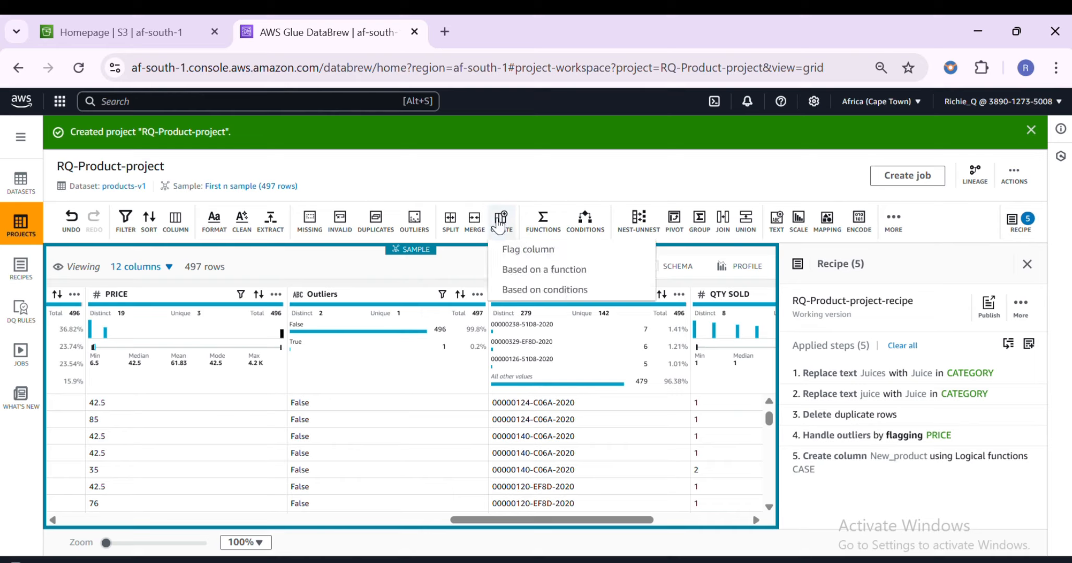
{"action": "left_click", "coordinate": [520, 271]}
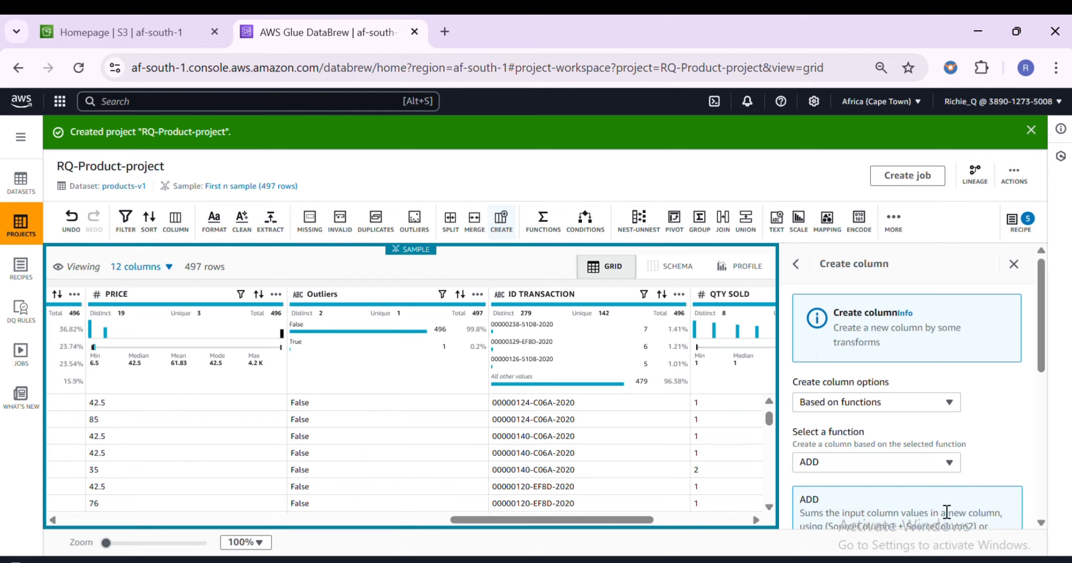
{"action": "scroll", "coordinate": [886, 443], "scroll_direction": "down", "scroll_amount": 2}
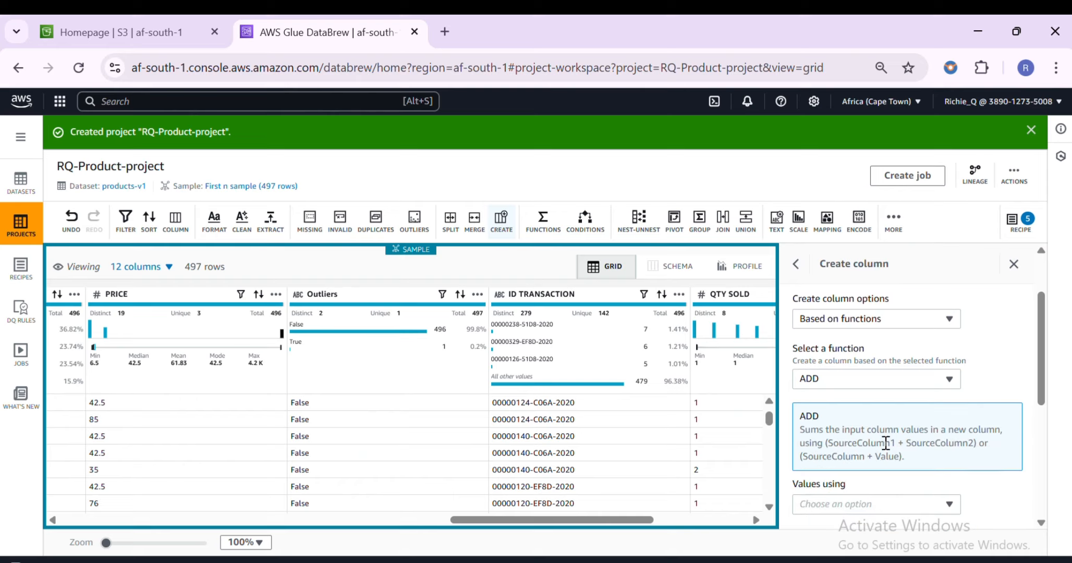
{"action": "left_click", "coordinate": [892, 380]}
{"action": "scroll", "coordinate": [873, 443], "scroll_direction": "down", "scroll_amount": 2}
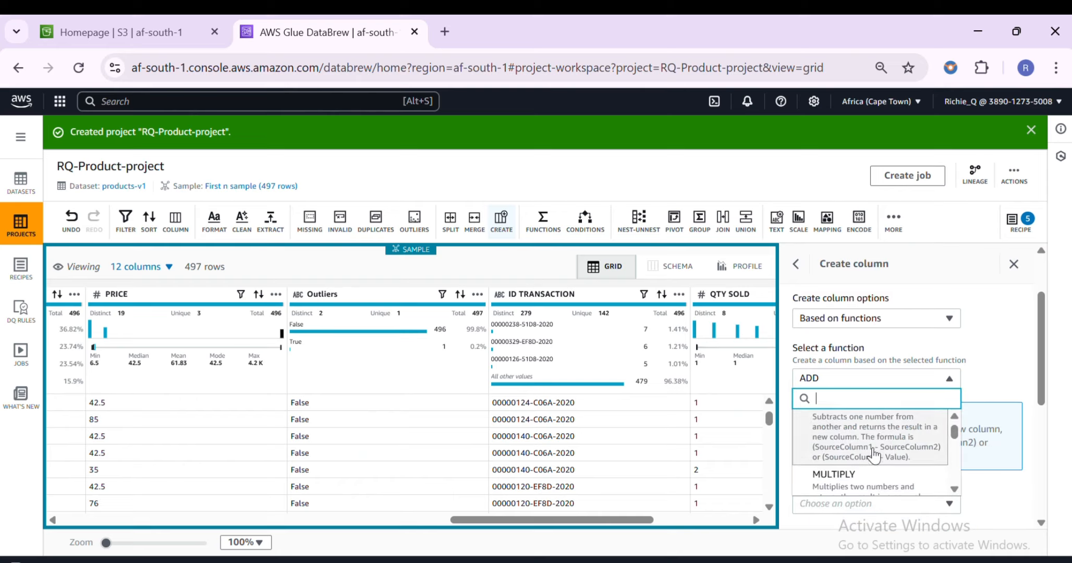
{"action": "left_click", "coordinate": [851, 473]}
{"action": "scroll", "coordinate": [852, 472], "scroll_direction": "down", "scroll_amount": 2}
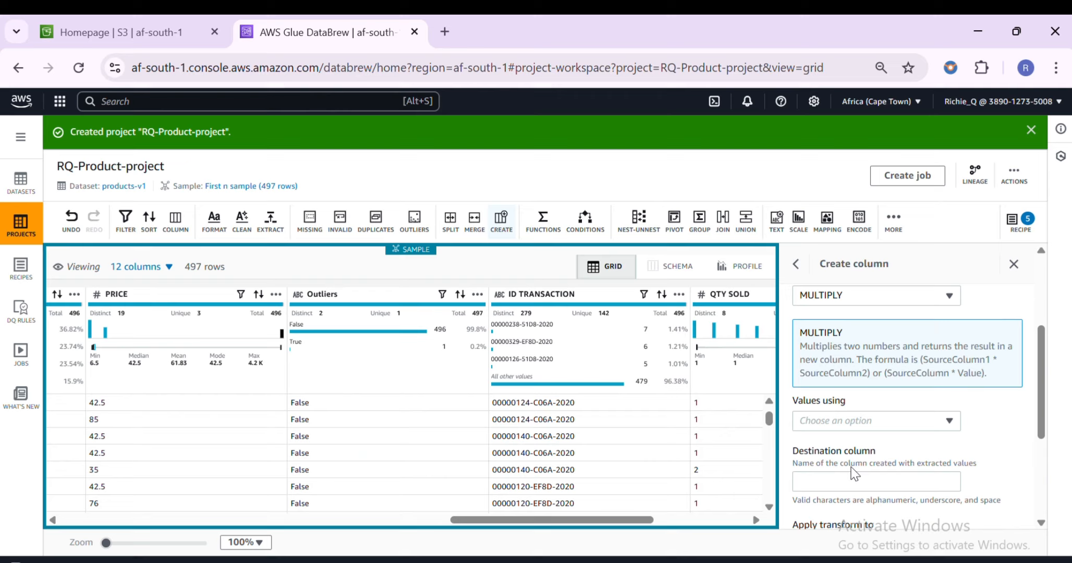
Step: Set the multiplication to use source columns and select PRICE and QTY SOLD as the inputs
{"action": "left_click", "coordinate": [829, 423]}
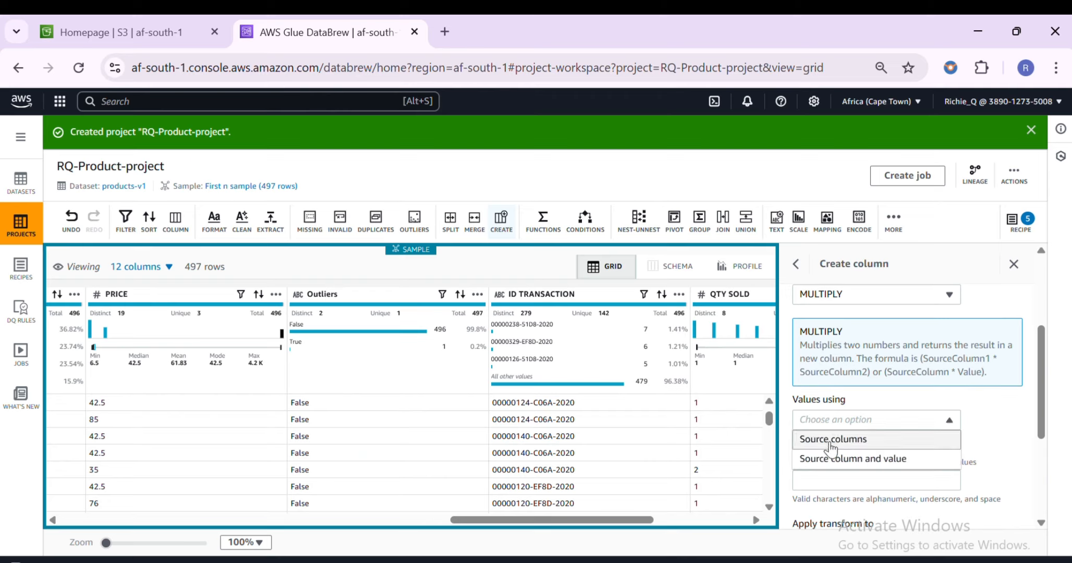
{"action": "left_click", "coordinate": [833, 439]}
{"action": "scroll", "coordinate": [830, 447], "scroll_direction": "down", "scroll_amount": 2}
{"action": "left_click", "coordinate": [817, 398]}
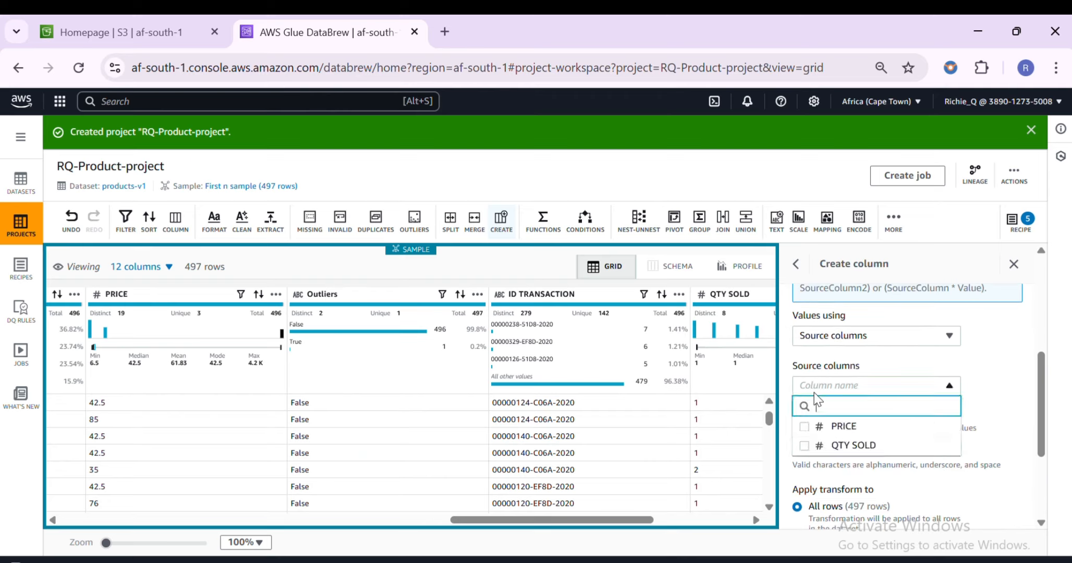
{"action": "left_click", "coordinate": [803, 447]}
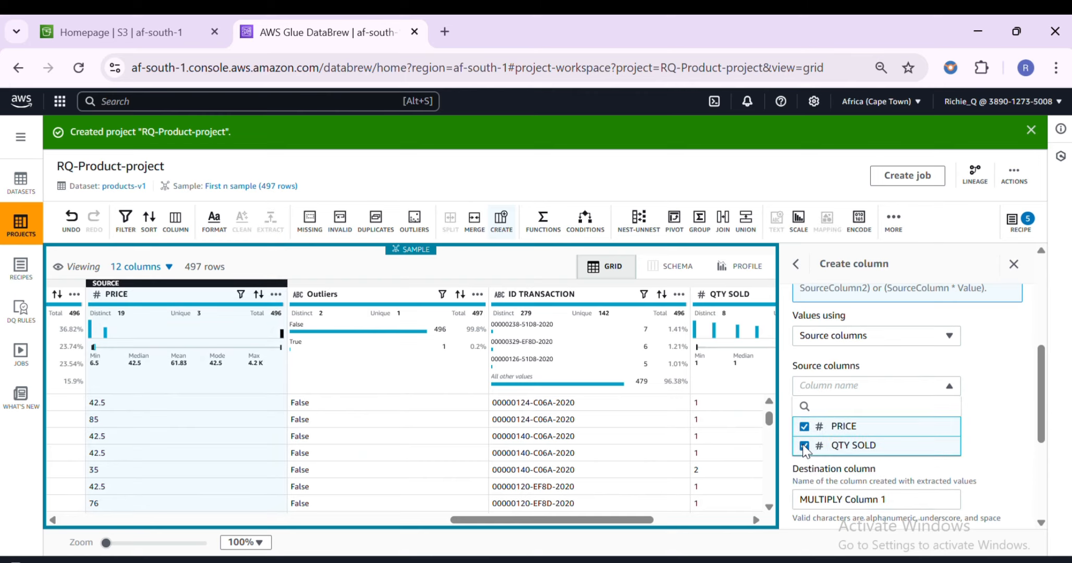
Step: Name the destination column Total Sale and apply the multiplication column to all rows
{"action": "scroll", "coordinate": [822, 464], "scroll_direction": "down", "scroll_amount": 2}
{"action": "left_click", "coordinate": [870, 412]}
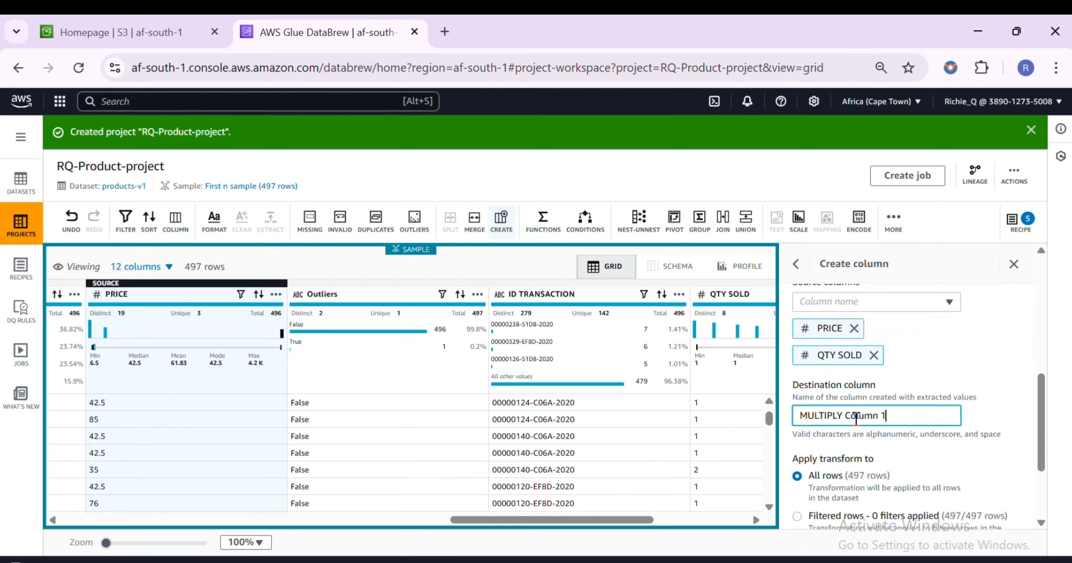
{"action": "left_click_drag", "start_coordinate": [881, 416], "coordinate": [792, 417]}
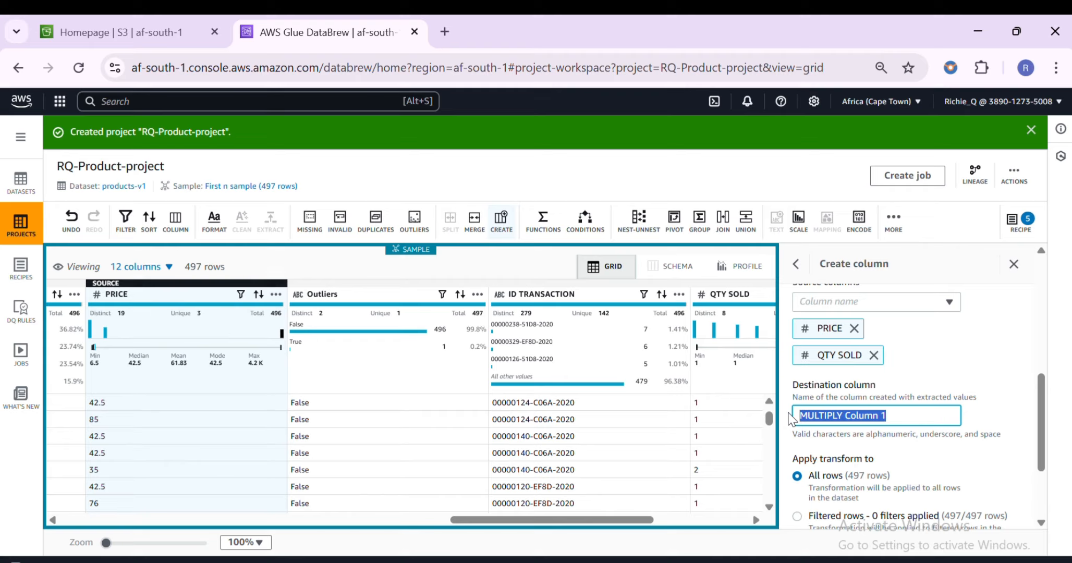
{"action": "type", "text": "Total"}
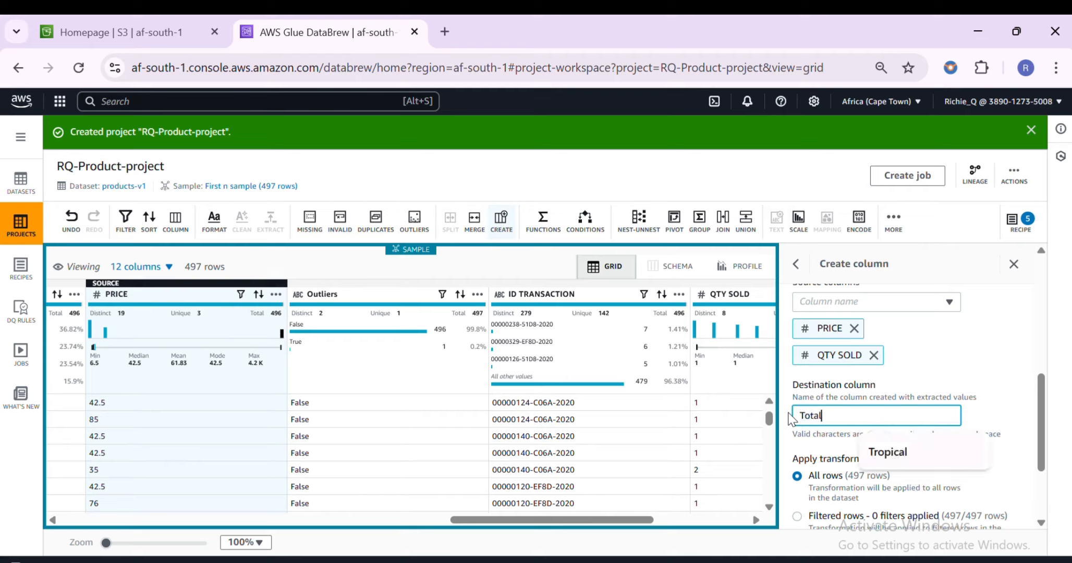
{"action": "type", "text": " Sale"}
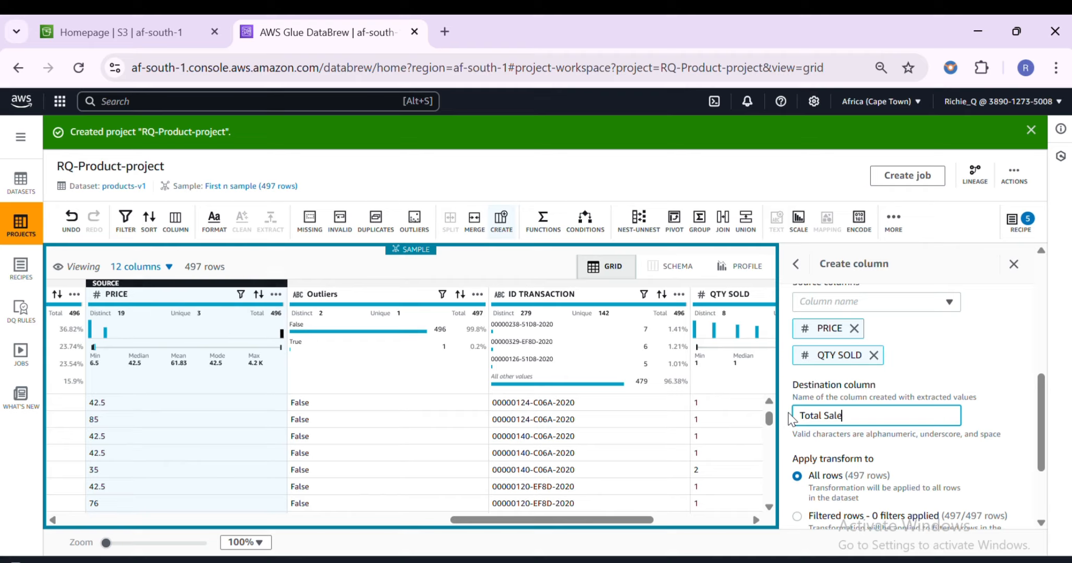
{"action": "scroll", "coordinate": [845, 424], "scroll_direction": "down", "scroll_amount": 3}
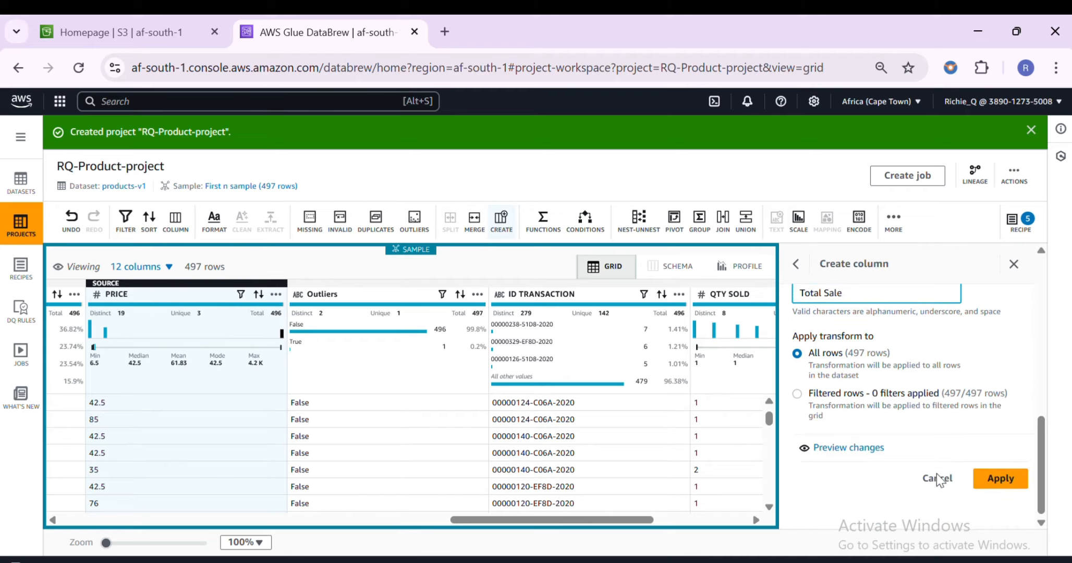
{"action": "left_click", "coordinate": [985, 480]}
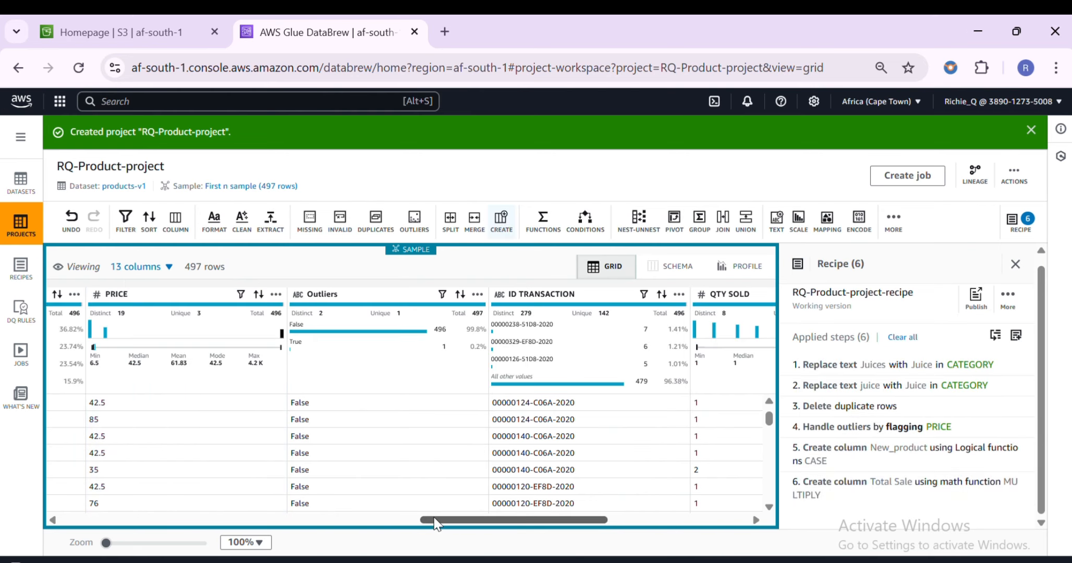
Step: Compare the Total Sale column with PRICE and QTY SOLD, and review the customer and product columns in the grid
{"action": "left_click_drag", "start_coordinate": [435, 520], "coordinate": [543, 525]}
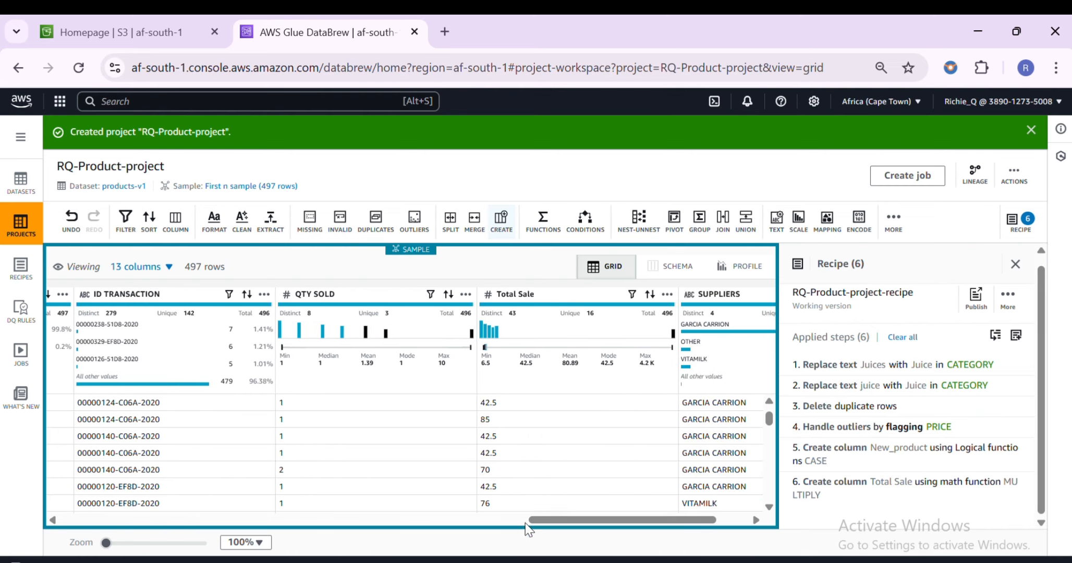
{"action": "left_click_drag", "start_coordinate": [545, 520], "coordinate": [452, 523]}
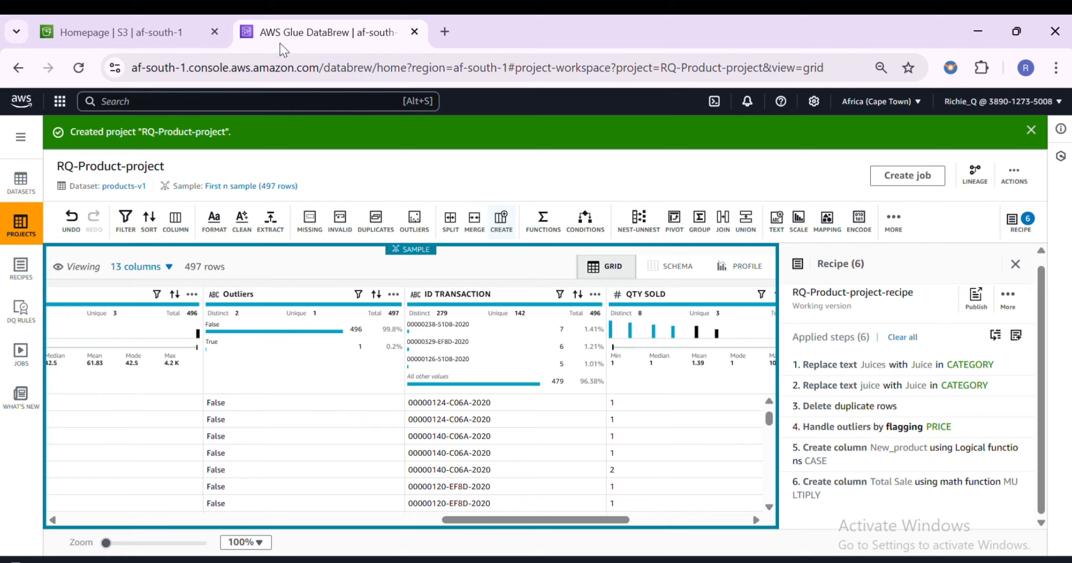
{"action": "left_click_drag", "start_coordinate": [560, 519], "coordinate": [586, 531]}
{"action": "scroll", "coordinate": [604, 534], "scroll_direction": "right", "scroll_amount": 5}
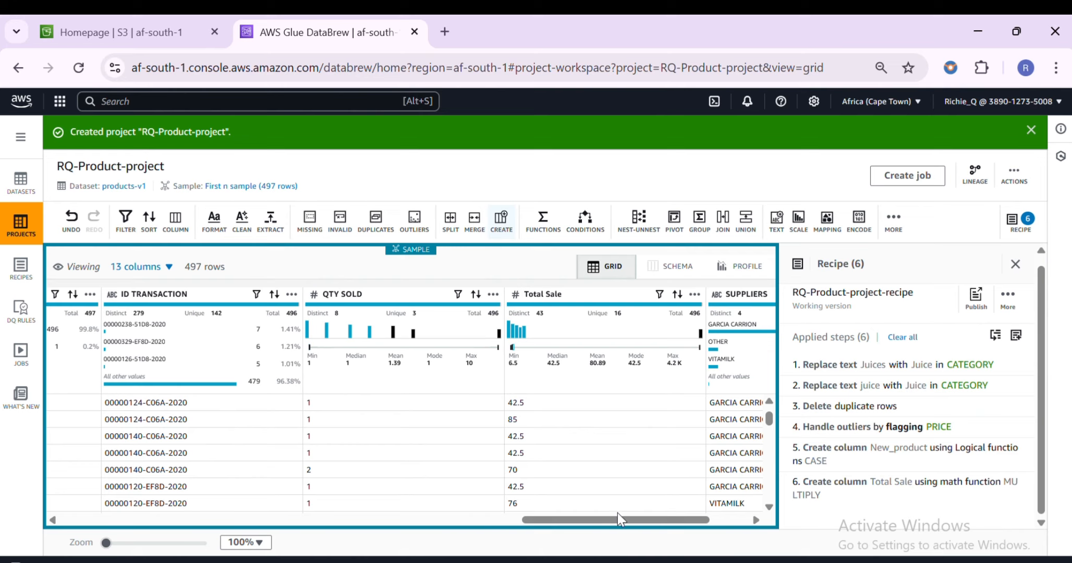
{"action": "left_click_drag", "start_coordinate": [582, 519], "coordinate": [181, 516]}
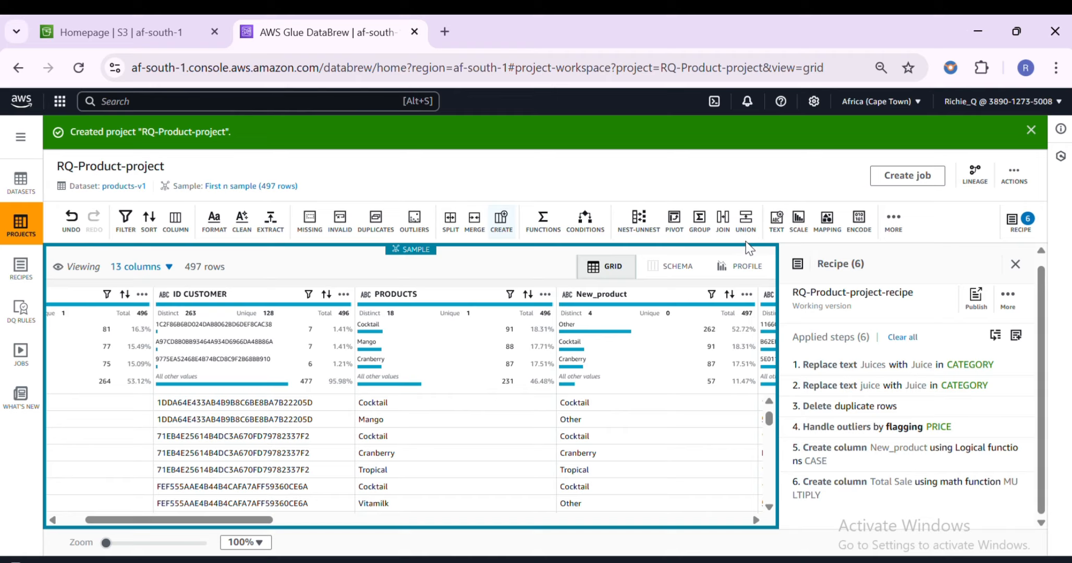
Step: Start a join on the project and choose to connect a new dataset as the one to join
{"action": "left_click", "coordinate": [723, 221]}
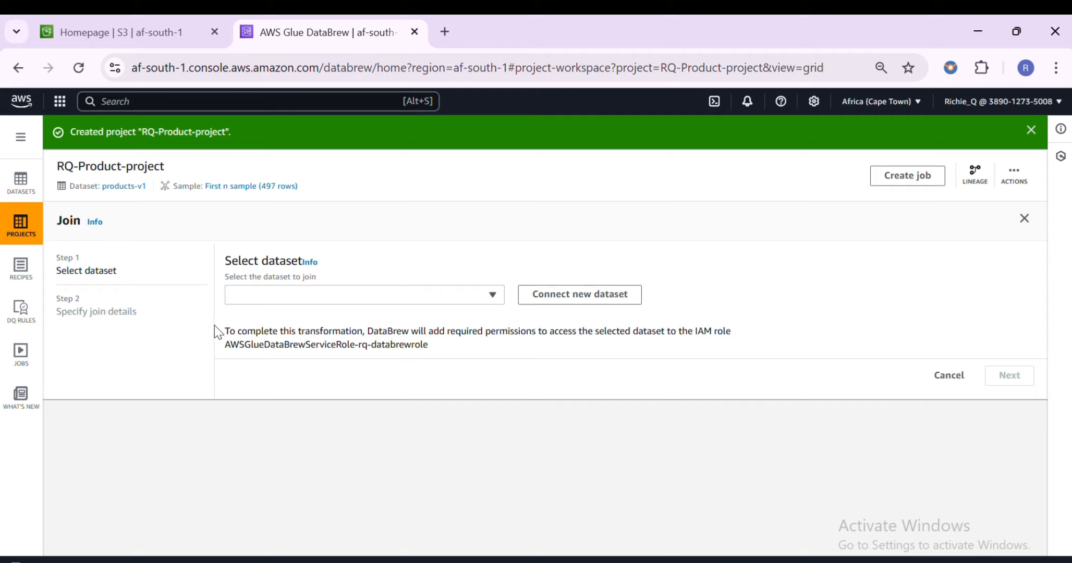
{"action": "left_click", "coordinate": [343, 295]}
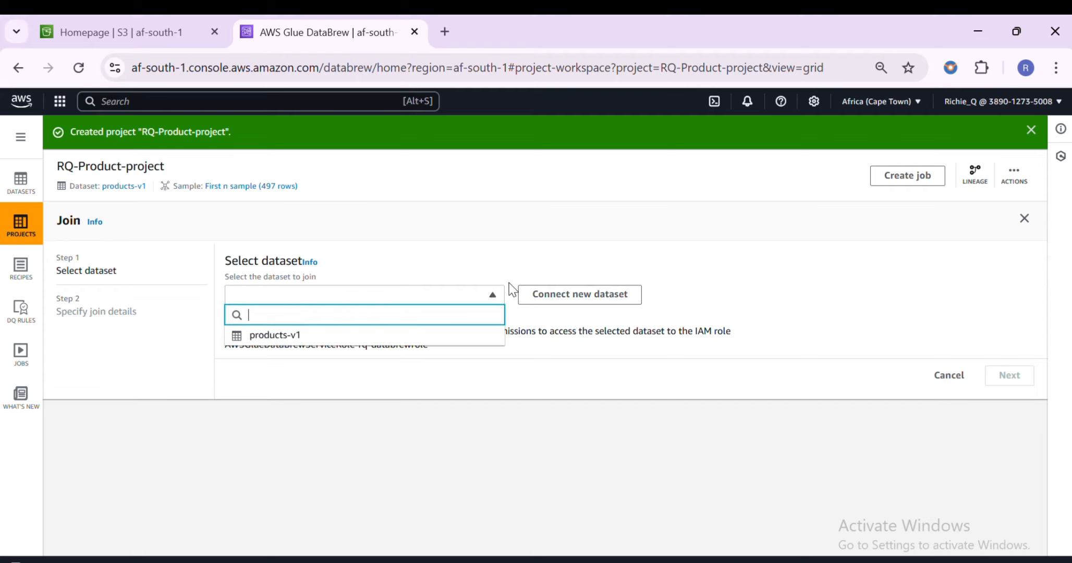
{"action": "left_click", "coordinate": [543, 297]}
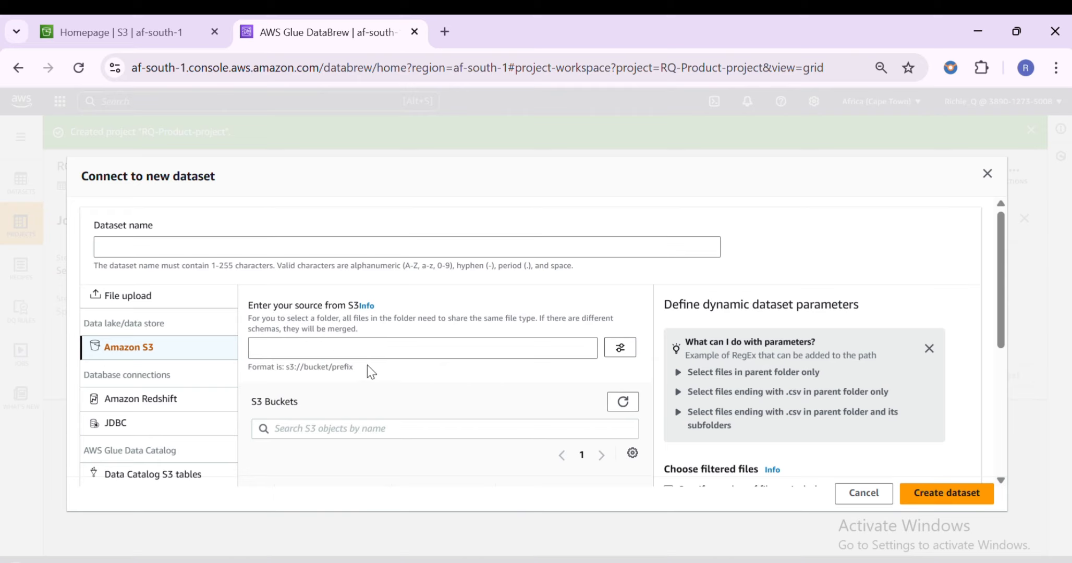
Step: Browse Amazon S3 to the raw-data folder in glue-databrew-buckets and select Customers.csv as the source
{"action": "scroll", "coordinate": [374, 367], "scroll_direction": "down", "scroll_amount": 5}
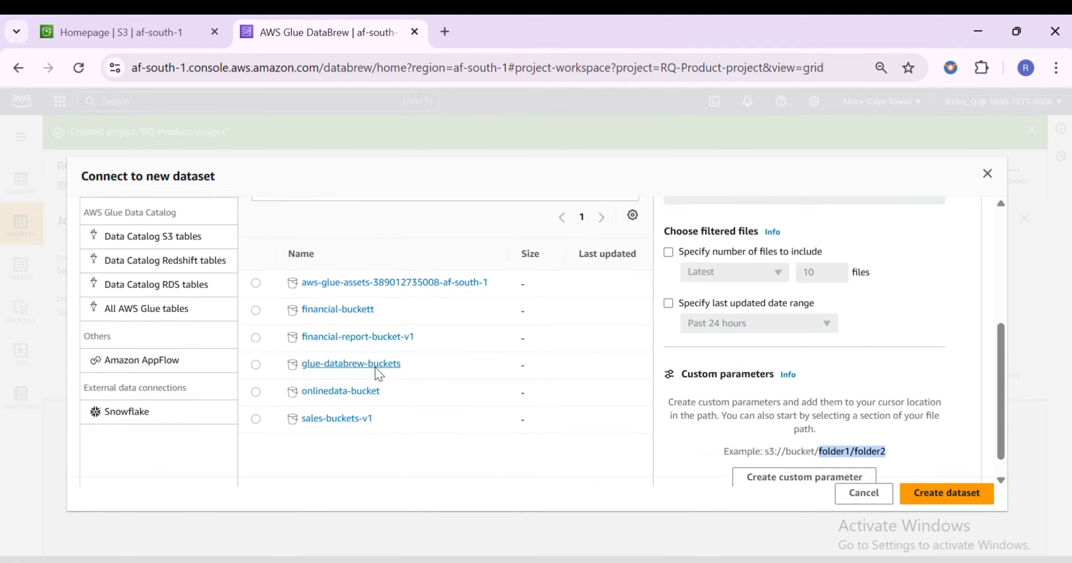
{"action": "left_click", "coordinate": [332, 357]}
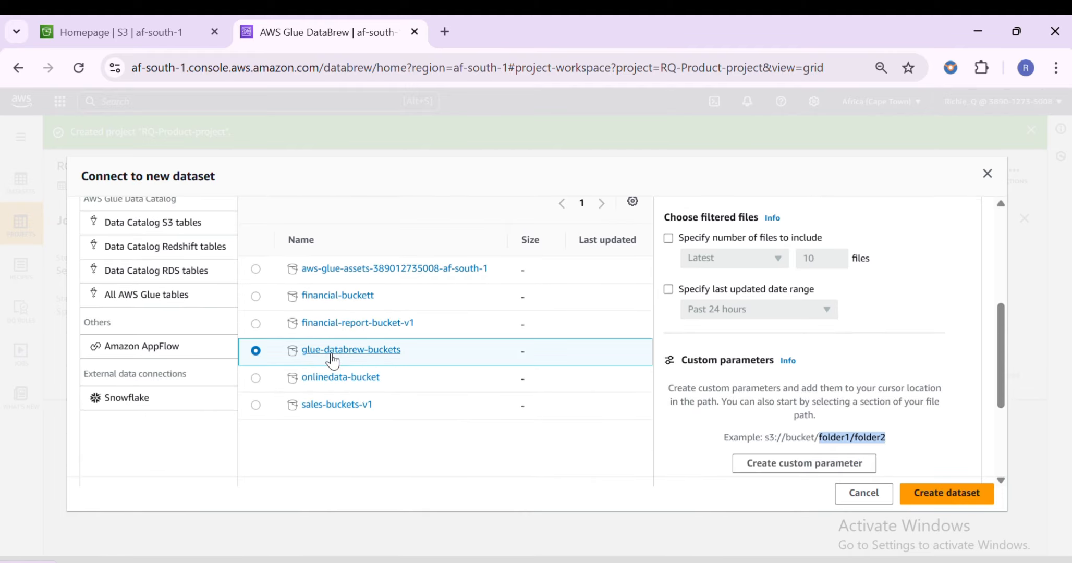
{"action": "left_click", "coordinate": [331, 356]}
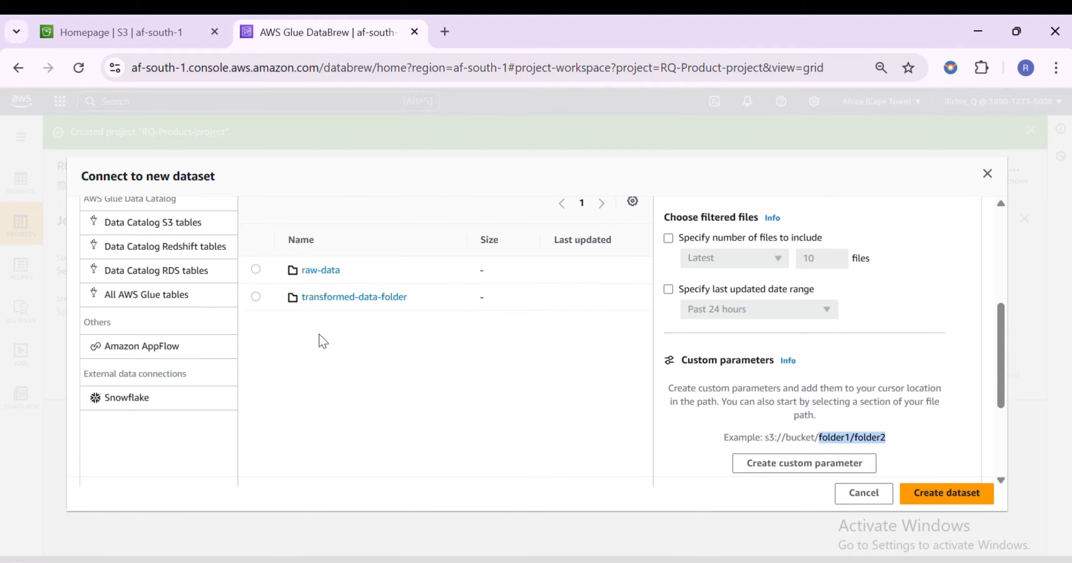
{"action": "left_click", "coordinate": [309, 271]}
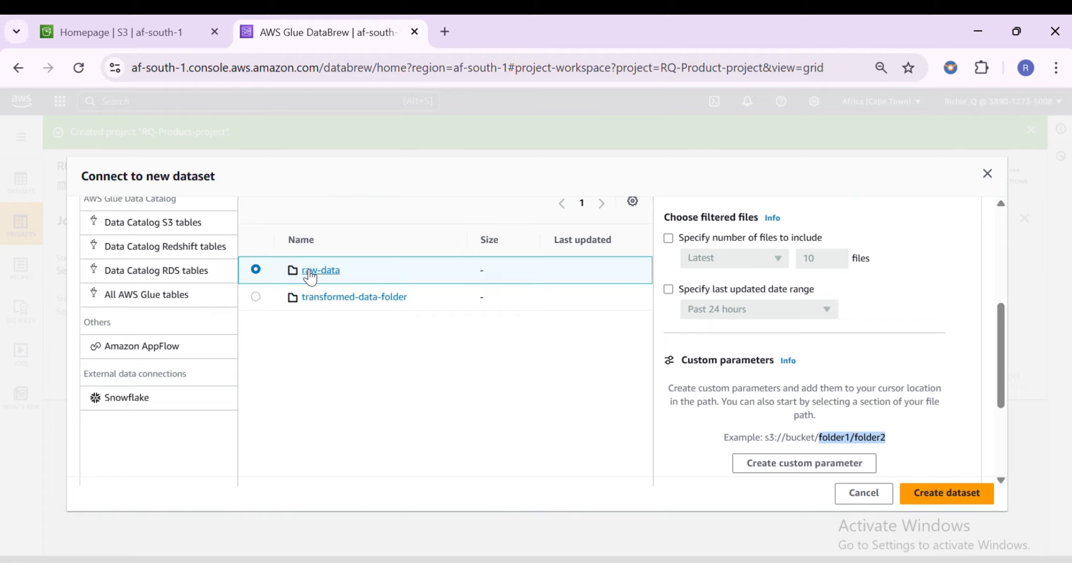
{"action": "left_click", "coordinate": [323, 271]}
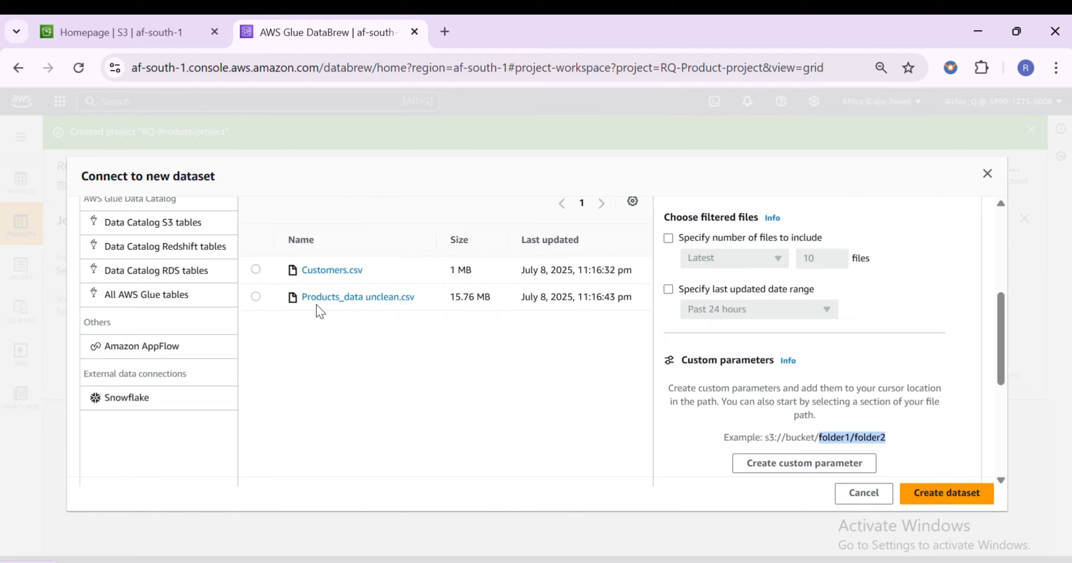
{"action": "left_click", "coordinate": [255, 269]}
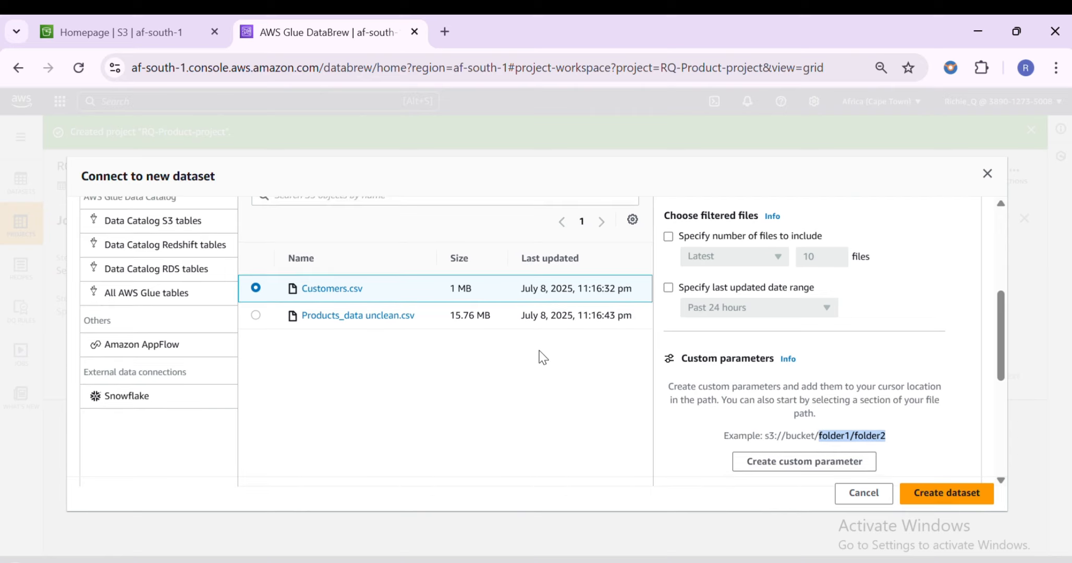
Step: Create the Customers dataset as a comma-delimited CSV with its first row treated as header
{"action": "scroll", "coordinate": [539, 355], "scroll_direction": "down", "scroll_amount": 3}
{"action": "scroll", "coordinate": [536, 355], "scroll_direction": "down", "scroll_amount": 2}
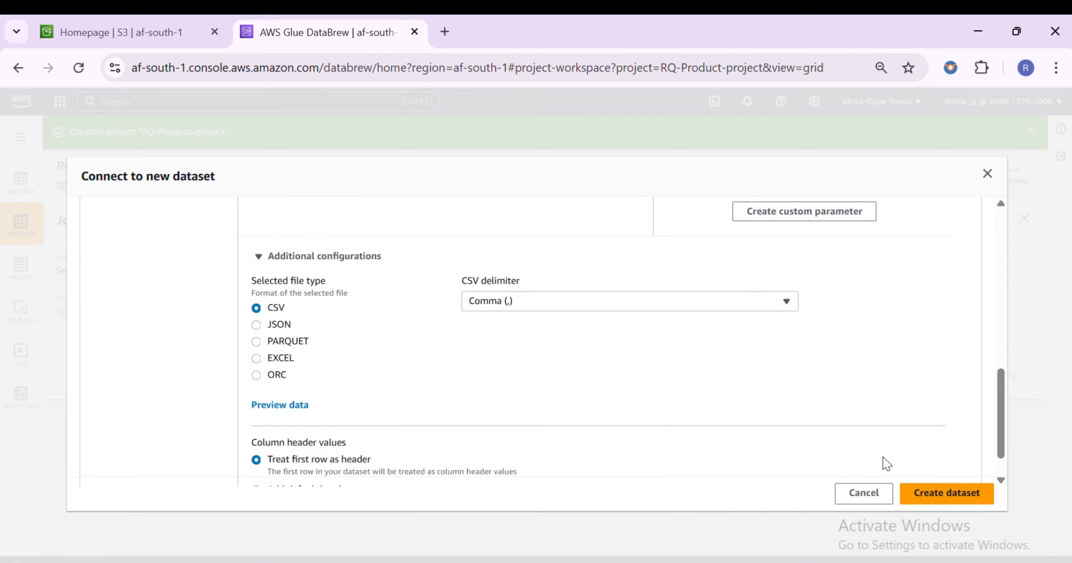
{"action": "scroll", "coordinate": [800, 419], "scroll_direction": "down", "scroll_amount": 1}
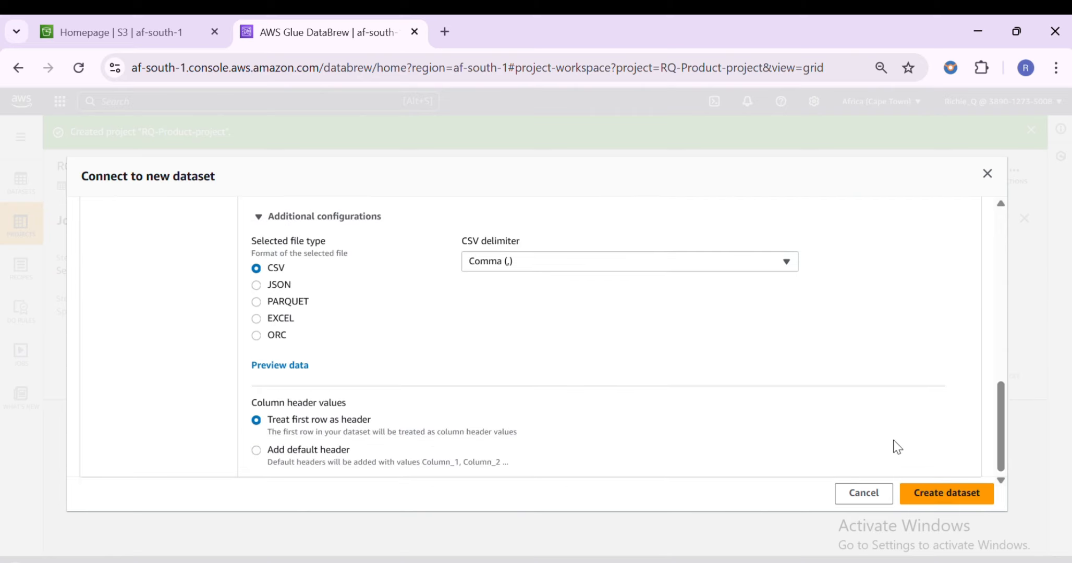
{"action": "left_click", "coordinate": [924, 495]}
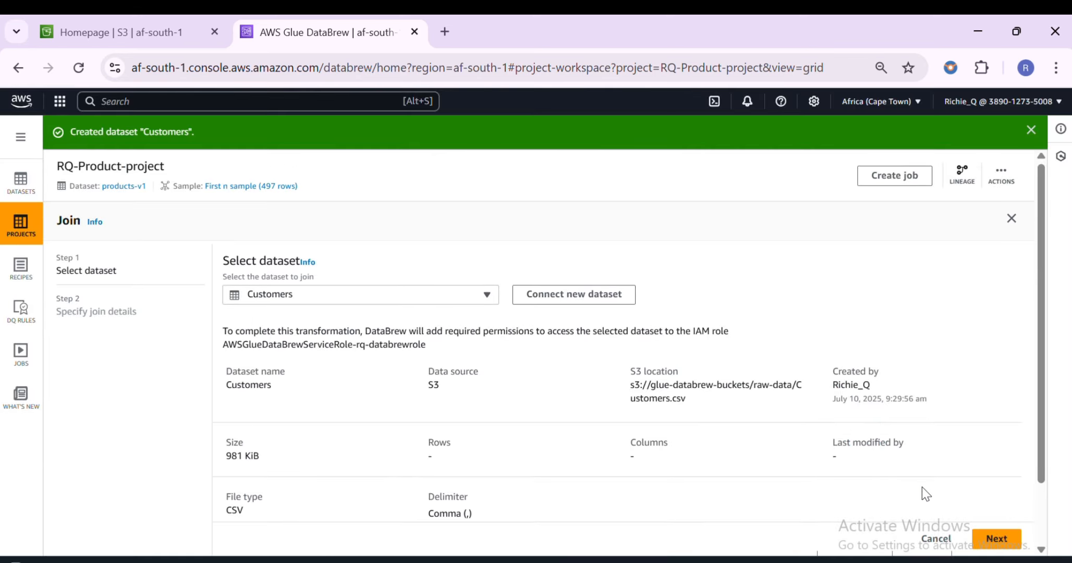
Step: Examine the Customers dataset's preview rows and its schema, including the CUSTOMER ID and PHONE NUMBER columns
{"action": "scroll", "coordinate": [568, 319], "scroll_direction": "down", "scroll_amount": 2}
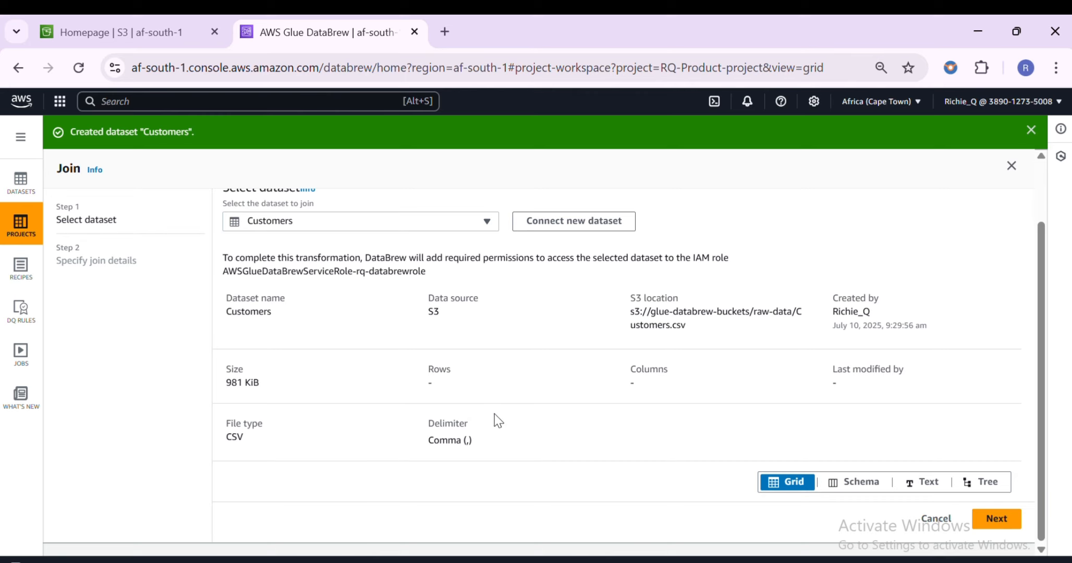
{"action": "scroll", "coordinate": [471, 356], "scroll_direction": "up", "scroll_amount": 2}
{"action": "scroll", "coordinate": [472, 357], "scroll_direction": "down", "scroll_amount": 6}
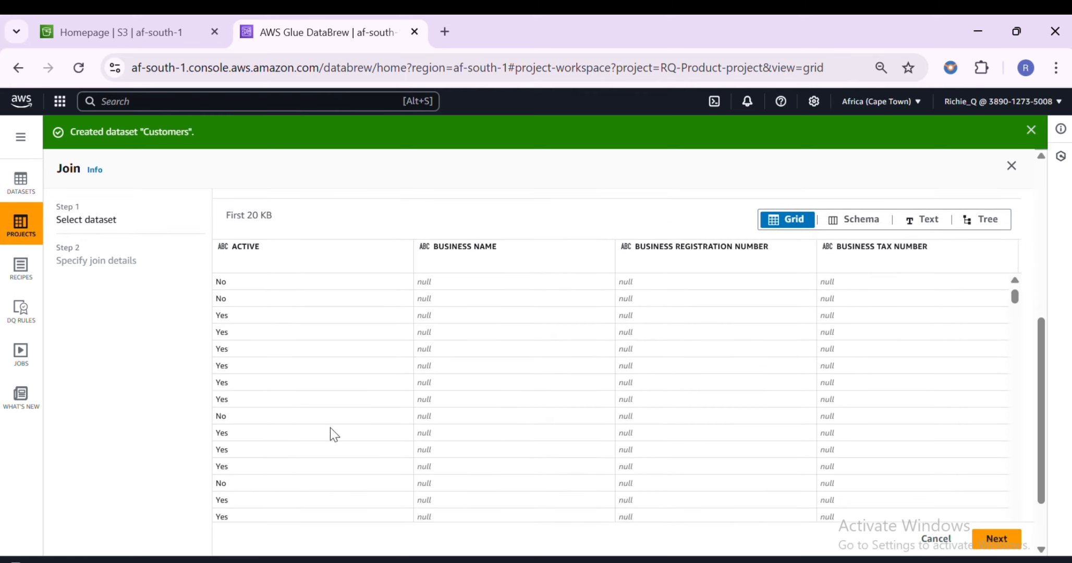
{"action": "scroll", "coordinate": [371, 430], "scroll_direction": "down", "scroll_amount": 3}
{"action": "scroll", "coordinate": [505, 440], "scroll_direction": "up", "scroll_amount": 3}
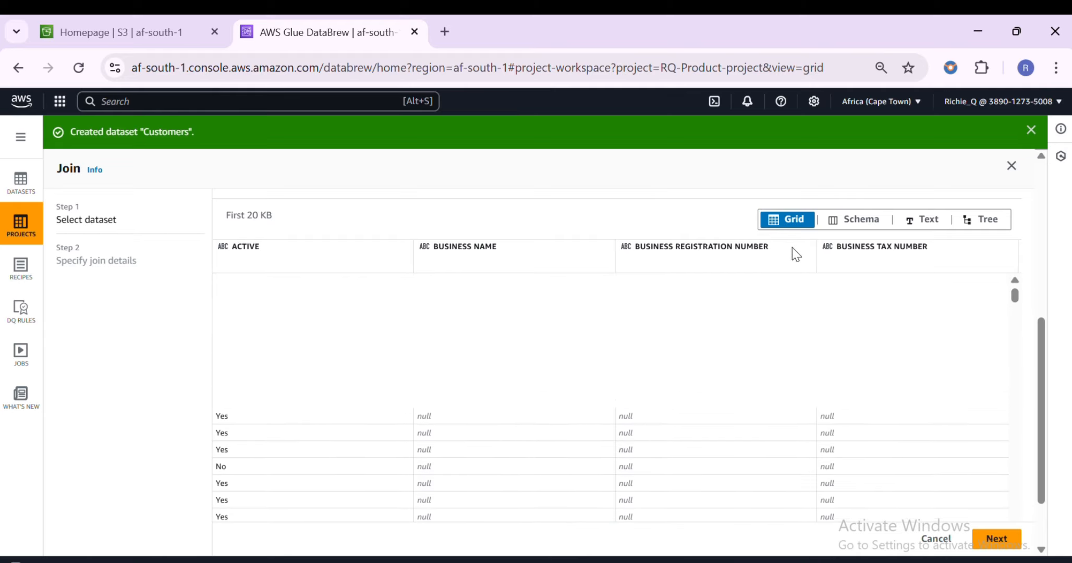
{"action": "left_click", "coordinate": [837, 220]}
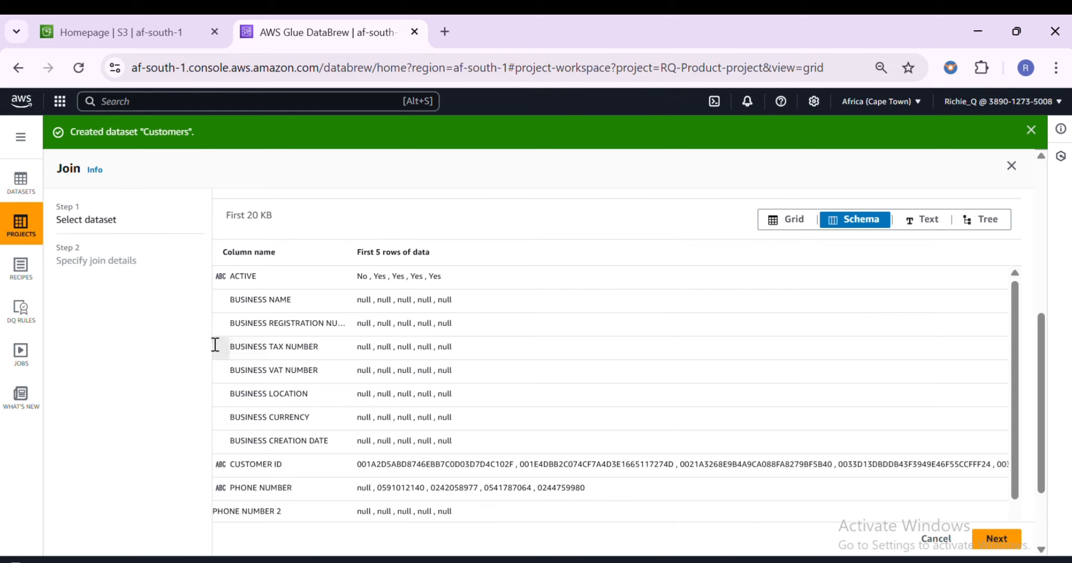
{"action": "scroll", "coordinate": [268, 377], "scroll_direction": "down", "scroll_amount": 3}
{"action": "scroll", "coordinate": [269, 348], "scroll_direction": "up", "scroll_amount": 3}
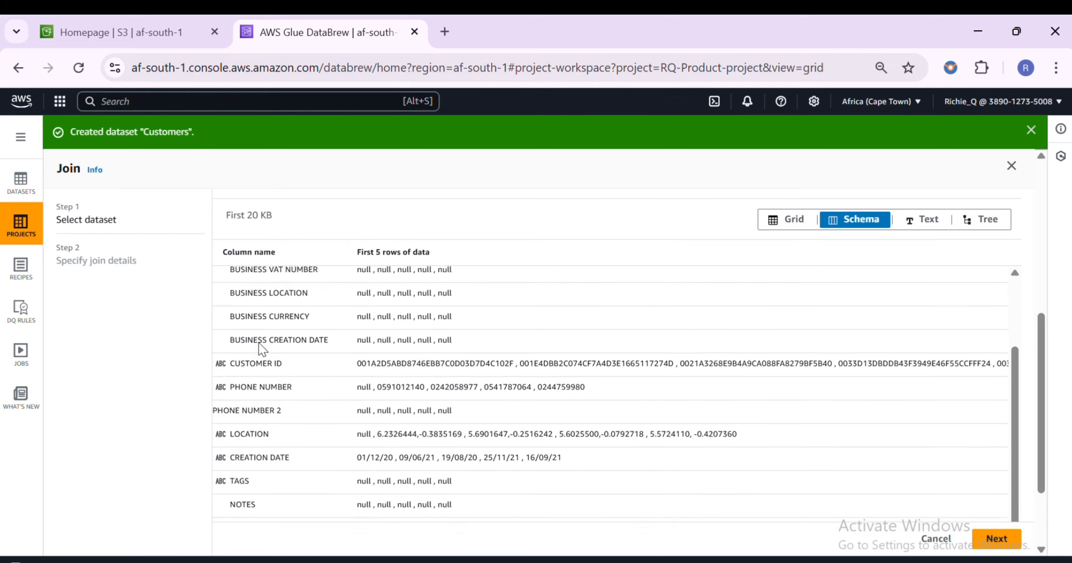
{"action": "scroll", "coordinate": [273, 322], "scroll_direction": "down", "scroll_amount": 3}
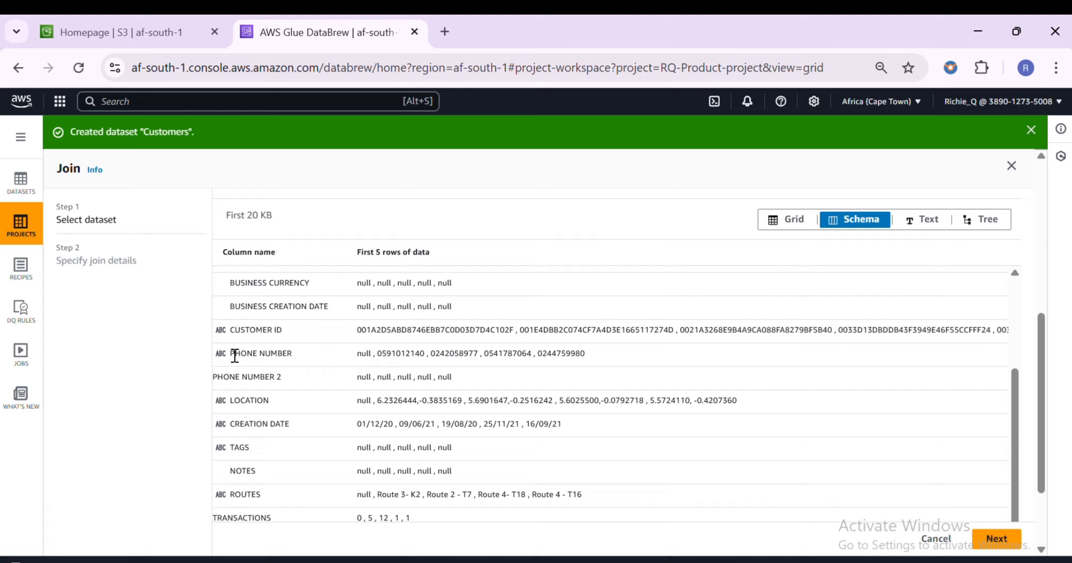
{"action": "left_click_drag", "start_coordinate": [233, 354], "coordinate": [264, 356]}
{"action": "left_click", "coordinate": [297, 355]}
Step: Return to the grid preview of Customers and check the dataset's row and column counts
{"action": "left_click", "coordinate": [786, 220]}
{"action": "scroll", "coordinate": [740, 283], "scroll_direction": "up", "scroll_amount": 2}
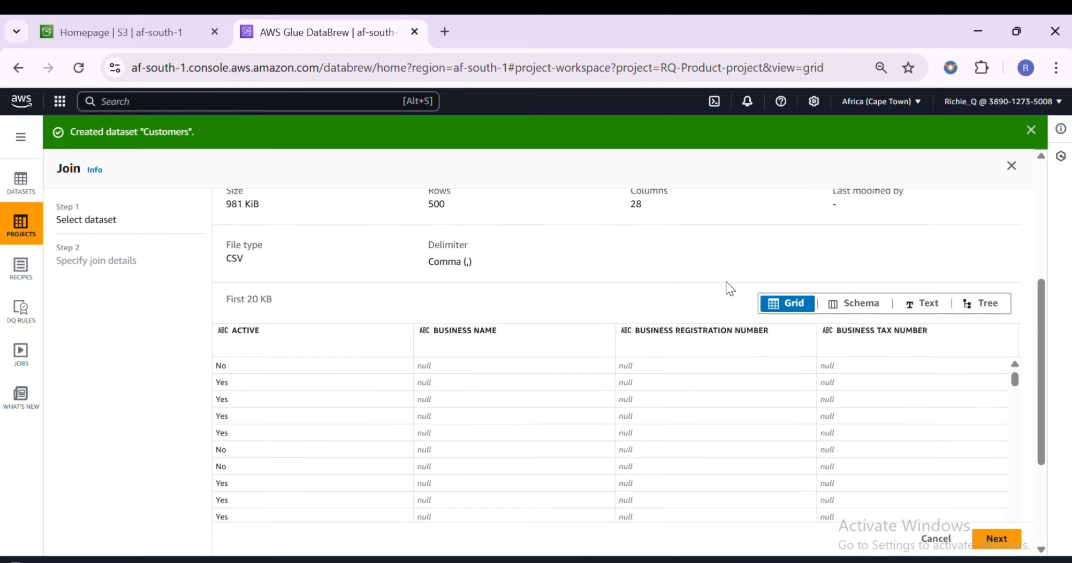
{"action": "scroll", "coordinate": [674, 287], "scroll_direction": "up", "scroll_amount": 2}
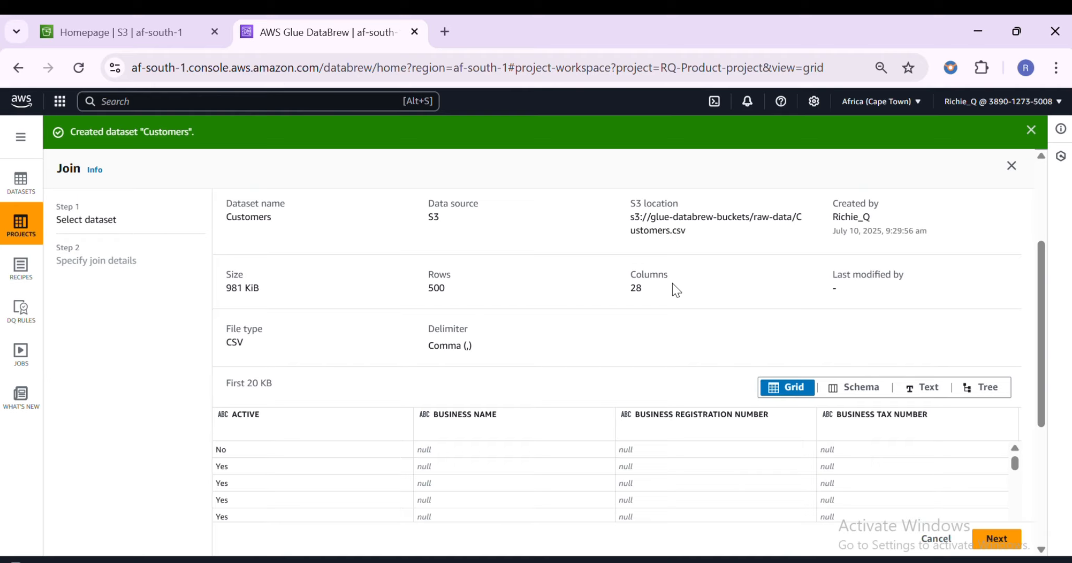
{"action": "scroll", "coordinate": [730, 392], "scroll_direction": "down", "scroll_amount": 2}
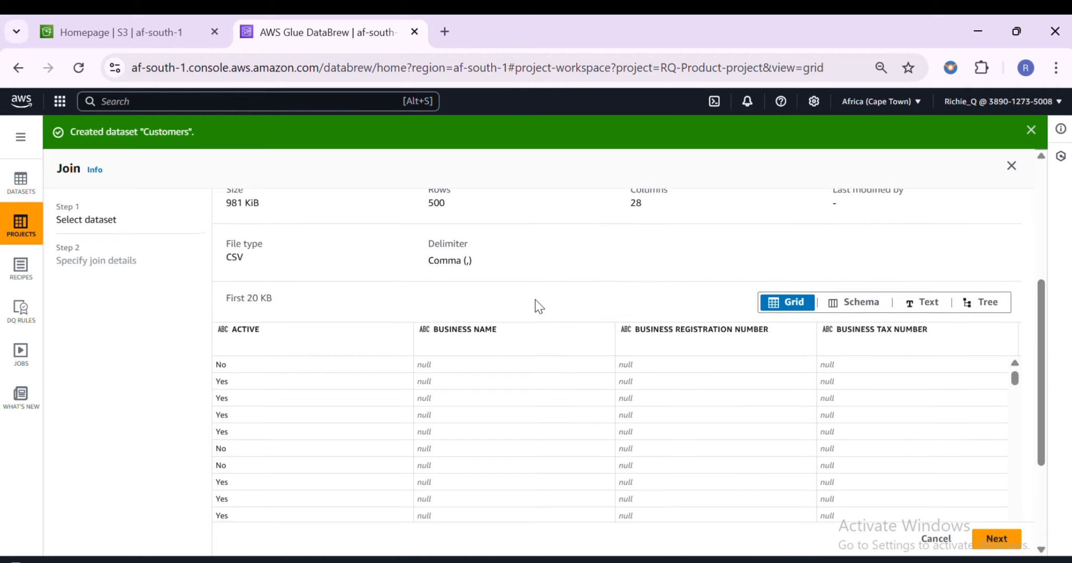
{"action": "scroll", "coordinate": [535, 302], "scroll_direction": "down", "scroll_amount": 2}
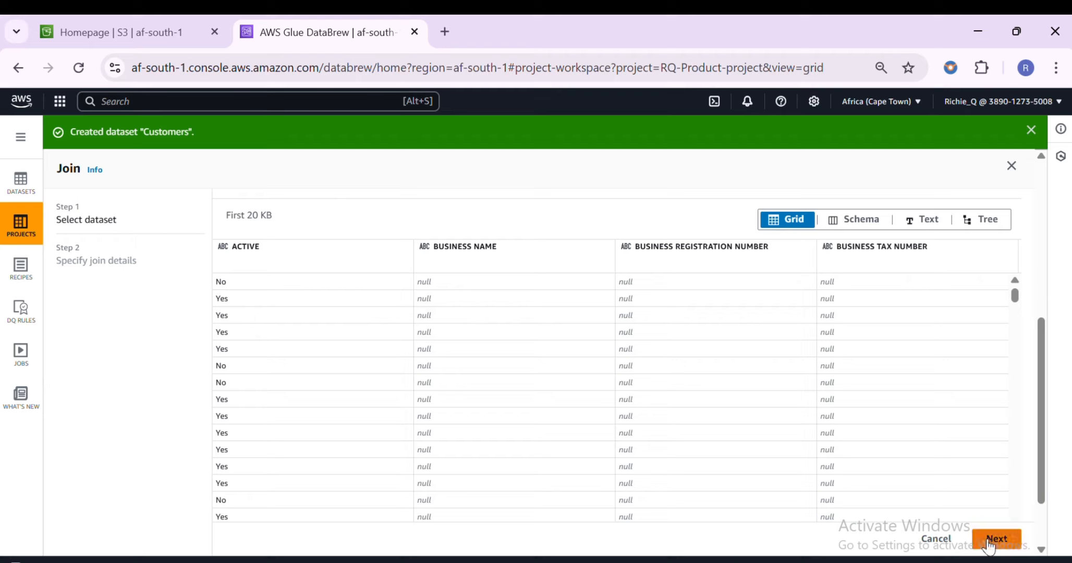
Step: Continue to the join details and match ID CUSTOMER in products-v1 with CUSTOMER ID in Customers for the inner join
{"action": "left_click", "coordinate": [980, 539]}
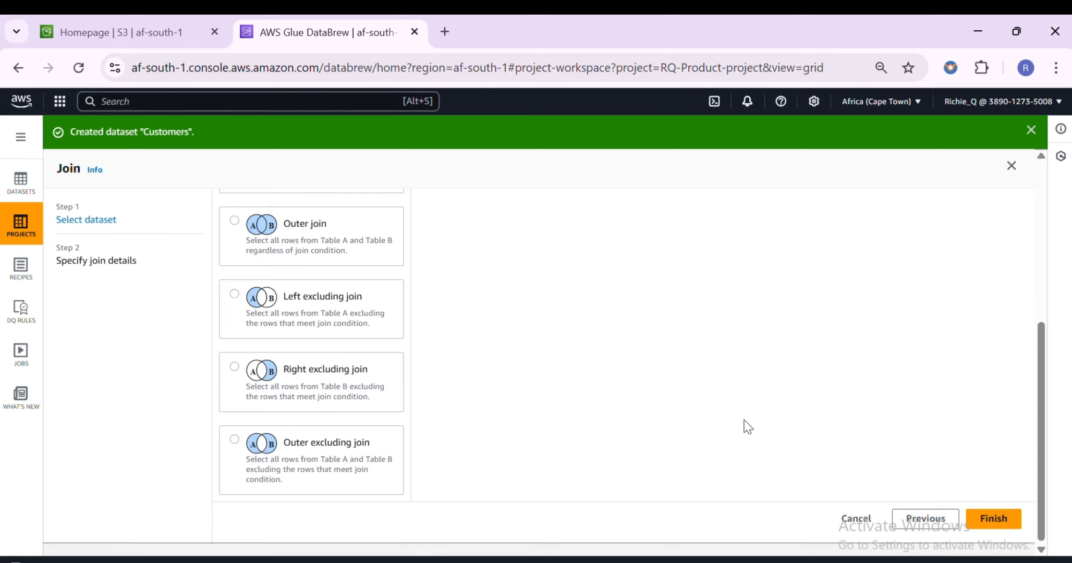
{"action": "scroll", "coordinate": [511, 428], "scroll_direction": "up", "scroll_amount": 5}
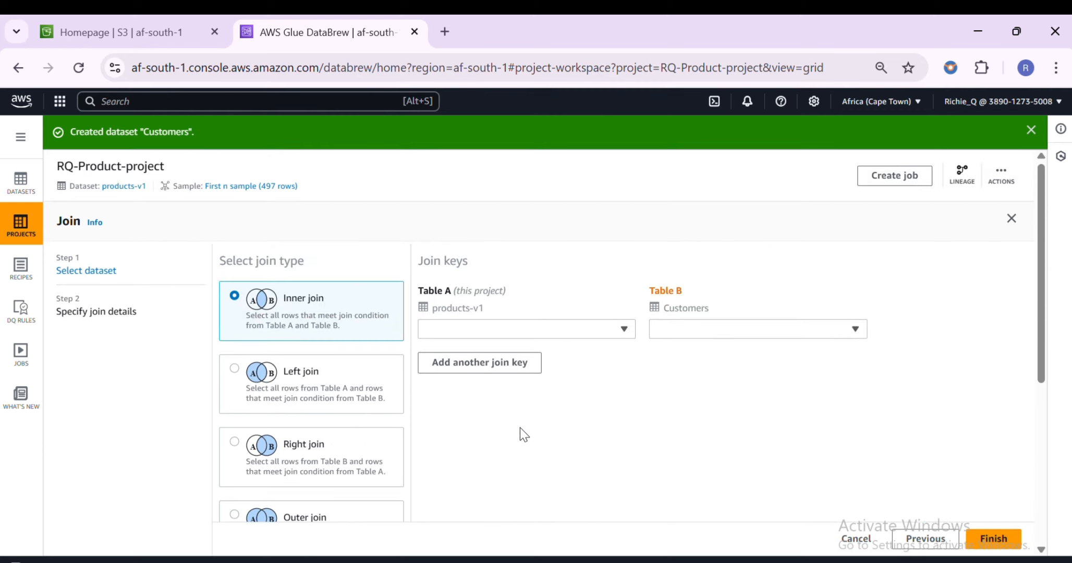
{"action": "scroll", "coordinate": [520, 428], "scroll_direction": "down", "scroll_amount": 2}
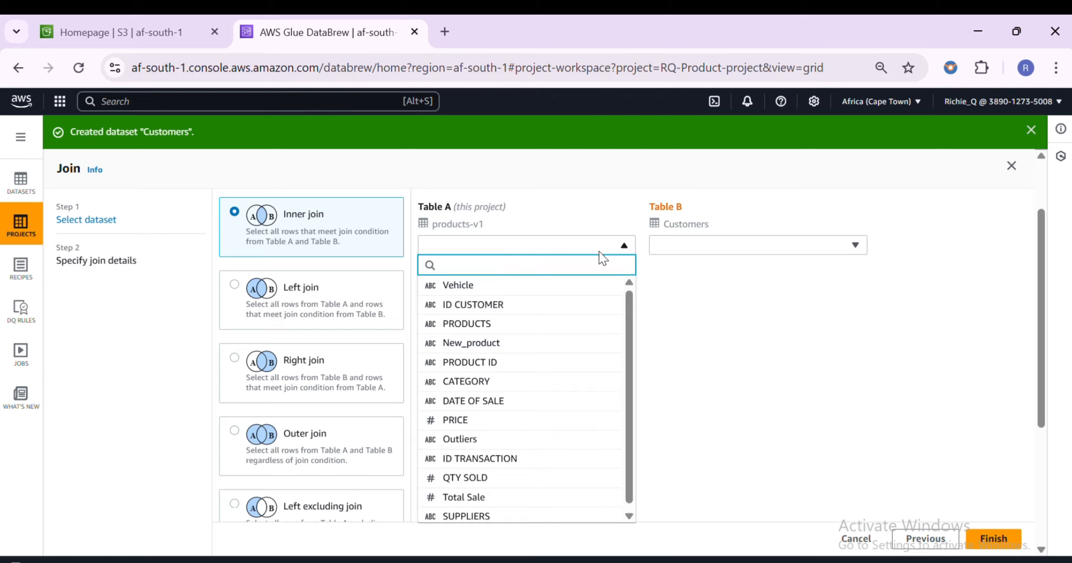
{"action": "left_click", "coordinate": [520, 306]}
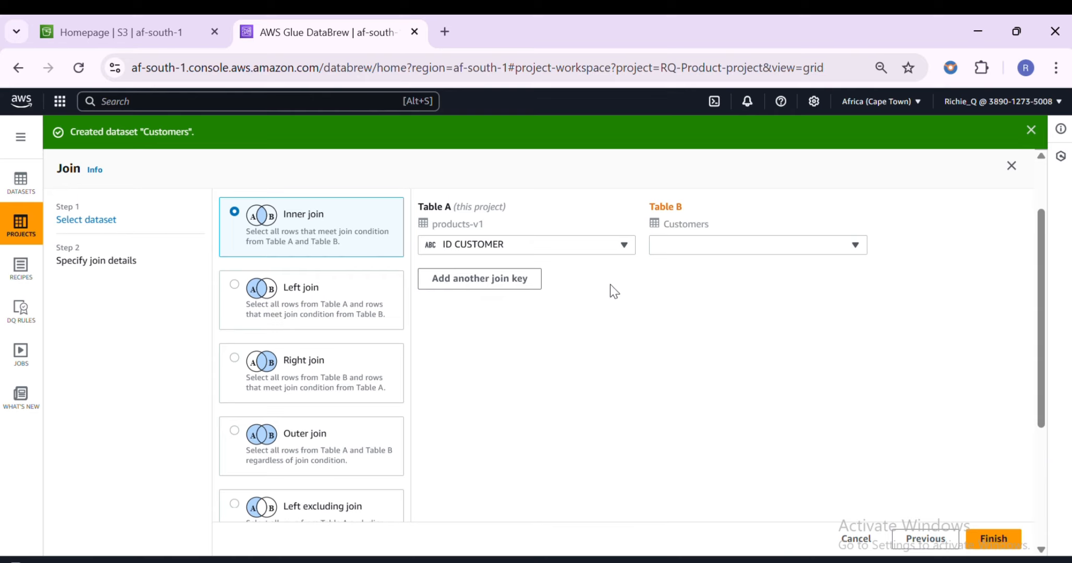
{"action": "left_click", "coordinate": [746, 246]}
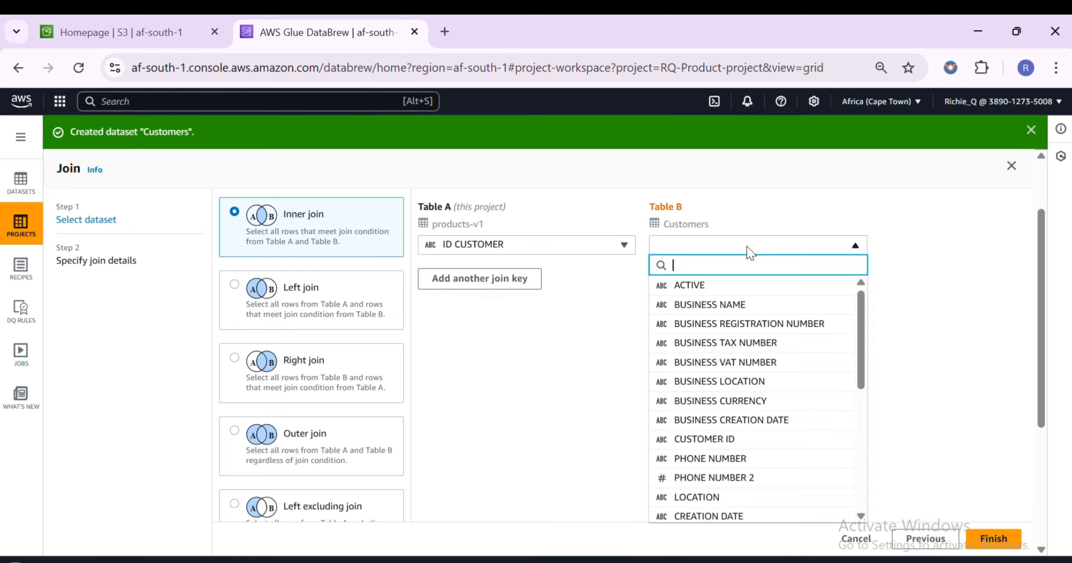
{"action": "left_click", "coordinate": [727, 439]}
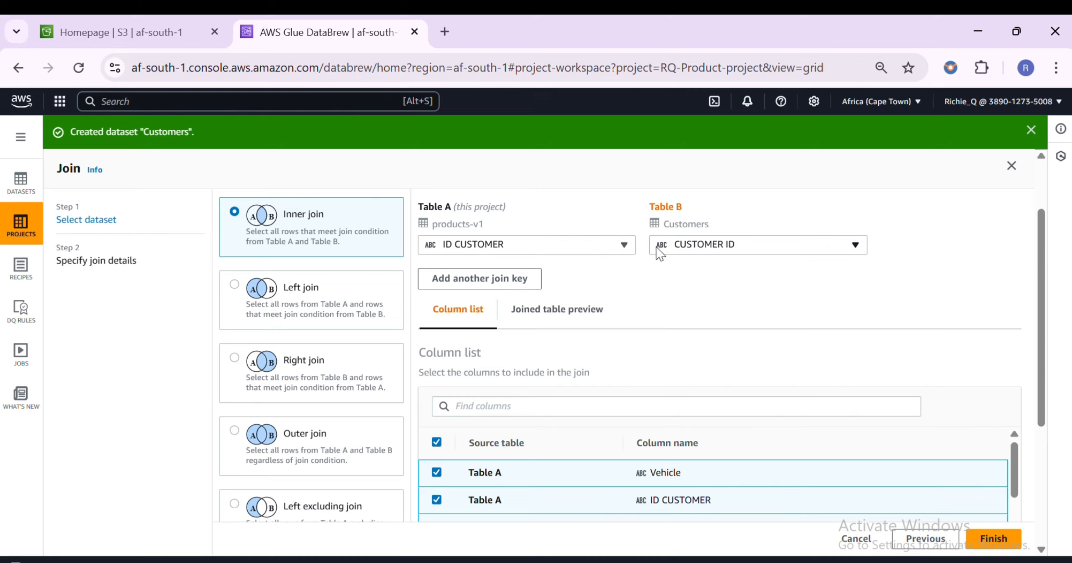
Step: Exclude ACTIVE and BUSINESS NAME, REGISTRATION NUMBER, TAX NUMBER, VAT NUMBER, LOCATION, CURRENCY and CREATION DATE of Table B from the join
{"action": "scroll", "coordinate": [667, 263], "scroll_direction": "down", "scroll_amount": 3}
{"action": "scroll", "coordinate": [725, 319], "scroll_direction": "down", "scroll_amount": 1}
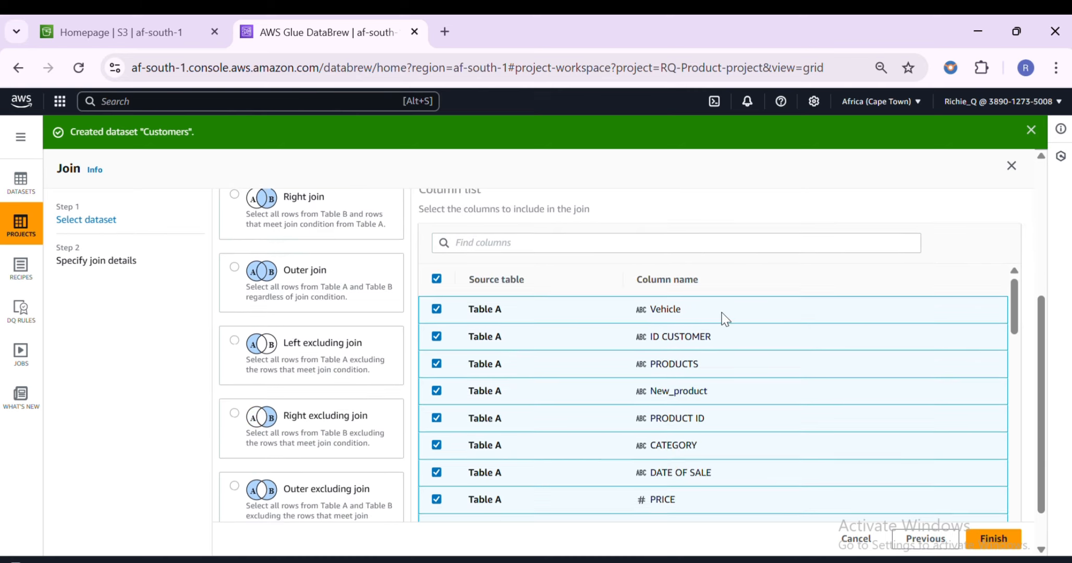
{"action": "scroll", "coordinate": [725, 319], "scroll_direction": "up", "scroll_amount": 2}
{"action": "scroll", "coordinate": [725, 319], "scroll_direction": "down", "scroll_amount": 2}
{"action": "scroll", "coordinate": [725, 319], "scroll_direction": "down", "scroll_amount": 3}
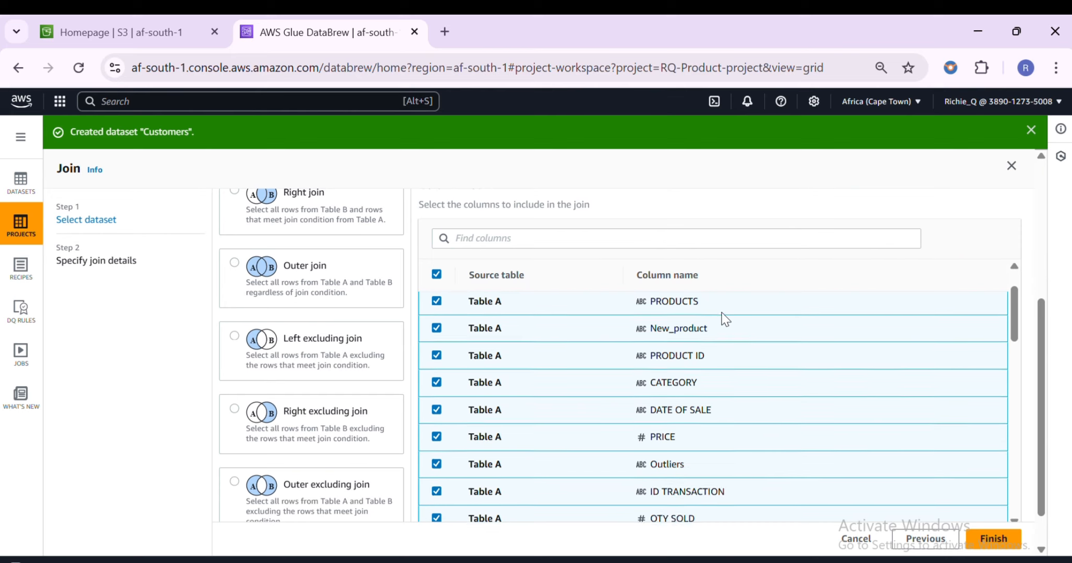
{"action": "scroll", "coordinate": [701, 341], "scroll_direction": "down", "scroll_amount": 2}
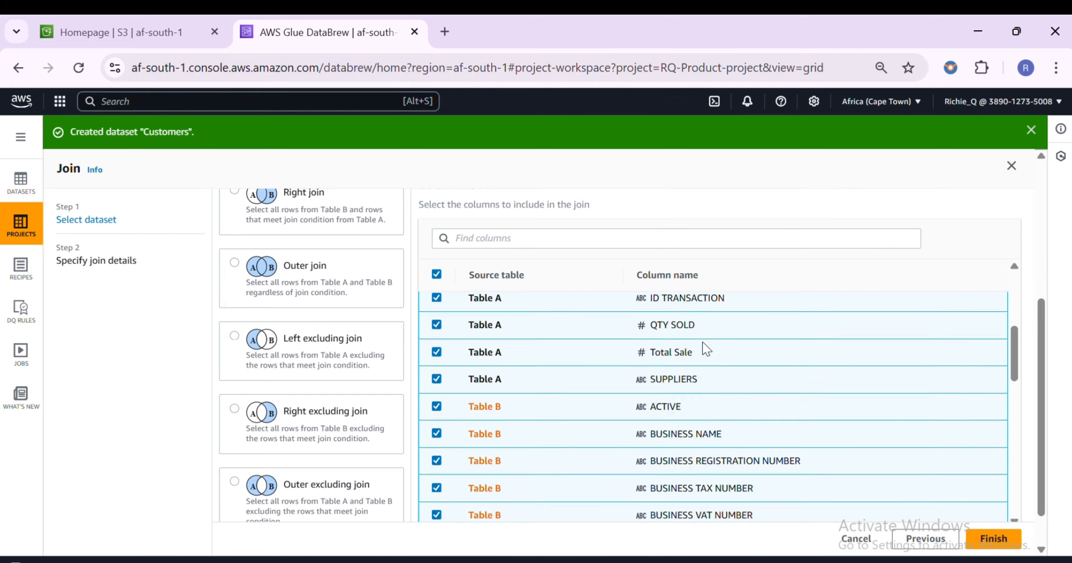
{"action": "scroll", "coordinate": [715, 360], "scroll_direction": "down", "scroll_amount": 2}
{"action": "scroll", "coordinate": [715, 363], "scroll_direction": "down", "scroll_amount": 1}
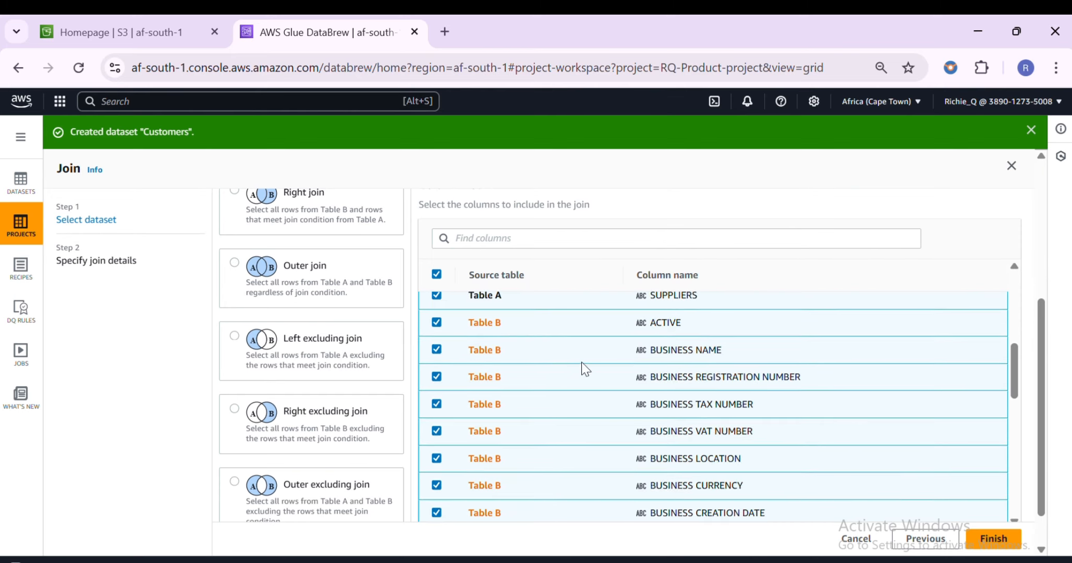
{"action": "left_click", "coordinate": [436, 322]}
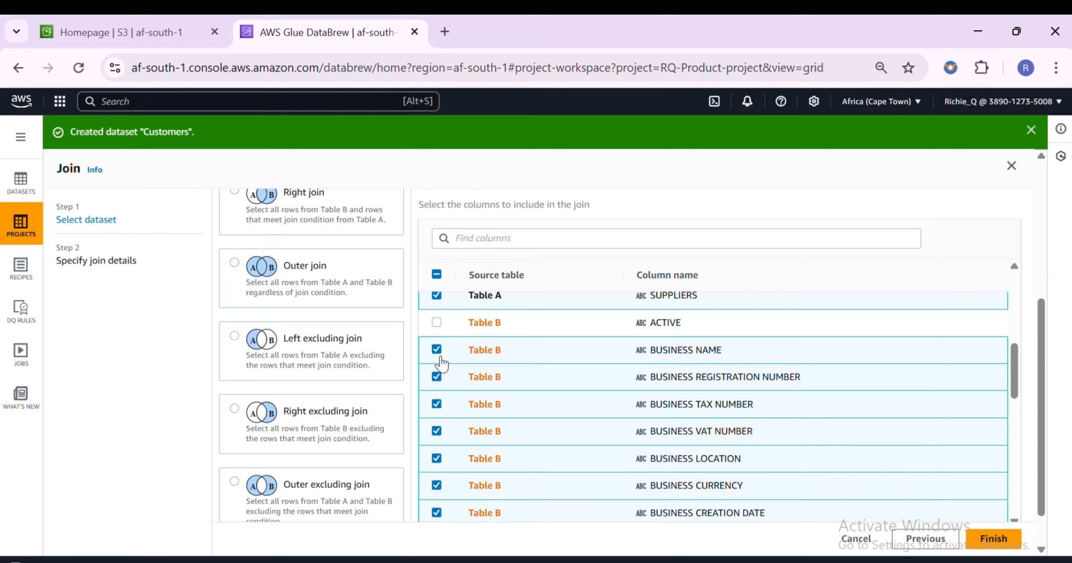
{"action": "left_click", "coordinate": [436, 349]}
{"action": "left_click", "coordinate": [436, 376]}
{"action": "left_click", "coordinate": [436, 404]}
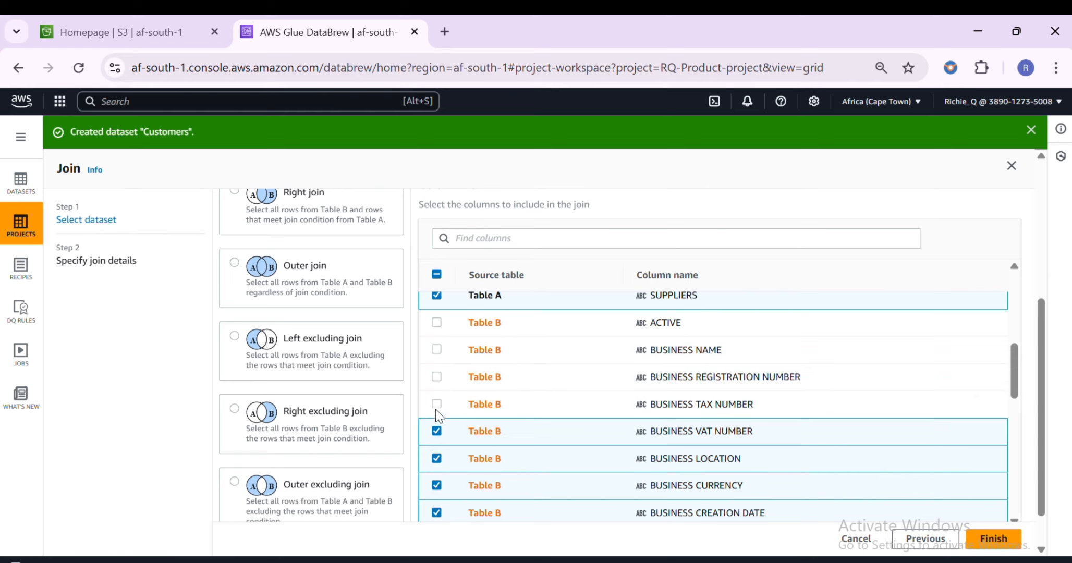
{"action": "left_click", "coordinate": [436, 431]}
{"action": "left_click", "coordinate": [436, 458]}
{"action": "left_click", "coordinate": [437, 484]}
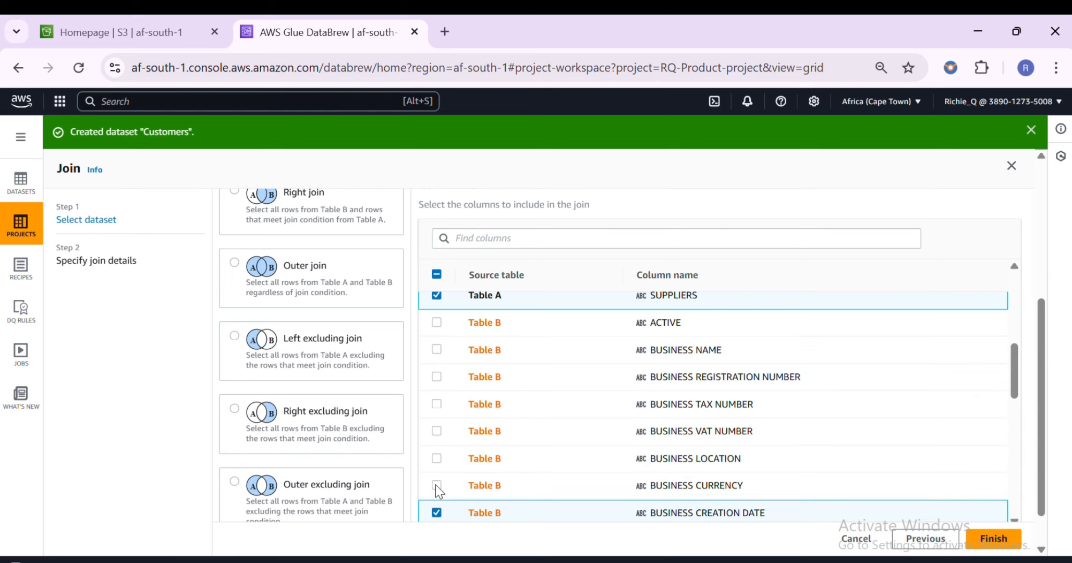
{"action": "scroll", "coordinate": [436, 484], "scroll_direction": "down", "scroll_amount": 2}
{"action": "left_click", "coordinate": [436, 429]}
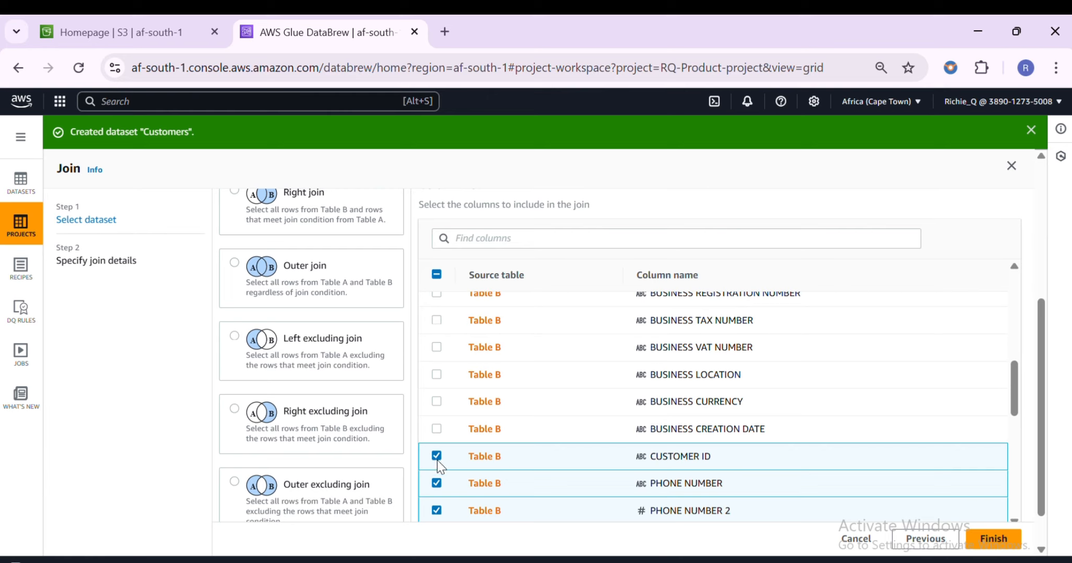
Step: Exclude Table B's CUSTOMER ID, PHONE NUMBER 2, LOCATION, CREATION DATE, TAGS, NOTES, ROUTES and TRANSACTIONS, keeping PHONE NUMBER included
{"action": "left_click", "coordinate": [436, 455]}
{"action": "scroll", "coordinate": [436, 472], "scroll_direction": "down", "scroll_amount": 2}
{"action": "left_click", "coordinate": [437, 427]}
{"action": "left_click", "coordinate": [436, 453]}
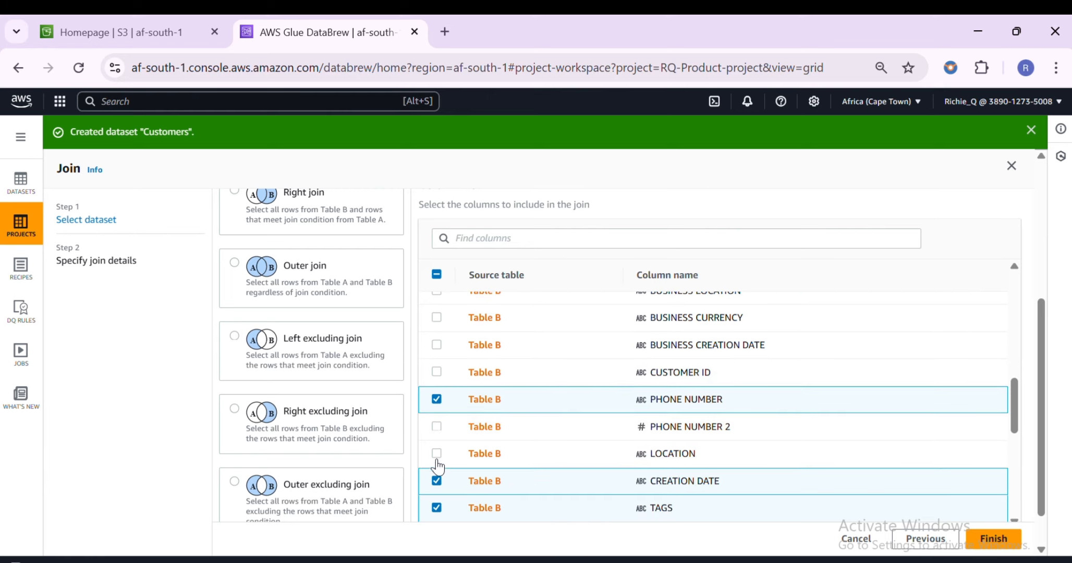
{"action": "left_click", "coordinate": [436, 480]}
{"action": "scroll", "coordinate": [437, 477], "scroll_direction": "down", "scroll_amount": 2}
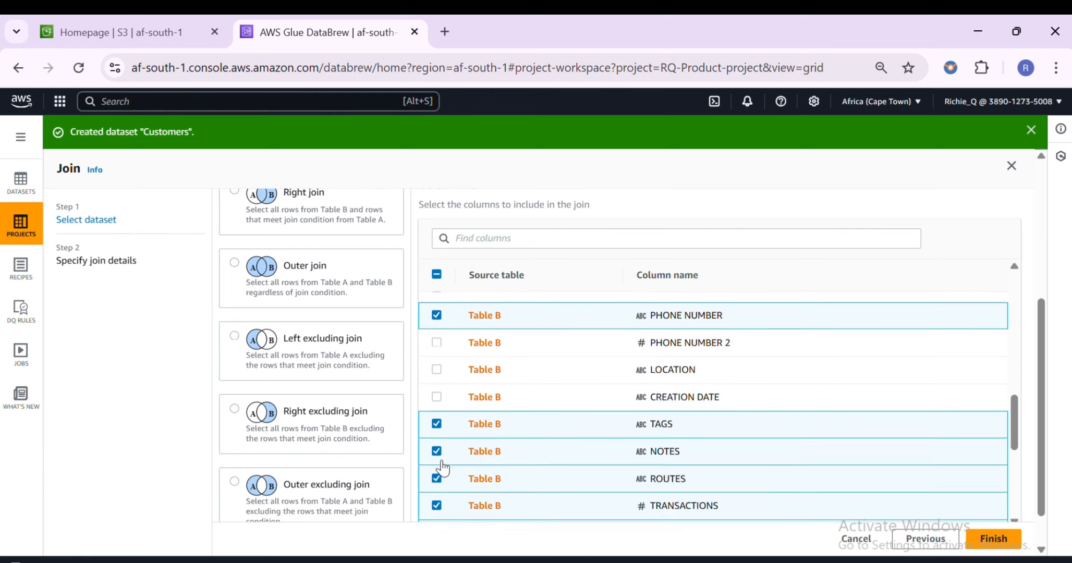
{"action": "left_click", "coordinate": [436, 424]}
{"action": "left_click", "coordinate": [436, 451]}
{"action": "left_click", "coordinate": [437, 478]}
{"action": "left_click", "coordinate": [437, 505]}
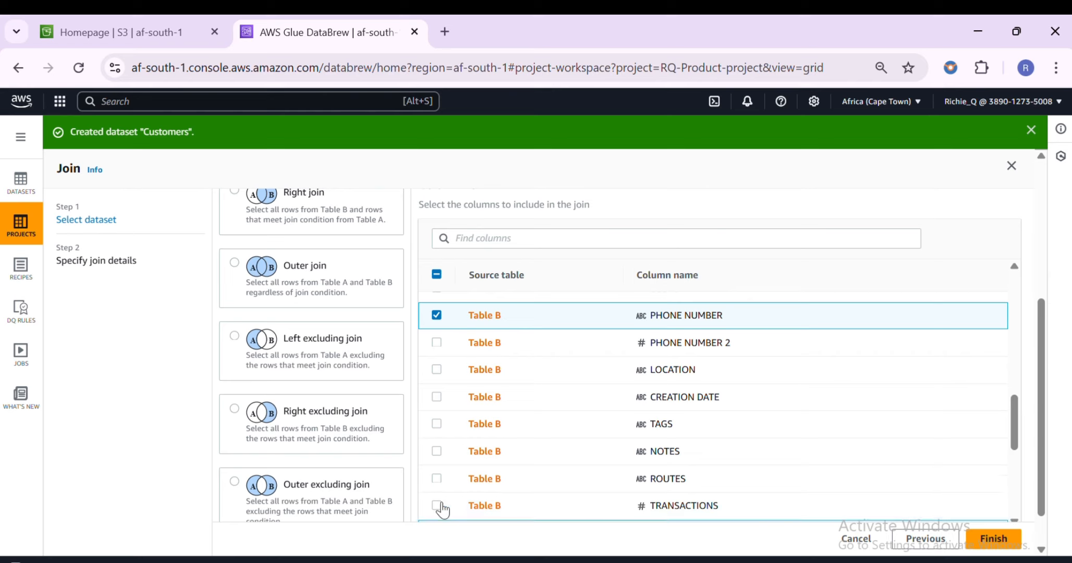
Step: Exclude Table B's LAST SALE DATE, number of users, USERS, Vehicles, VEHICLE TYPES and SUBTOTAL columns from the join
{"action": "scroll", "coordinate": [441, 485], "scroll_direction": "down", "scroll_amount": 2}
{"action": "left_click", "coordinate": [436, 449]}
{"action": "left_click", "coordinate": [437, 476]}
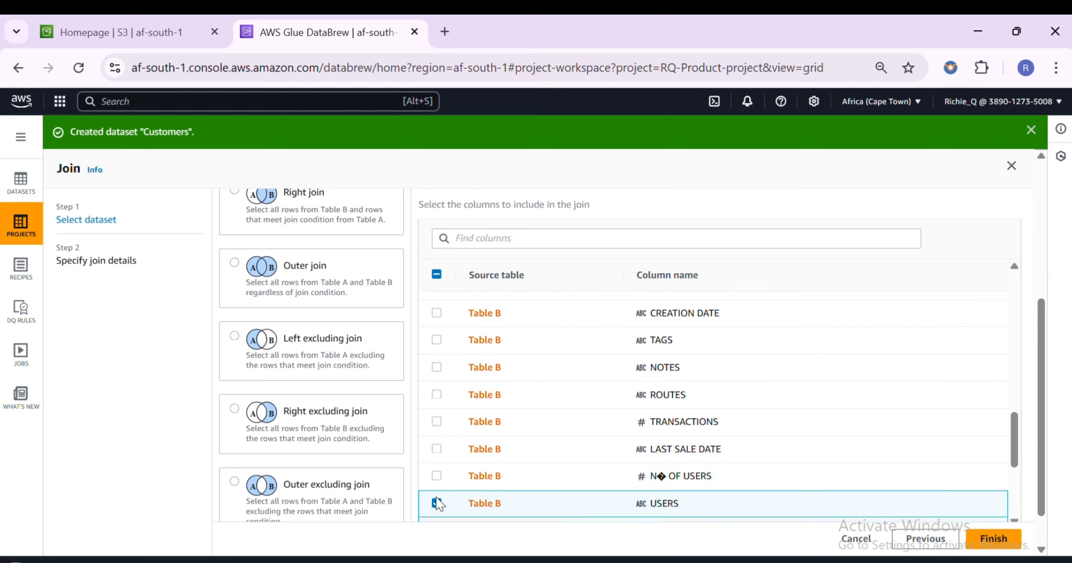
{"action": "left_click", "coordinate": [437, 503]}
{"action": "scroll", "coordinate": [439, 502], "scroll_direction": "down", "scroll_amount": 2}
{"action": "left_click", "coordinate": [436, 447]}
{"action": "left_click", "coordinate": [436, 473]}
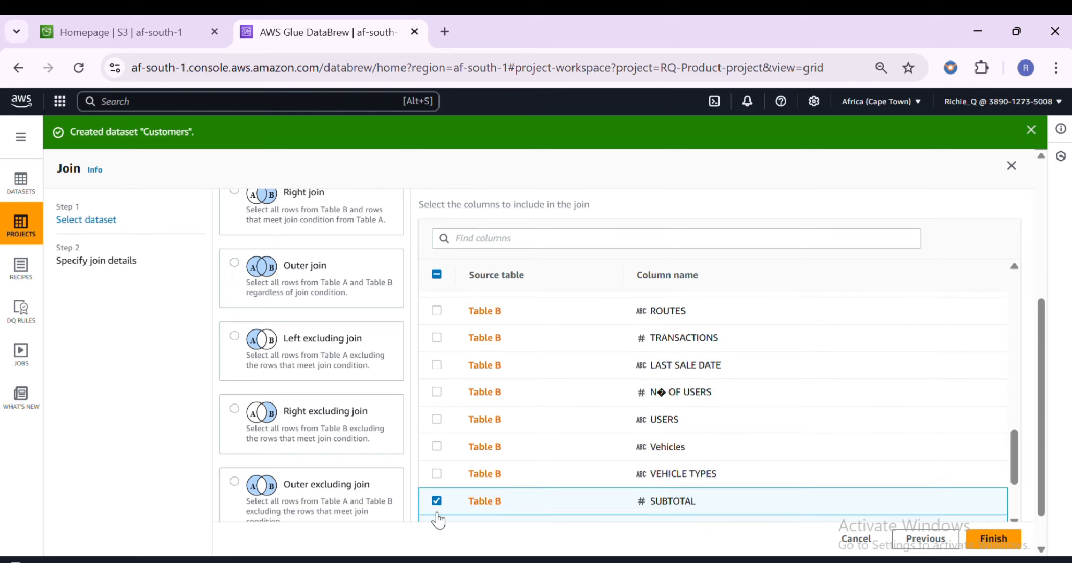
{"action": "left_click", "coordinate": [436, 500]}
Step: Exclude Table B's COST, DISCOUNT, TOTAL, PROFIT and COMMENTS- NOT AVAILABLE columns from the join
{"action": "scroll", "coordinate": [442, 508], "scroll_direction": "down", "scroll_amount": 3}
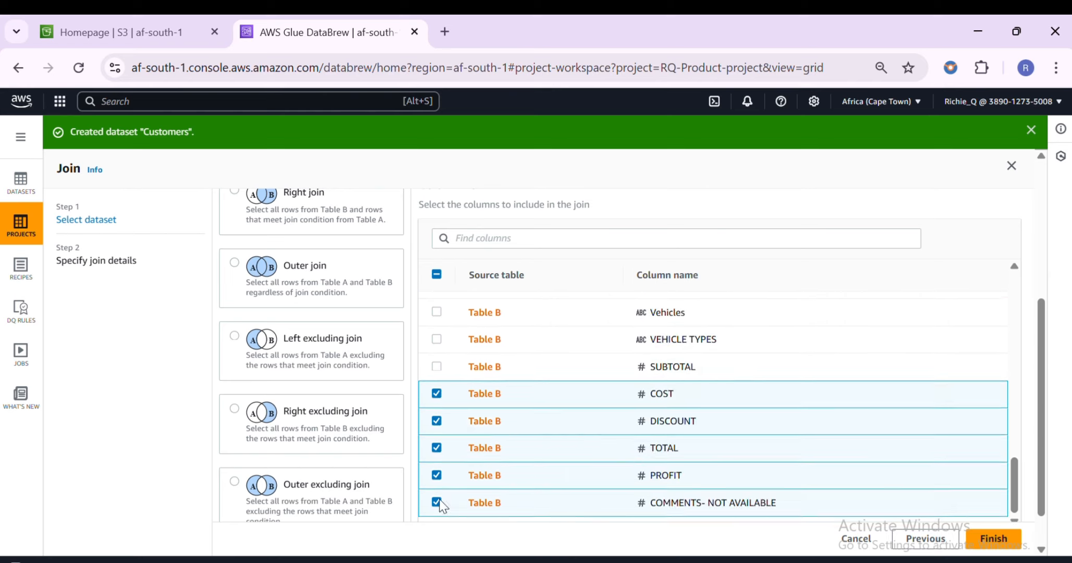
{"action": "left_click", "coordinate": [436, 393]}
{"action": "left_click", "coordinate": [436, 421]}
{"action": "left_click", "coordinate": [437, 447]}
{"action": "left_click", "coordinate": [436, 475]}
{"action": "left_click", "coordinate": [436, 502]}
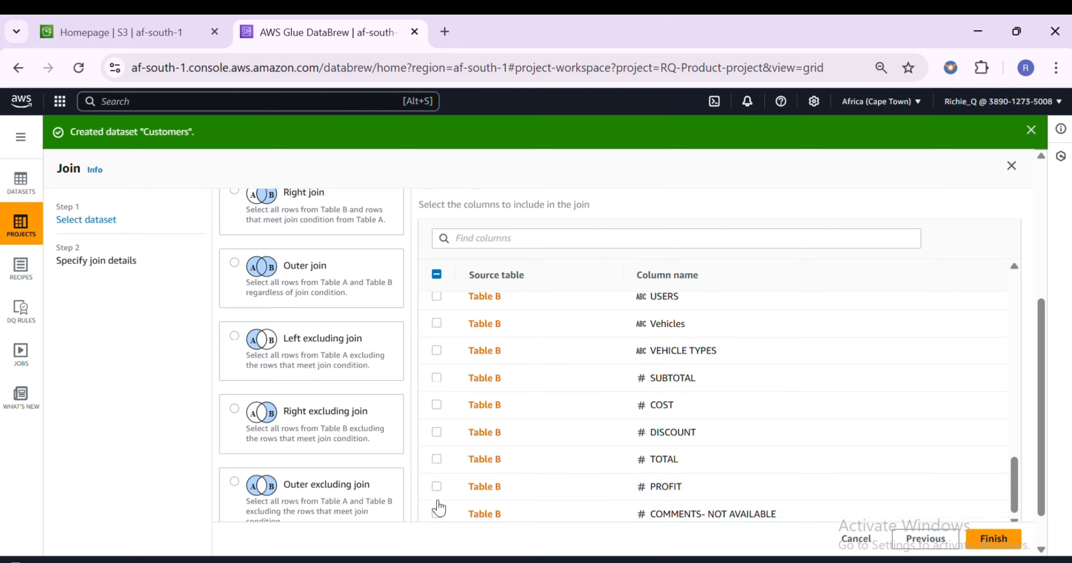
Step: Review the join keys and column selection, and finish the inner join with Customers
{"action": "scroll", "coordinate": [472, 494], "scroll_direction": "down", "scroll_amount": 1}
{"action": "scroll", "coordinate": [527, 503], "scroll_direction": "up", "scroll_amount": 5}
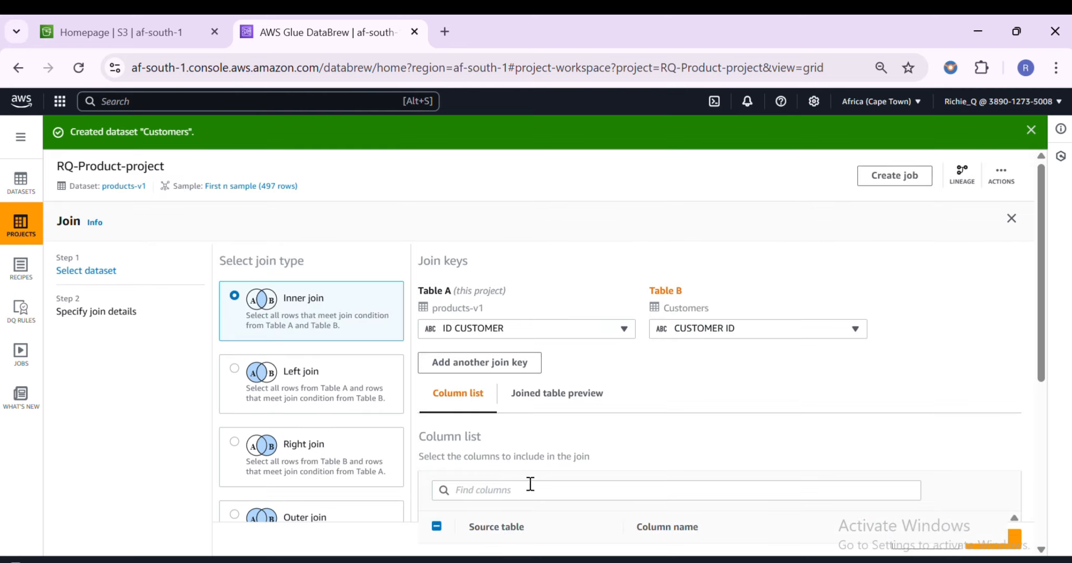
{"action": "scroll", "coordinate": [528, 484], "scroll_direction": "down", "scroll_amount": 4}
{"action": "scroll", "coordinate": [566, 462], "scroll_direction": "down", "scroll_amount": 1}
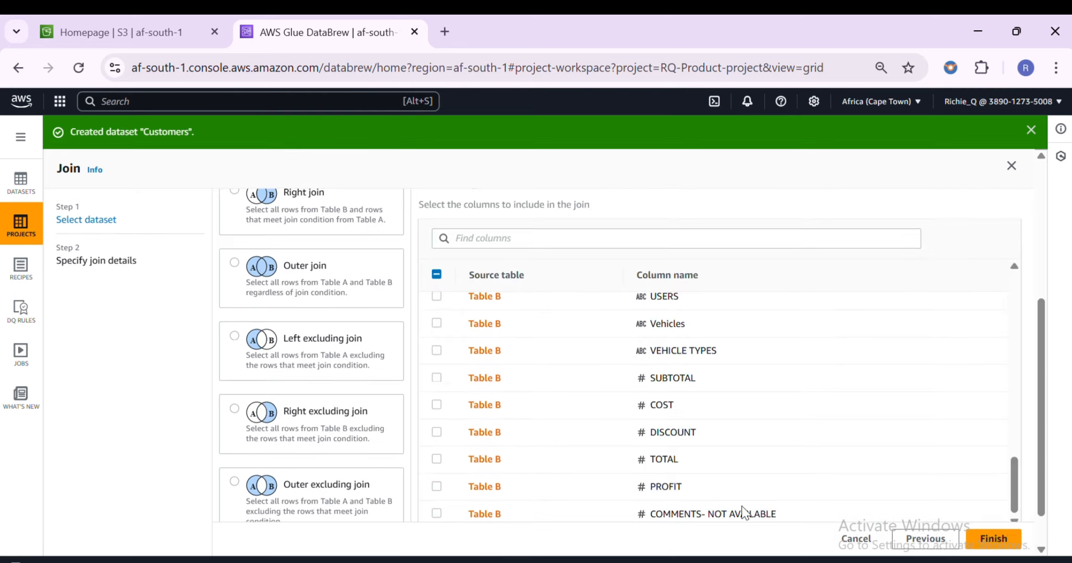
{"action": "left_click", "coordinate": [985, 542]}
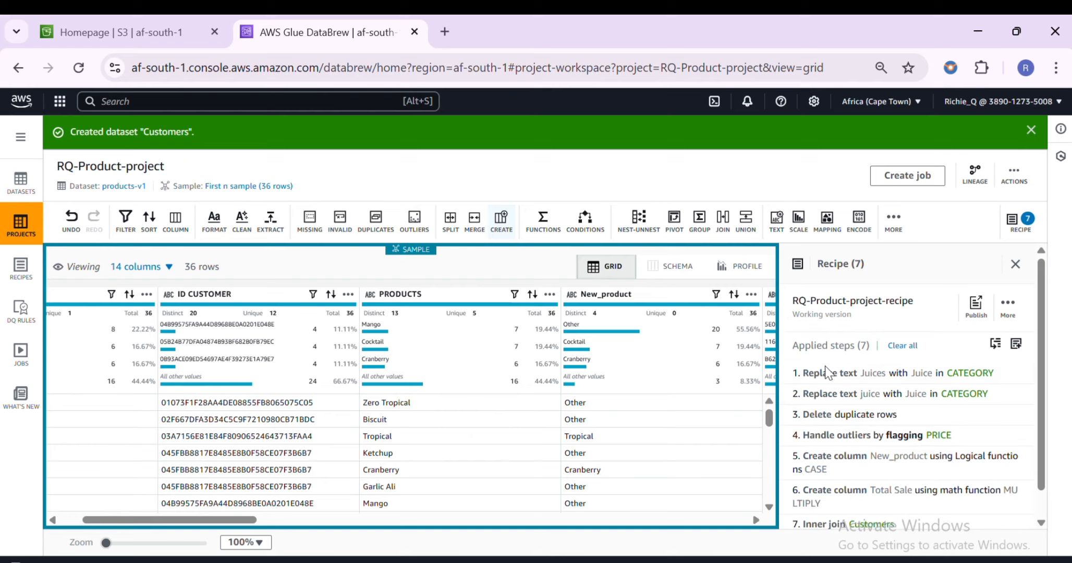
Step: Examine the applied recipe steps and the joined PHONE NUMBER column in the project grid
{"action": "scroll", "coordinate": [828, 406], "scroll_direction": "down", "scroll_amount": 1}
{"action": "mouse_move", "coordinate": [884, 493]}
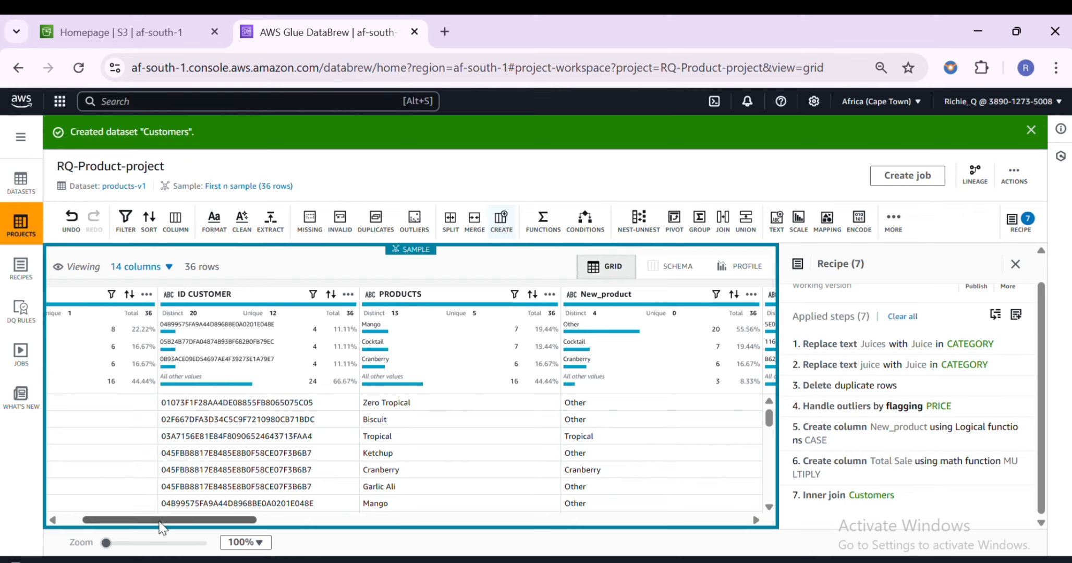
{"action": "left_click_drag", "start_coordinate": [162, 525], "coordinate": [663, 560]}
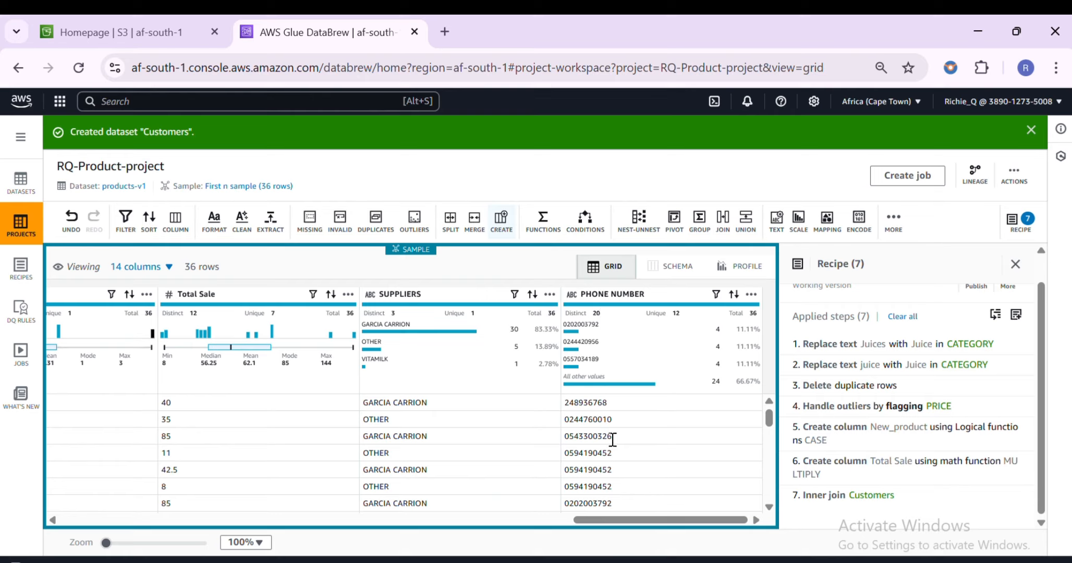
{"action": "scroll", "coordinate": [613, 466], "scroll_direction": "down", "scroll_amount": 5}
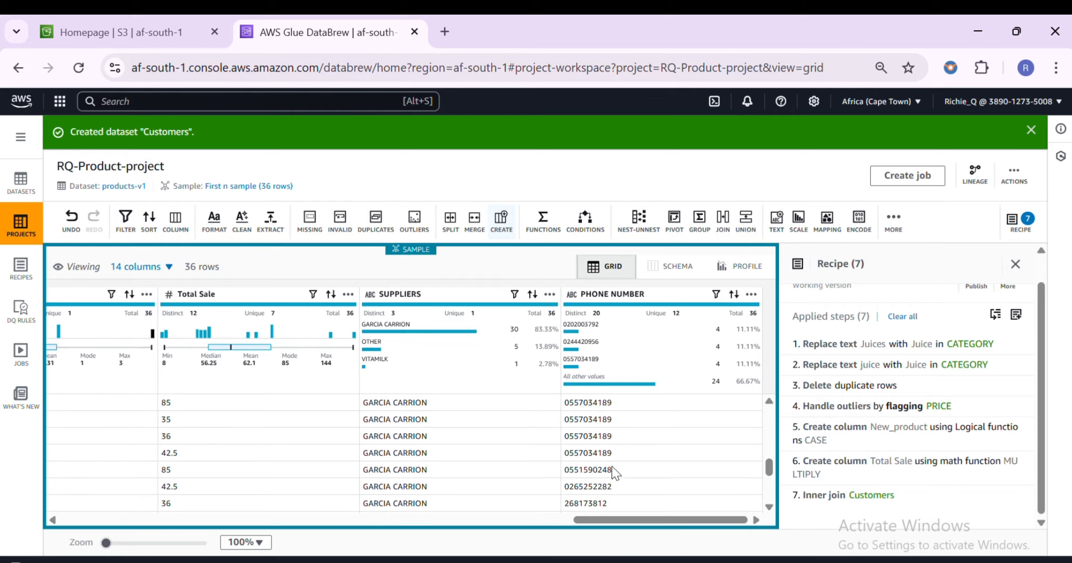
{"action": "scroll", "coordinate": [615, 467], "scroll_direction": "down", "scroll_amount": 2}
{"action": "scroll", "coordinate": [615, 468], "scroll_direction": "up", "scroll_amount": 2}
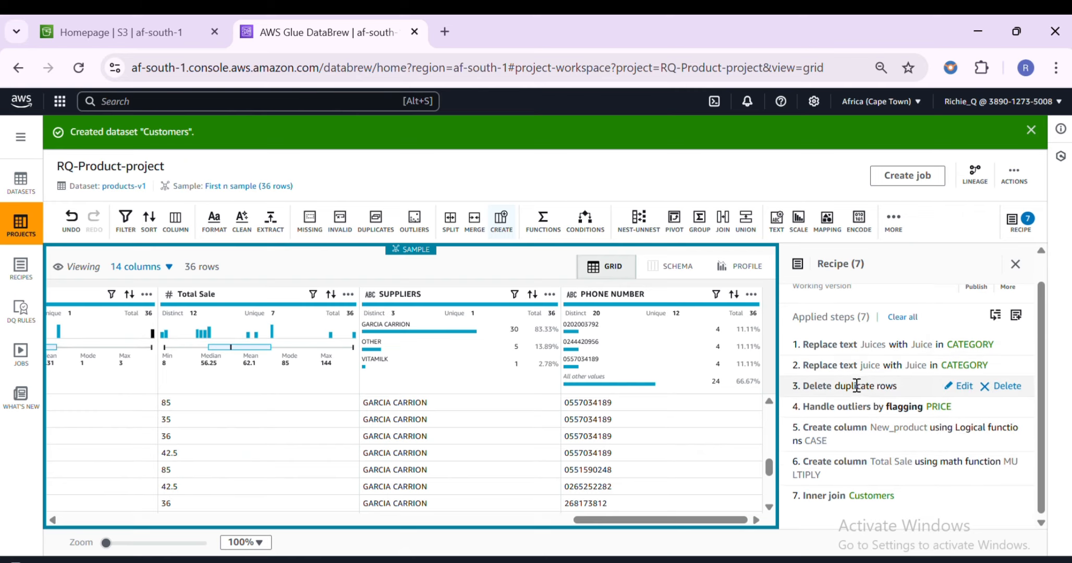
{"action": "scroll", "coordinate": [880, 357], "scroll_direction": "up", "scroll_amount": 1}
Step: Review the steps of RQ-Product-project-recipe and publish it as a new version without a description
{"action": "left_click", "coordinate": [1013, 223]}
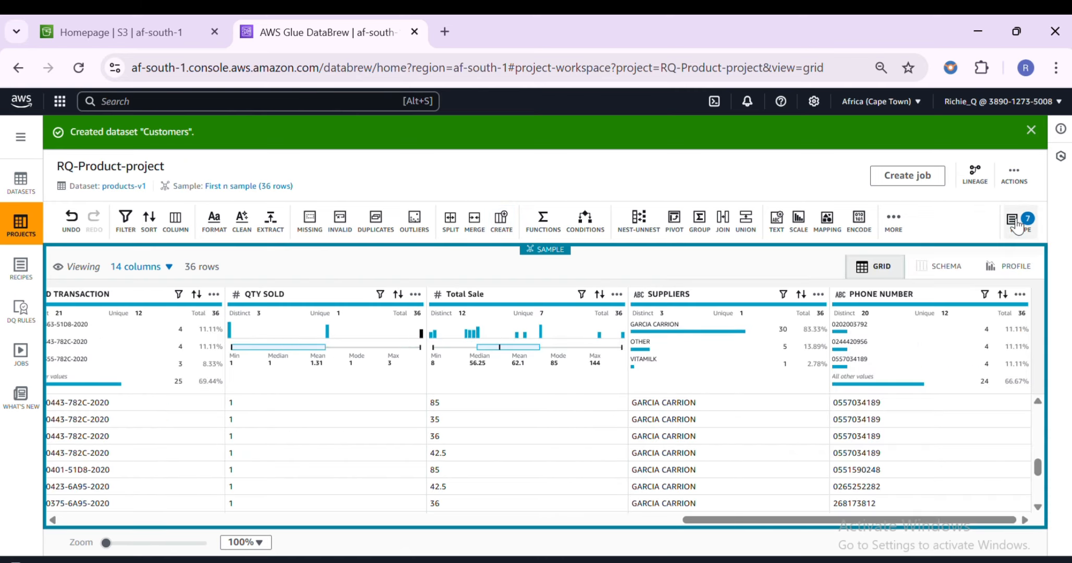
{"action": "left_click", "coordinate": [1013, 223]}
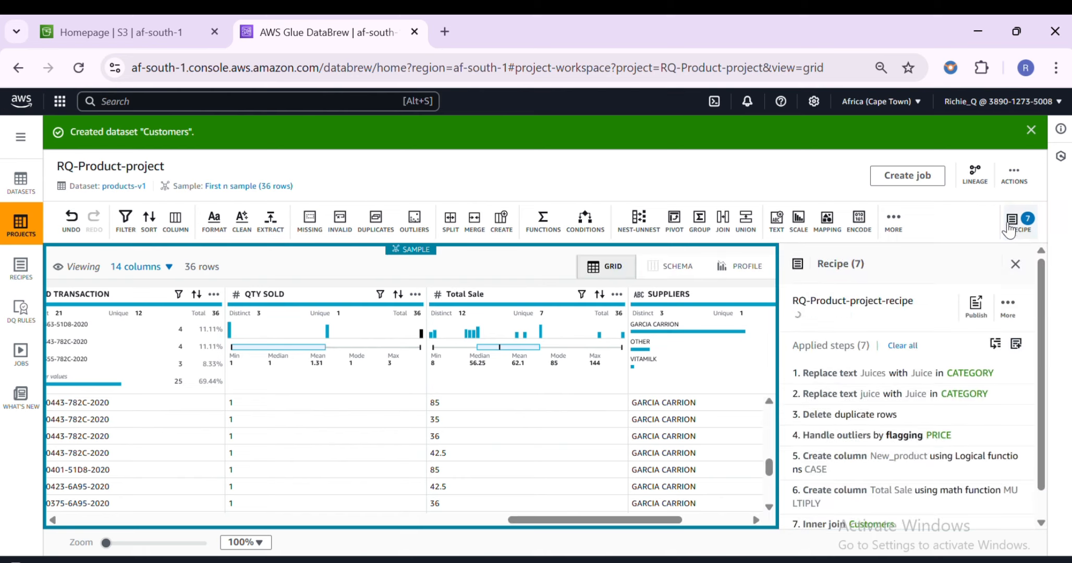
{"action": "left_click", "coordinate": [975, 307]}
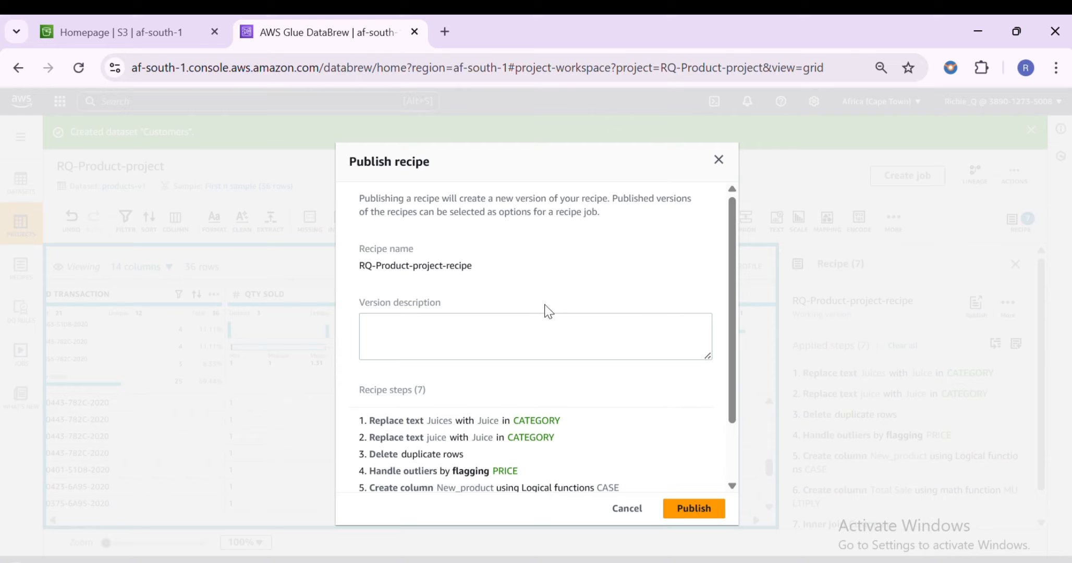
{"action": "scroll", "coordinate": [562, 397], "scroll_direction": "down", "scroll_amount": 2}
{"action": "scroll", "coordinate": [513, 325], "scroll_direction": "up", "scroll_amount": 2}
{"action": "left_click", "coordinate": [680, 509]}
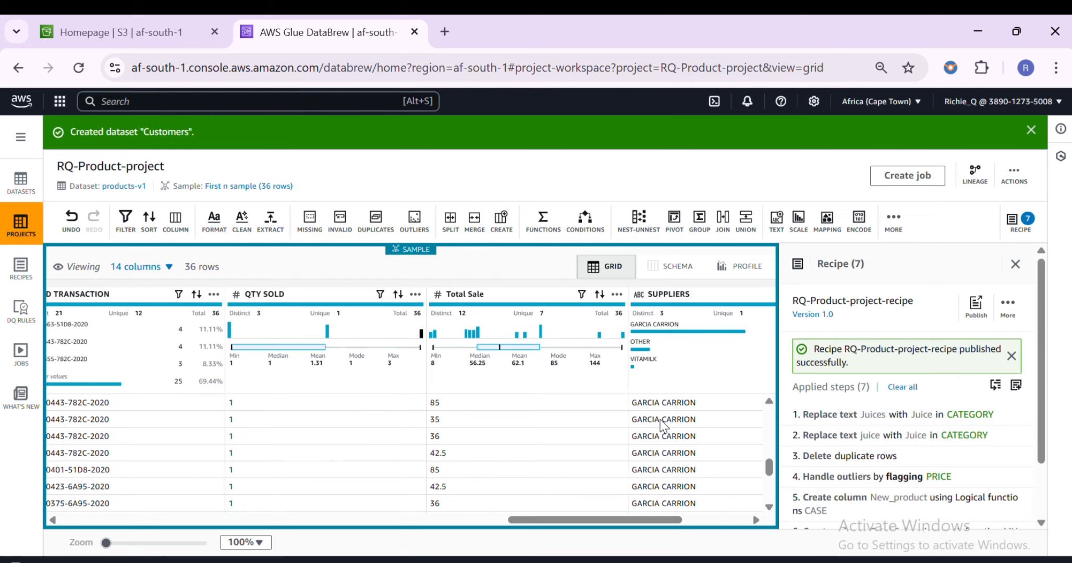
Step: Start creating a recipe job from the project and name it RQ-Job1
{"action": "left_click", "coordinate": [886, 172]}
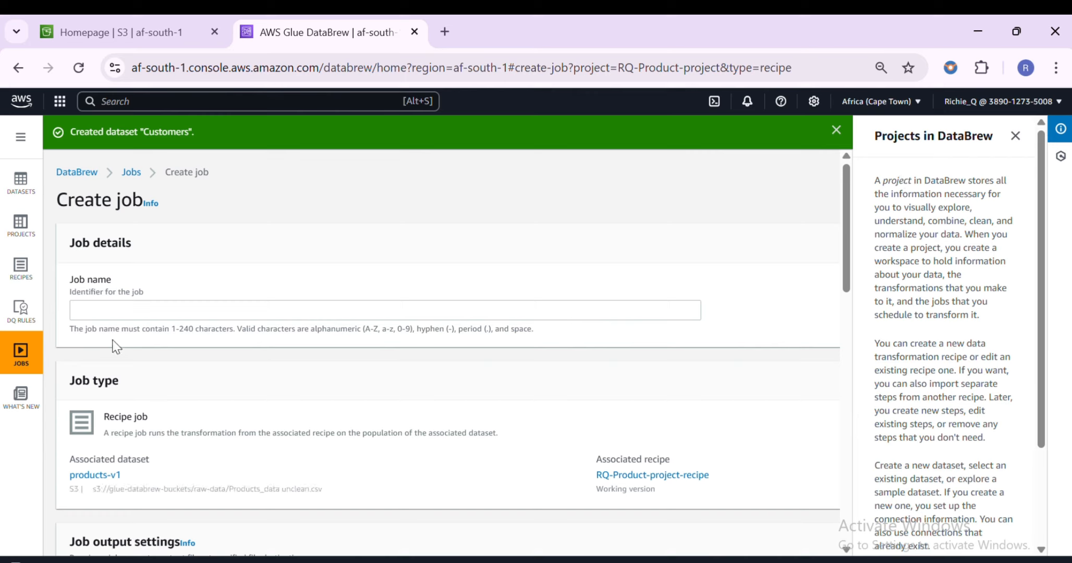
{"action": "left_click", "coordinate": [100, 305]}
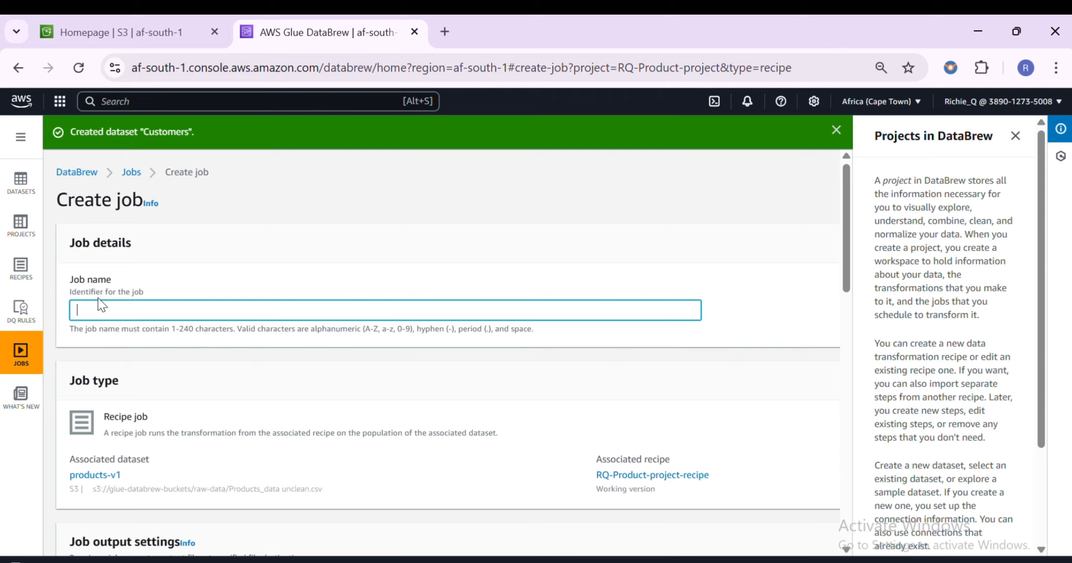
{"action": "type", "text": "RQ-Job1"}
{"action": "scroll", "coordinate": [178, 328], "scroll_direction": "down", "scroll_amount": 3}
{"action": "scroll", "coordinate": [179, 344], "scroll_direction": "down", "scroll_amount": 5}
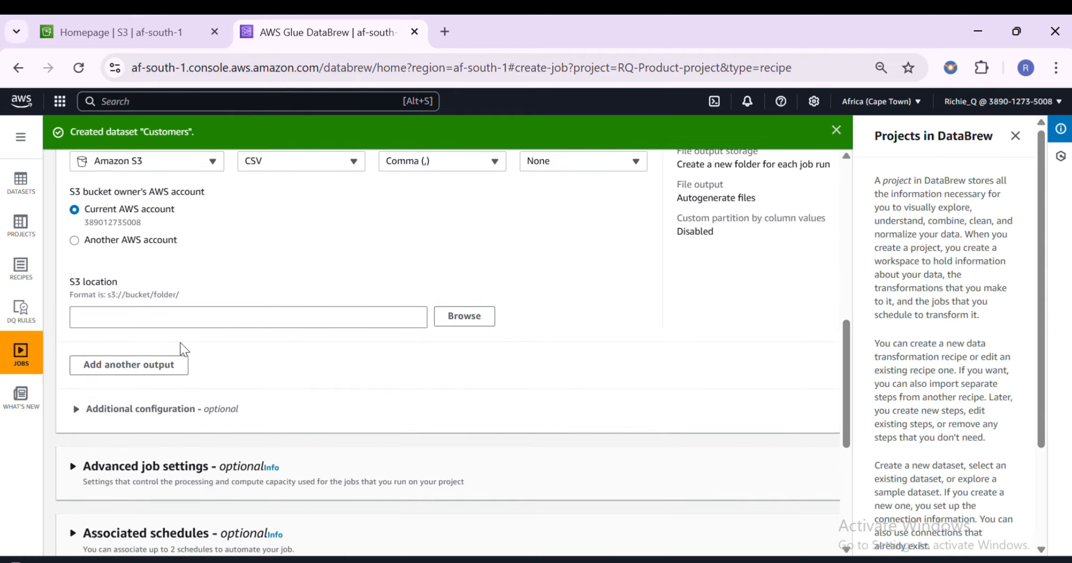
Step: Set the job output's S3 location to the transformed-data-folder in the glue-databrew-buckets bucket
{"action": "scroll", "coordinate": [182, 352], "scroll_direction": "up", "scroll_amount": 1}
{"action": "scroll", "coordinate": [179, 345], "scroll_direction": "up", "scroll_amount": 1}
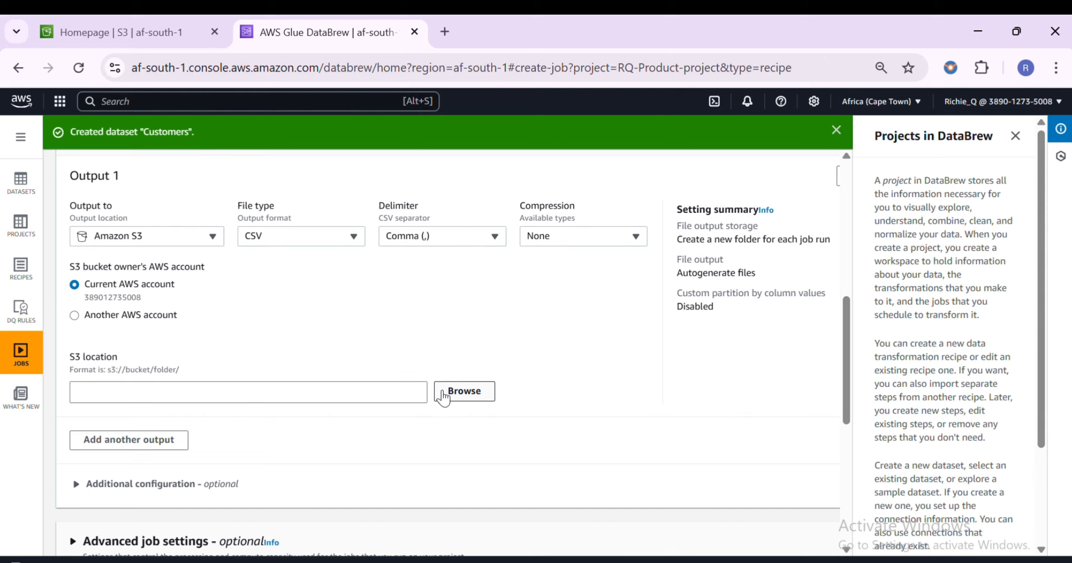
{"action": "scroll", "coordinate": [443, 385], "scroll_direction": "down", "scroll_amount": 2}
{"action": "left_click", "coordinate": [451, 308]}
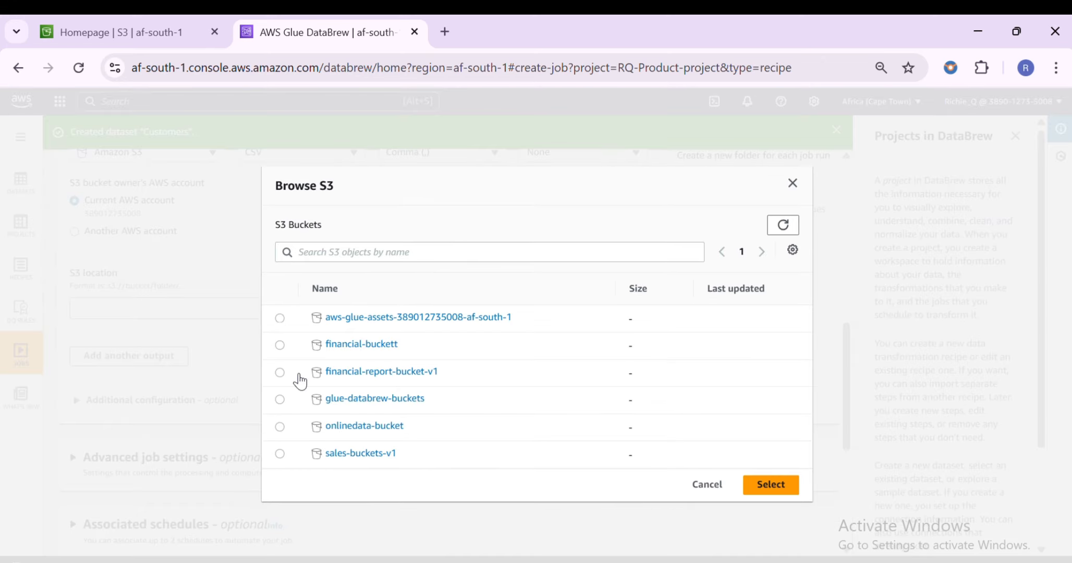
{"action": "left_click", "coordinate": [346, 405]}
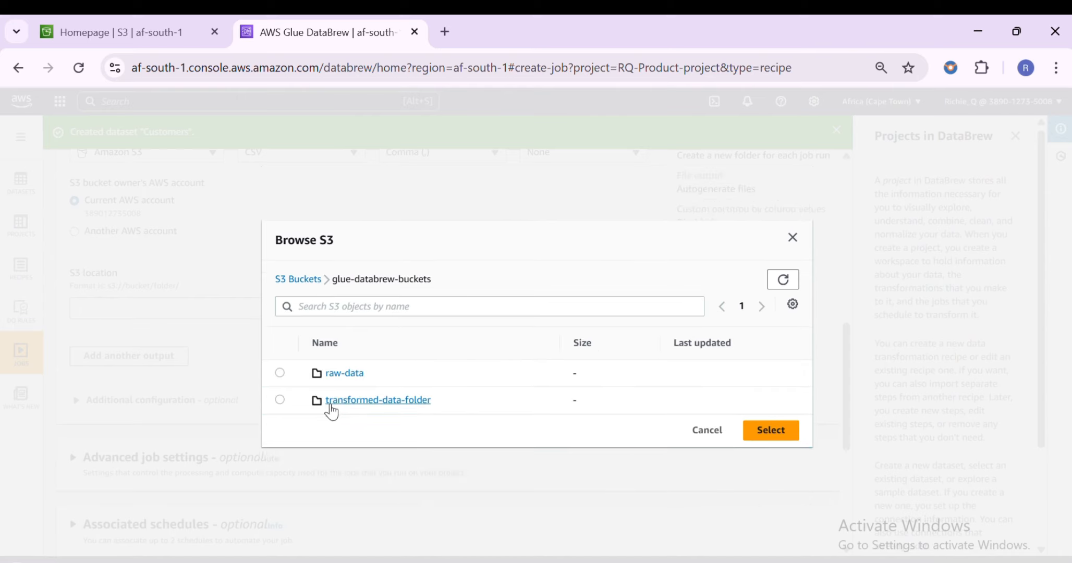
{"action": "left_click", "coordinate": [279, 399]}
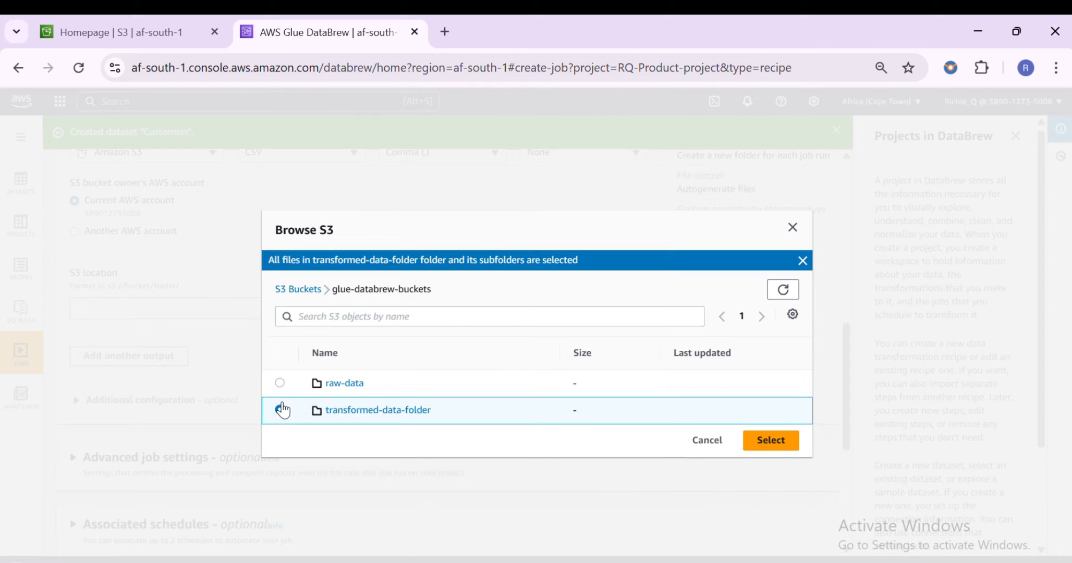
{"action": "left_click", "coordinate": [764, 442]}
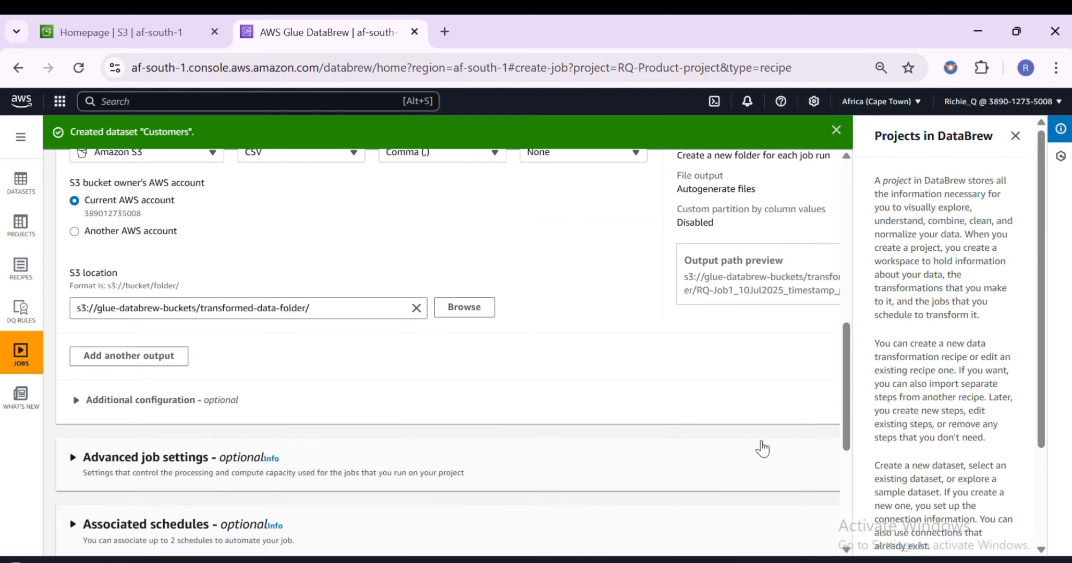
Step: Assign the AWSGlueDataBrewServiceRole-rq-databrewrole role to the job, and create and run it
{"action": "scroll", "coordinate": [172, 307], "scroll_direction": "down", "scroll_amount": 2}
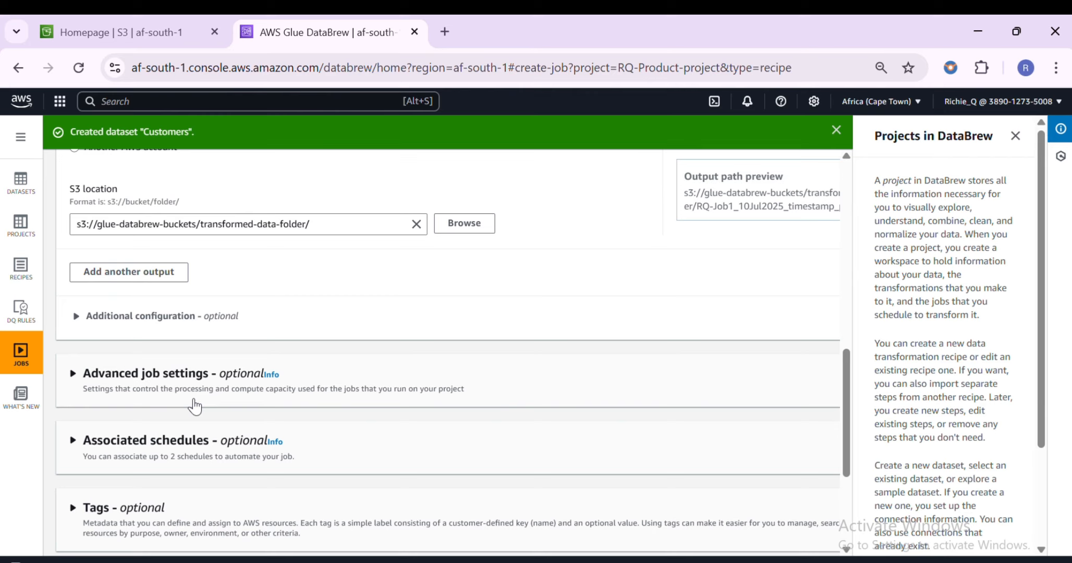
{"action": "scroll", "coordinate": [342, 255], "scroll_direction": "down", "scroll_amount": 4}
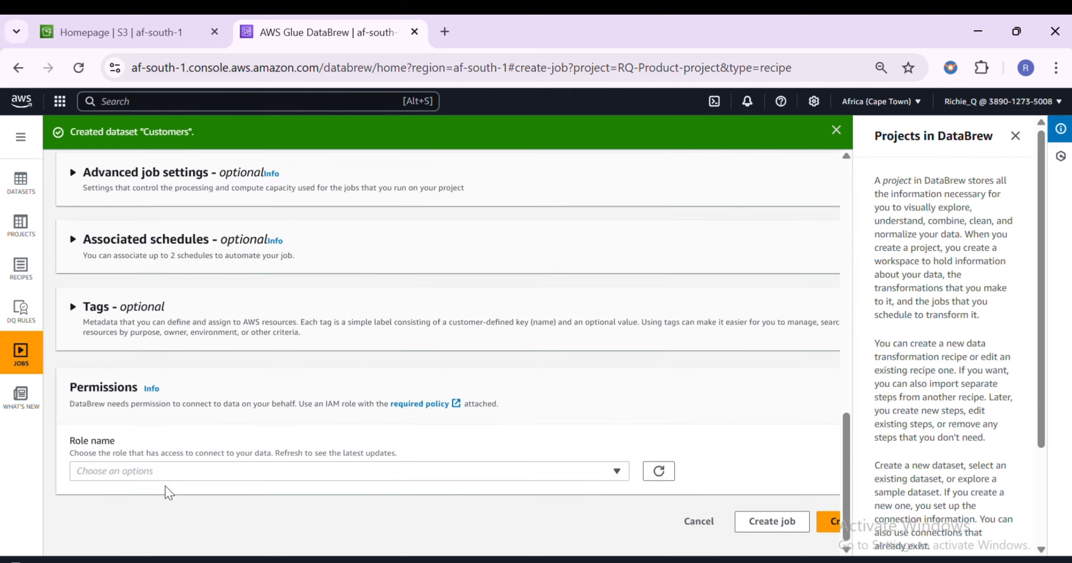
{"action": "left_click", "coordinate": [145, 470]}
{"action": "left_click", "coordinate": [137, 446]}
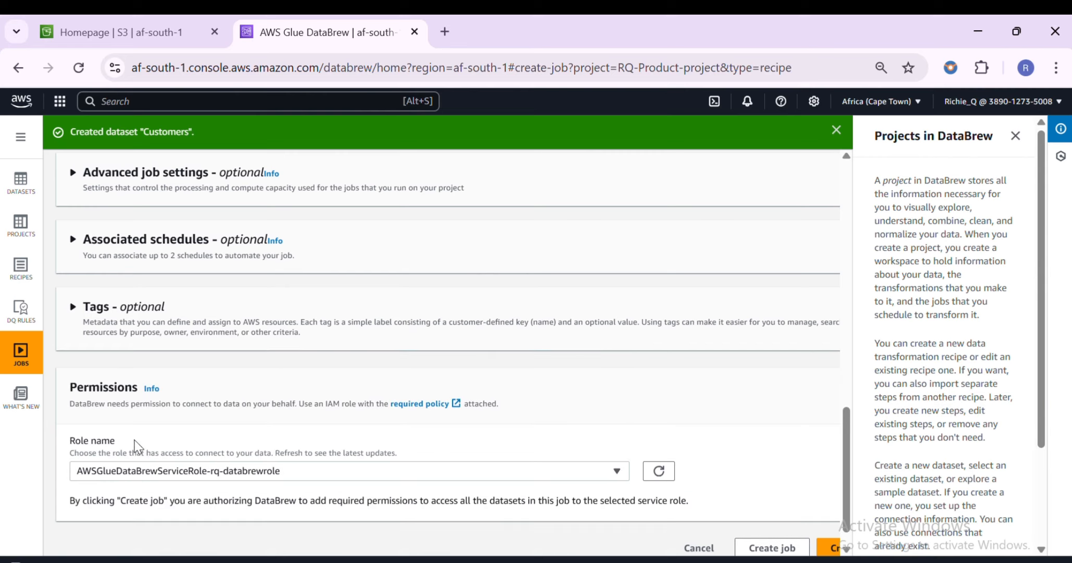
{"action": "scroll", "coordinate": [615, 506], "scroll_direction": "down", "scroll_amount": 1}
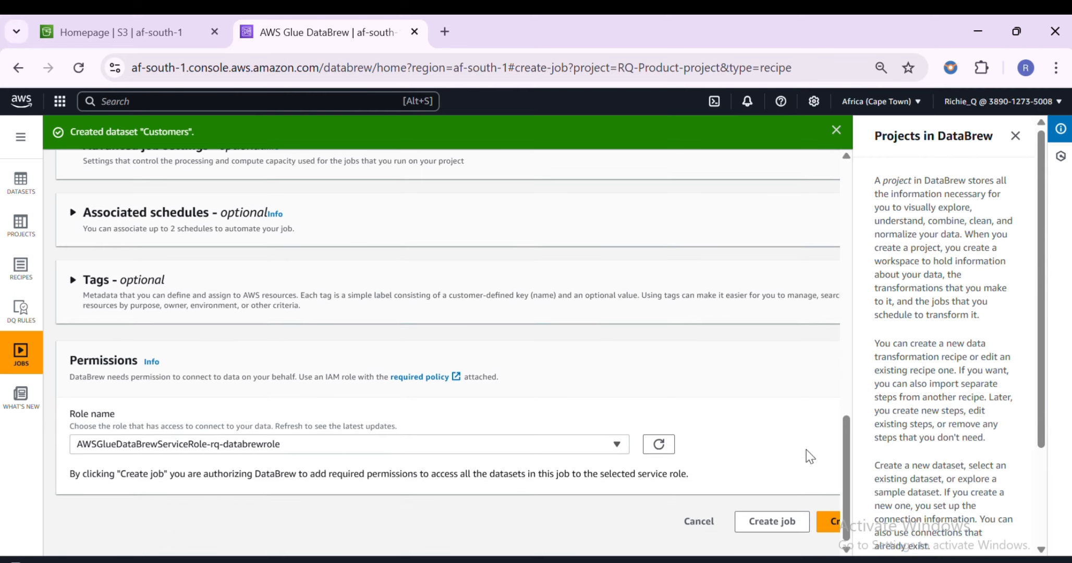
{"action": "left_click", "coordinate": [1015, 137]}
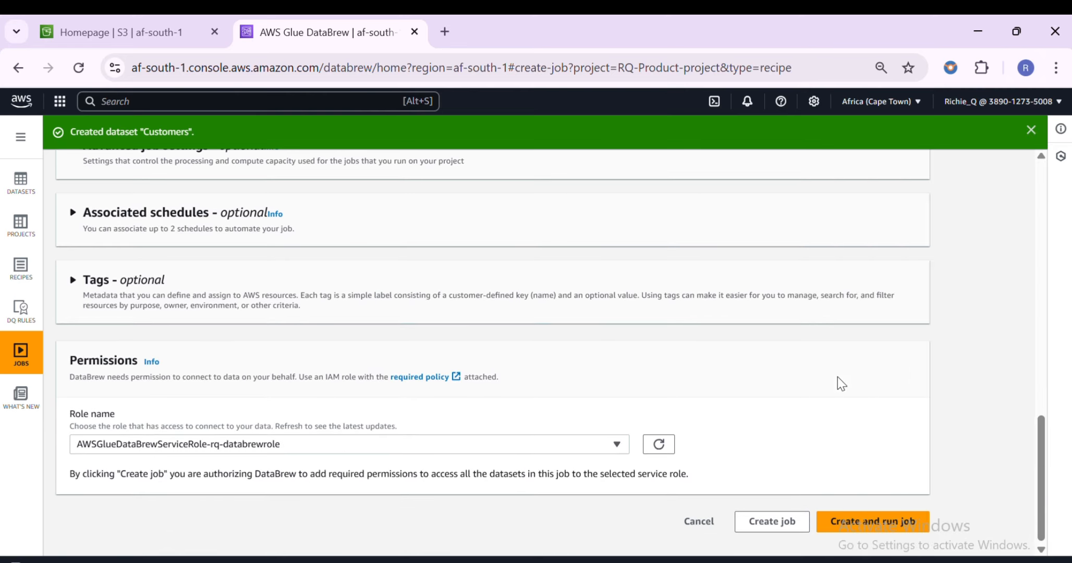
{"action": "left_click", "coordinate": [847, 516]}
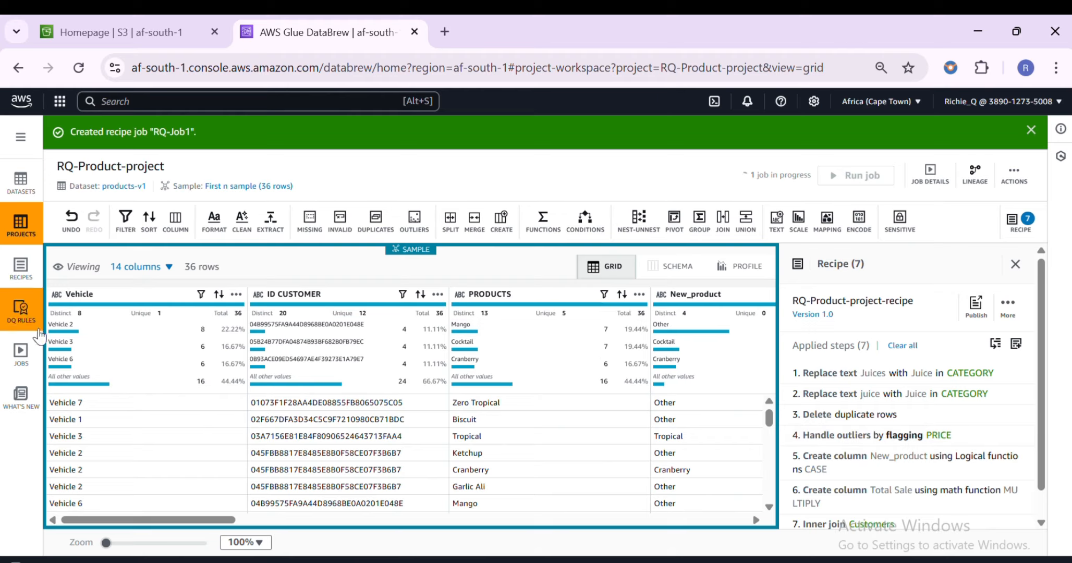
Step: Check the run status of RQ-Job1 and look over the DataBrew recipes, projects and datasets lists, ending on the DataBrew landing page
{"action": "left_click", "coordinate": [21, 357]}
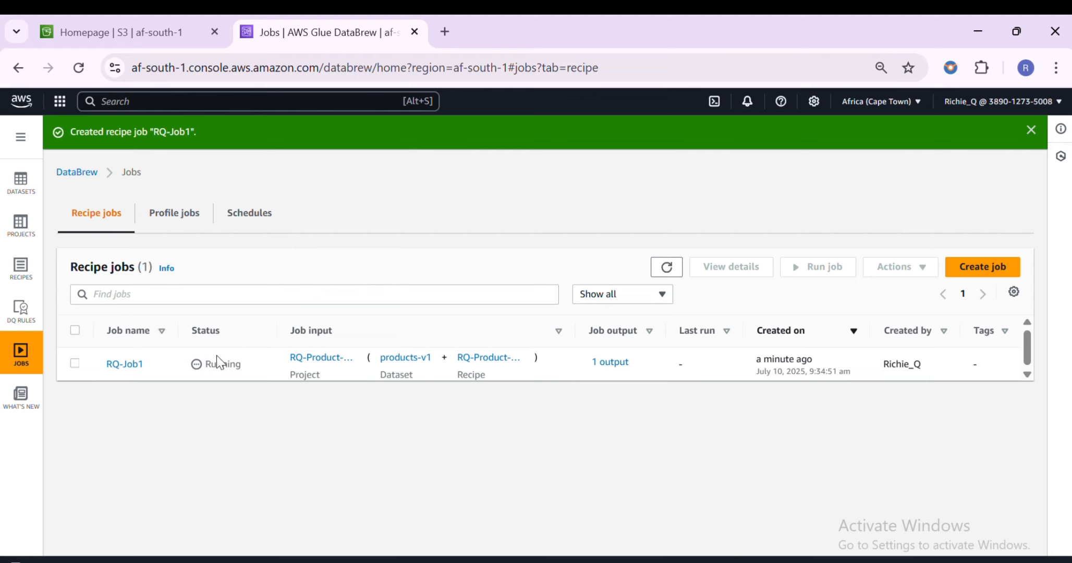
{"action": "left_click", "coordinate": [23, 275]}
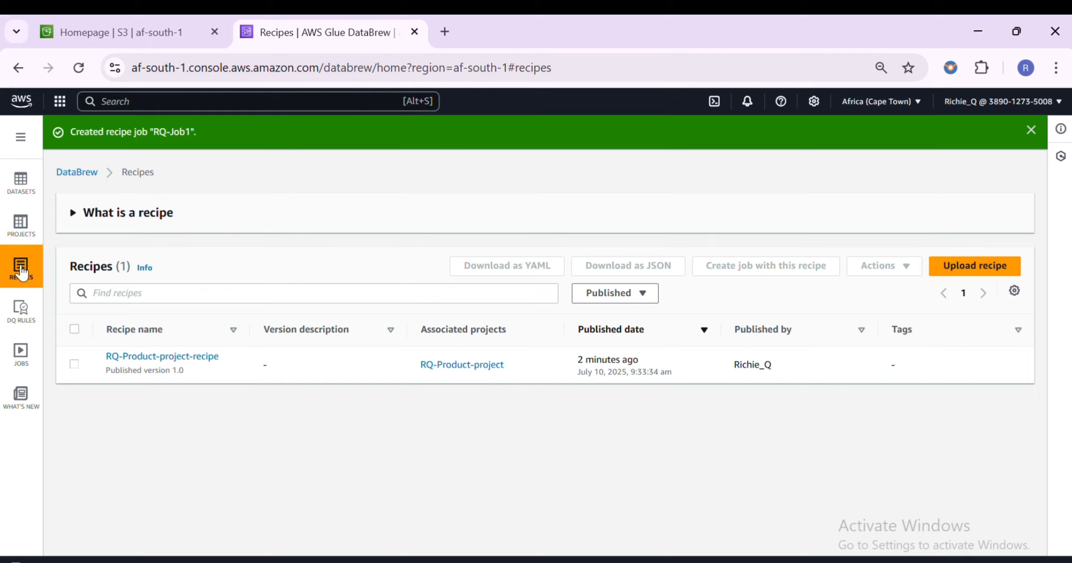
{"action": "left_click", "coordinate": [20, 227]}
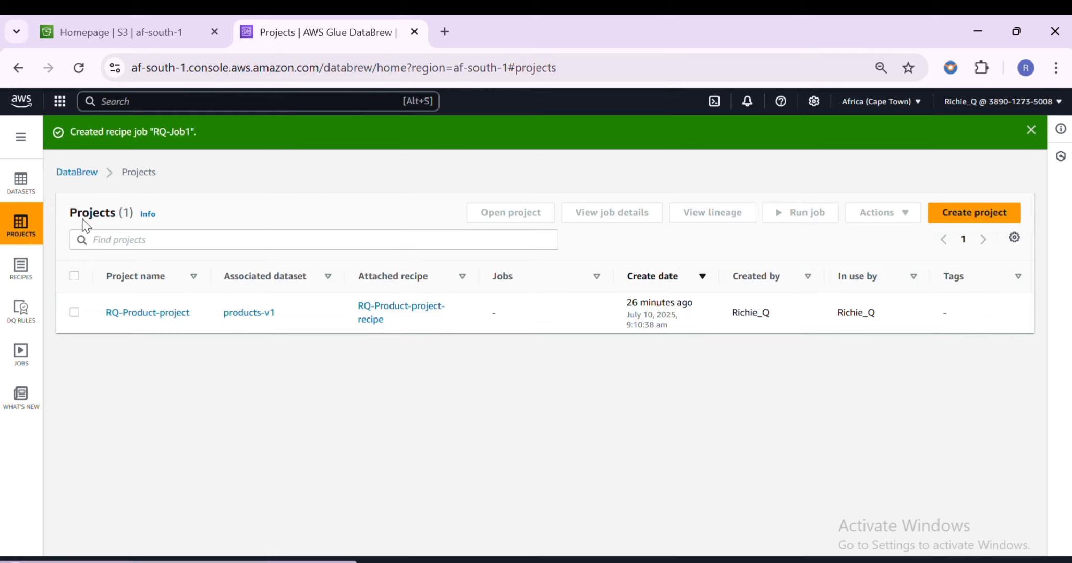
{"action": "left_click", "coordinate": [19, 350]}
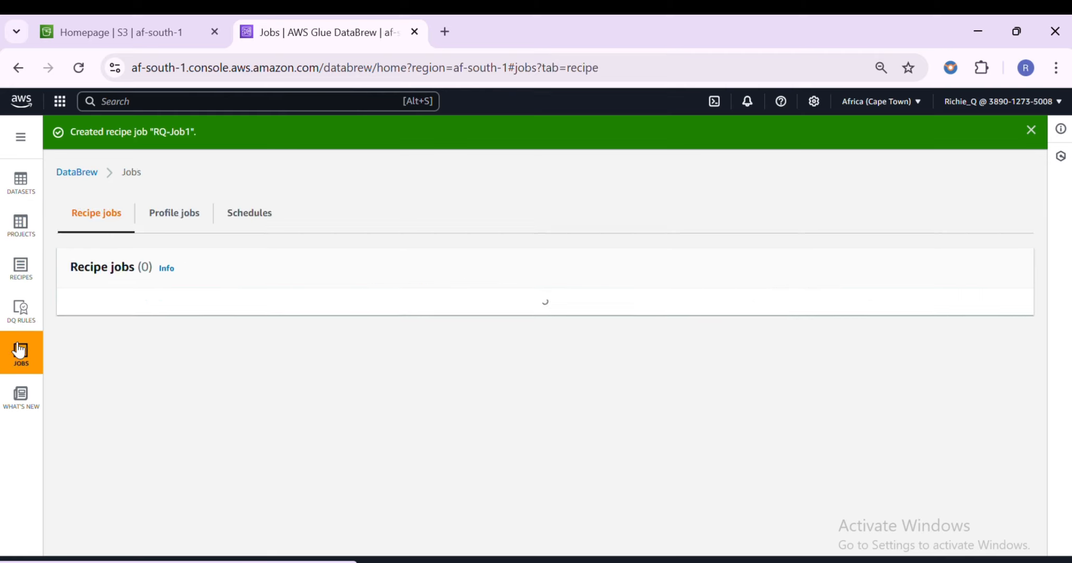
{"action": "left_click", "coordinate": [15, 201]}
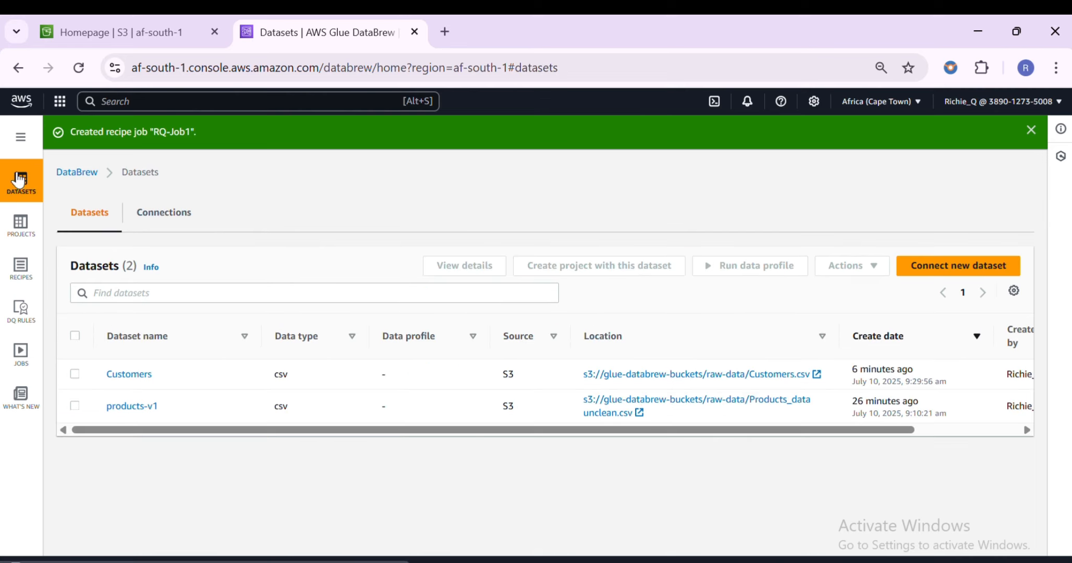
{"action": "left_click", "coordinate": [78, 172]}
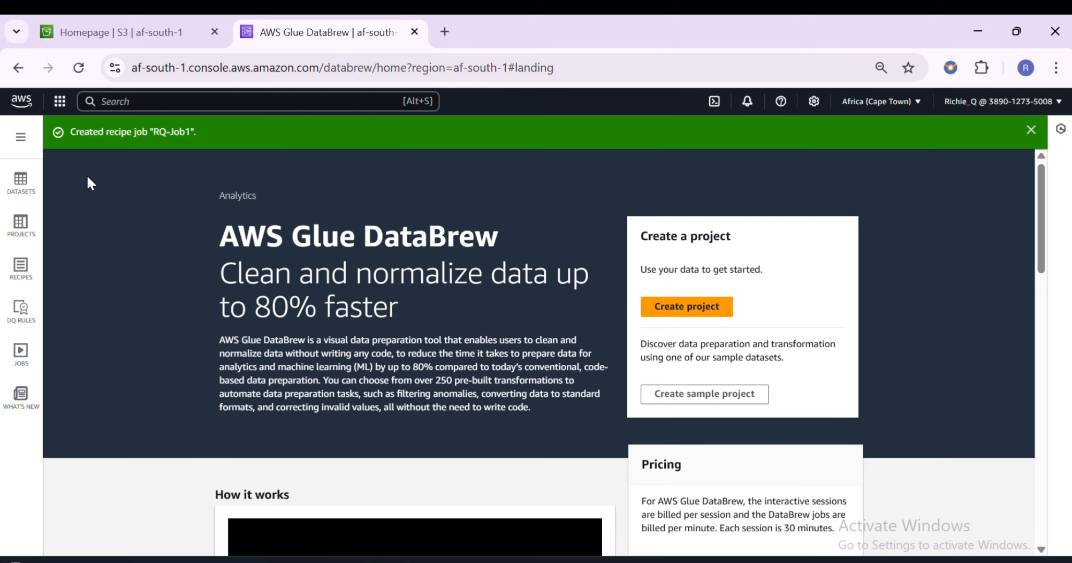